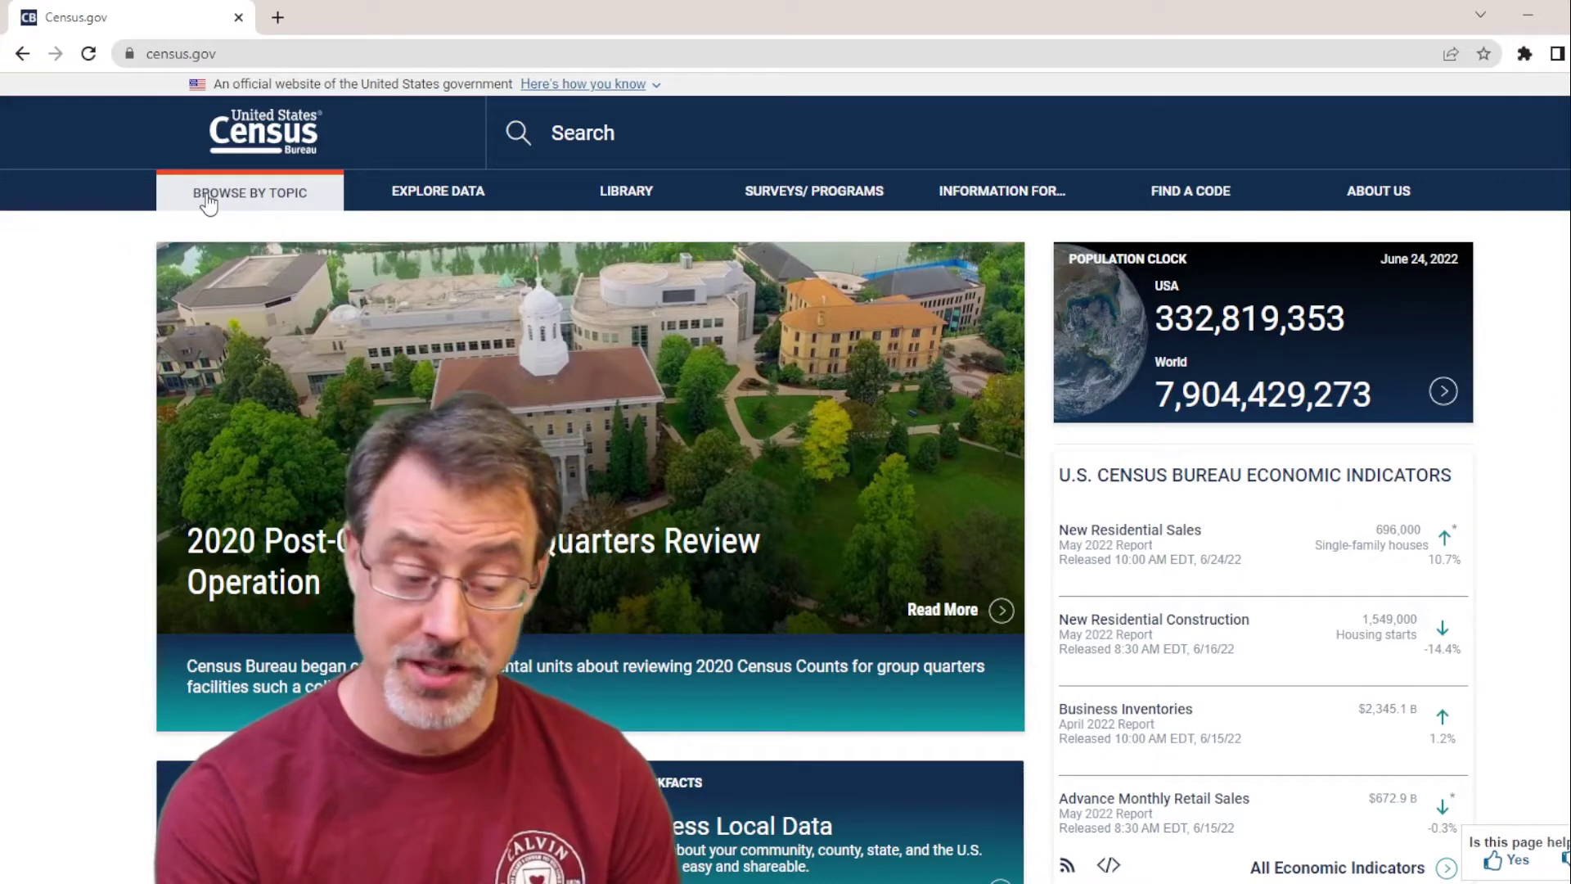
Browse Census.gov topics to the Geography section and scroll to Mapping Files.
left_click(229, 200)
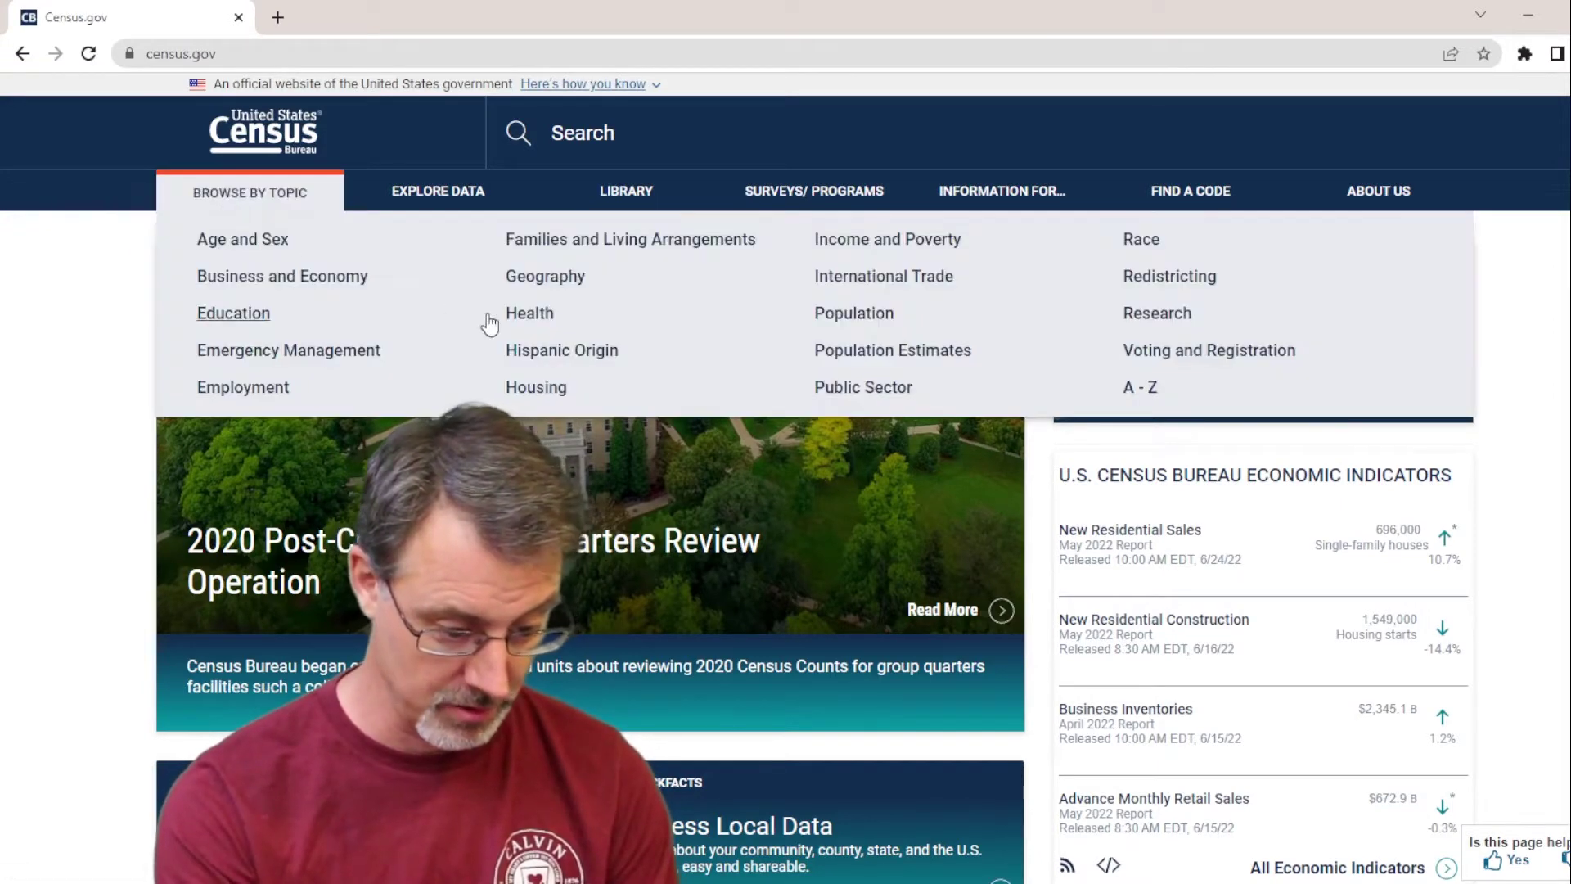
left_click(528, 278)
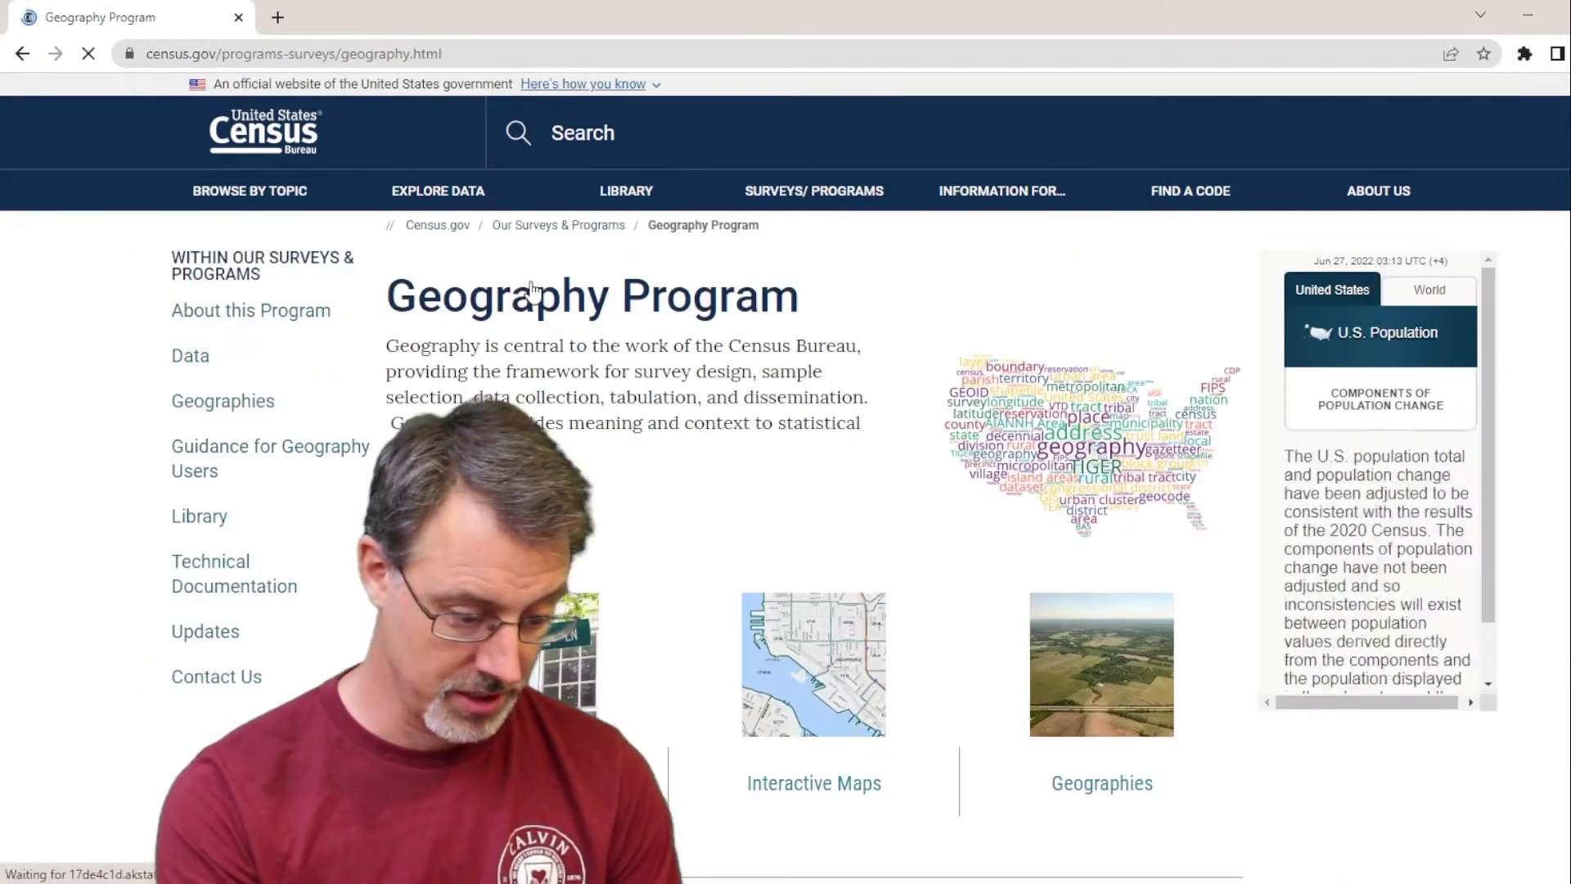
scroll(785, 475, "down", 10)
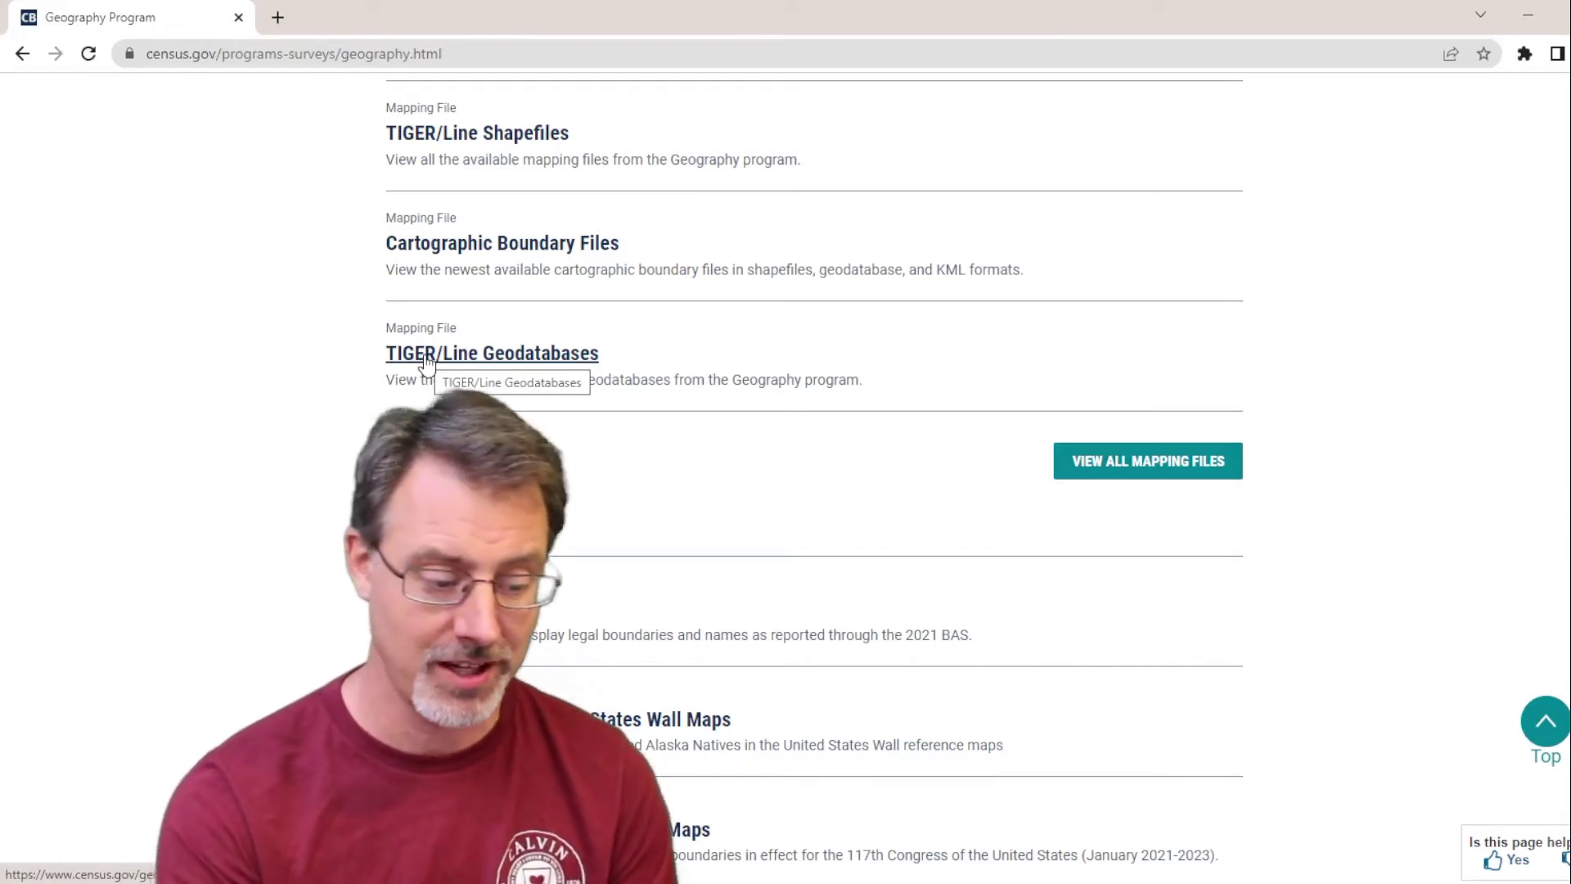
Open the TIGER/Line Geodatabases page on its 2020 tab and bring up the state list.
left_click(426, 363)
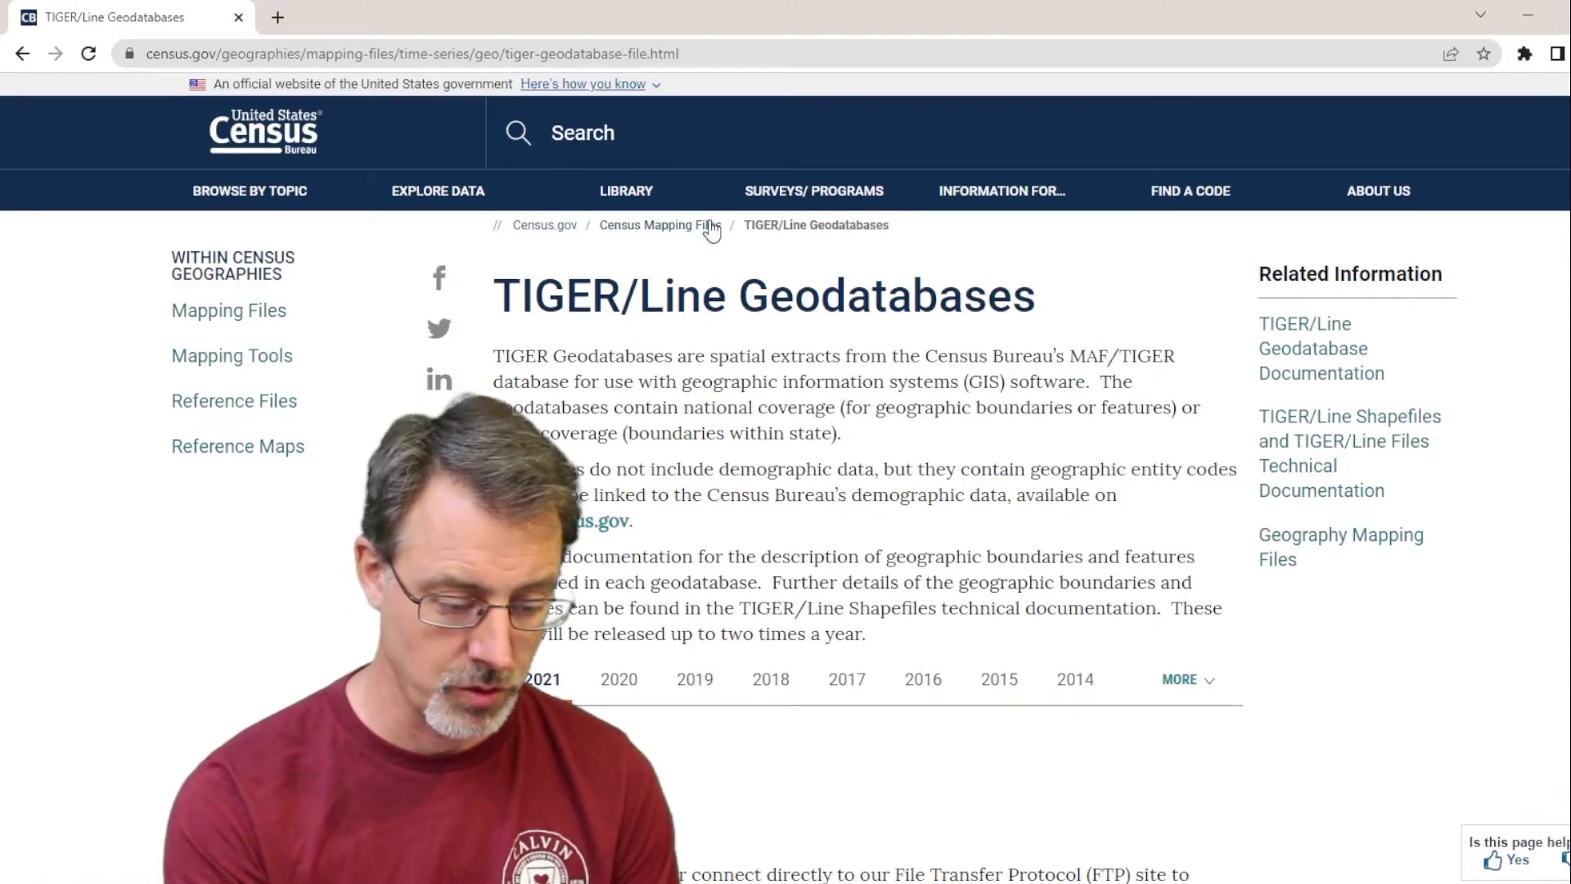
scroll(711, 229, "down", 4)
left_click(619, 328)
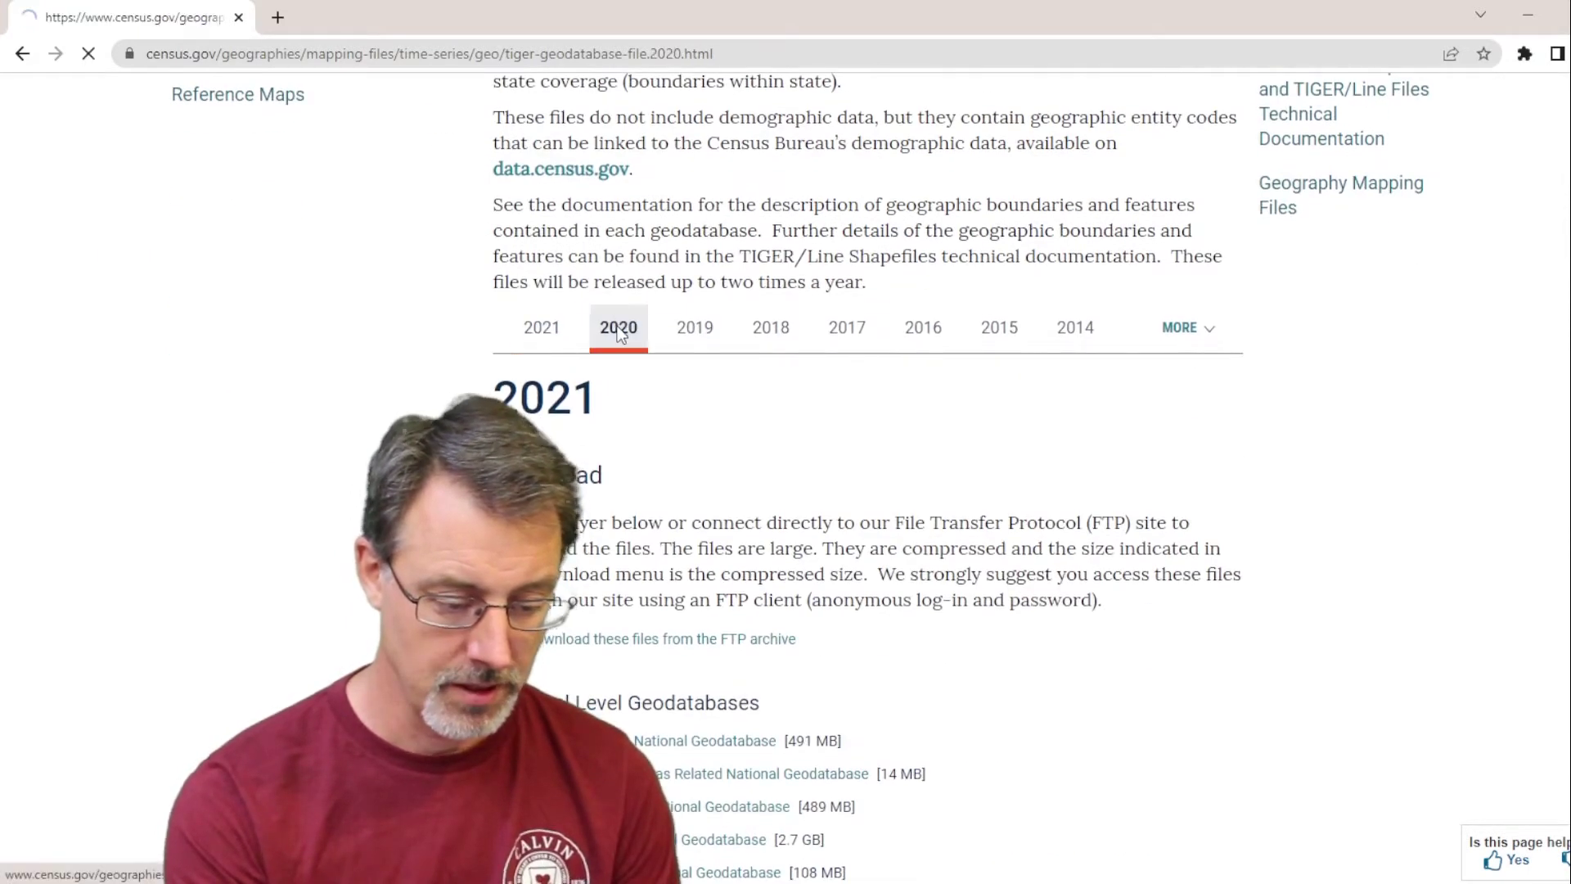
scroll(656, 537, "down", 15)
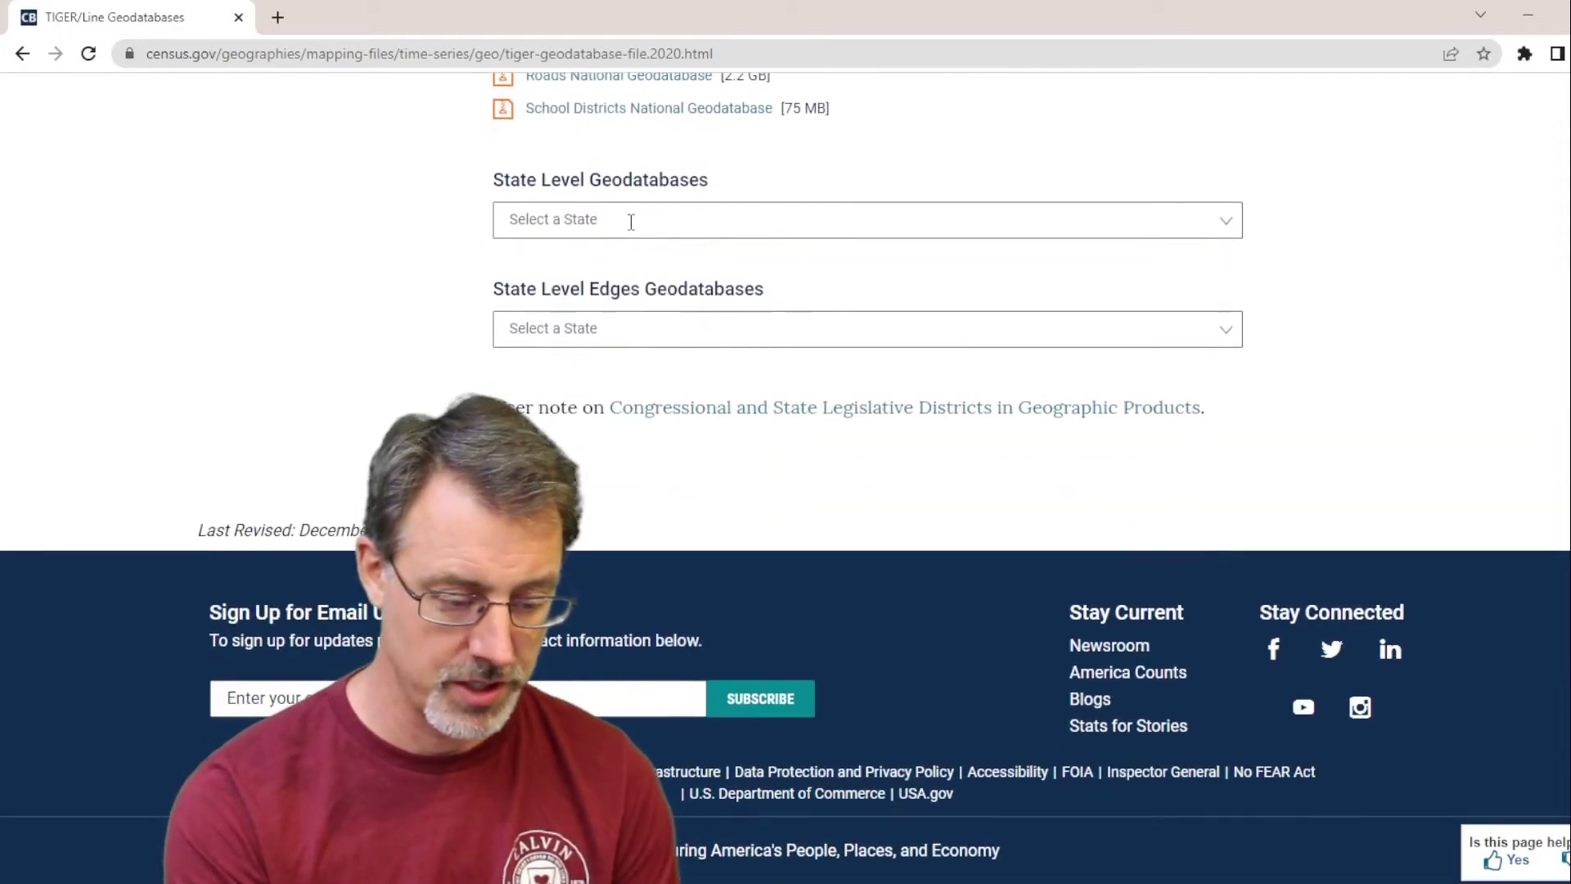
left_click(631, 219)
Choose Michigan as the state and save the 2020 geodatabase download into the Michigan folder.
type("Michigan MI")
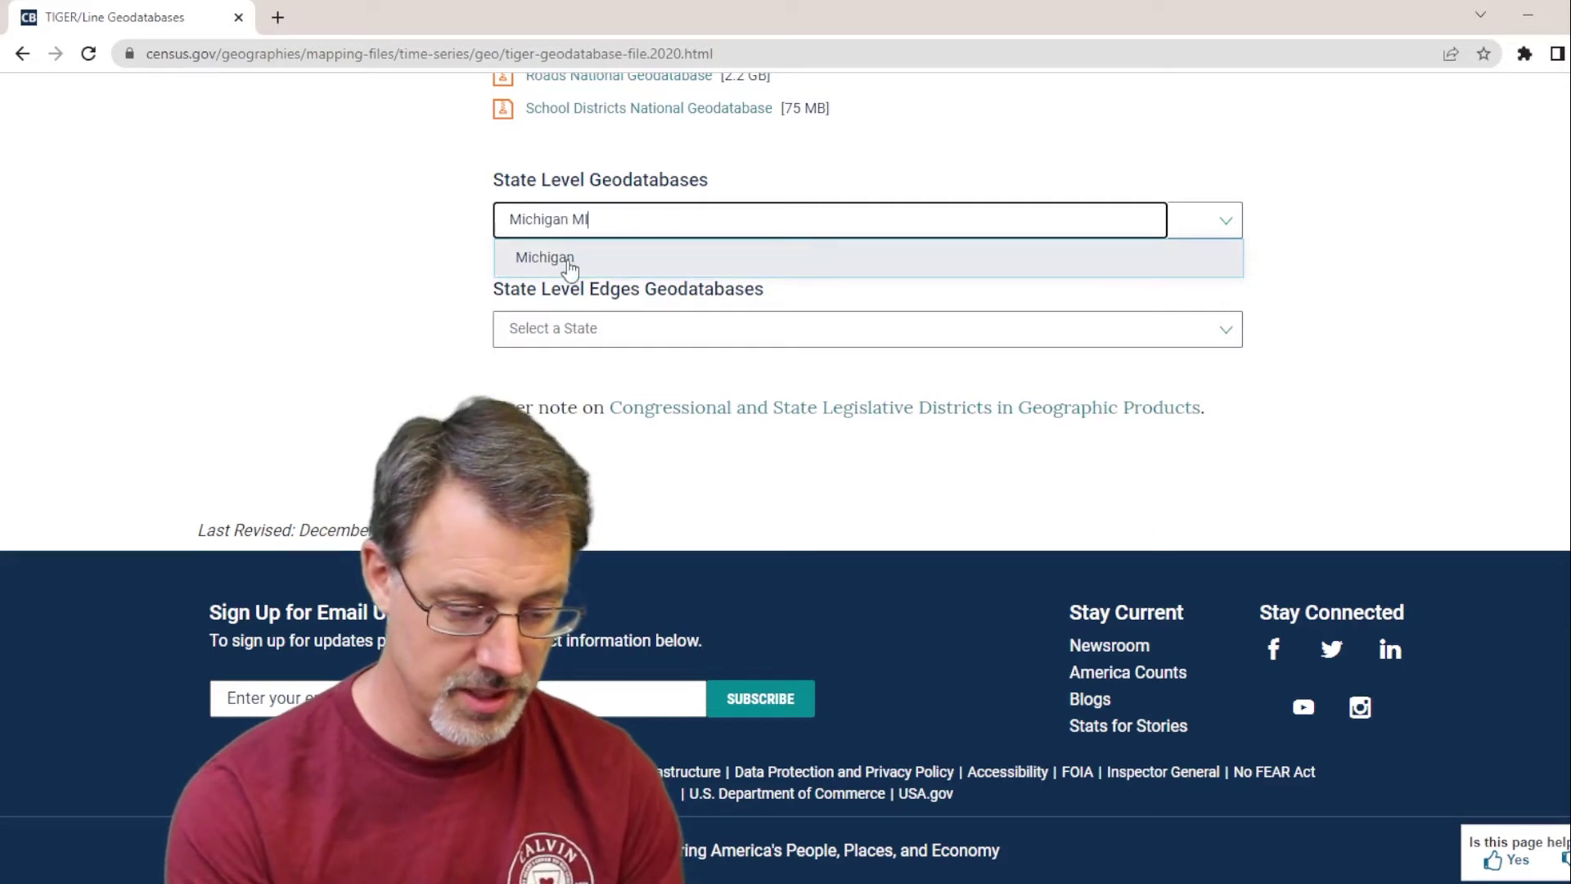
left_click(573, 261)
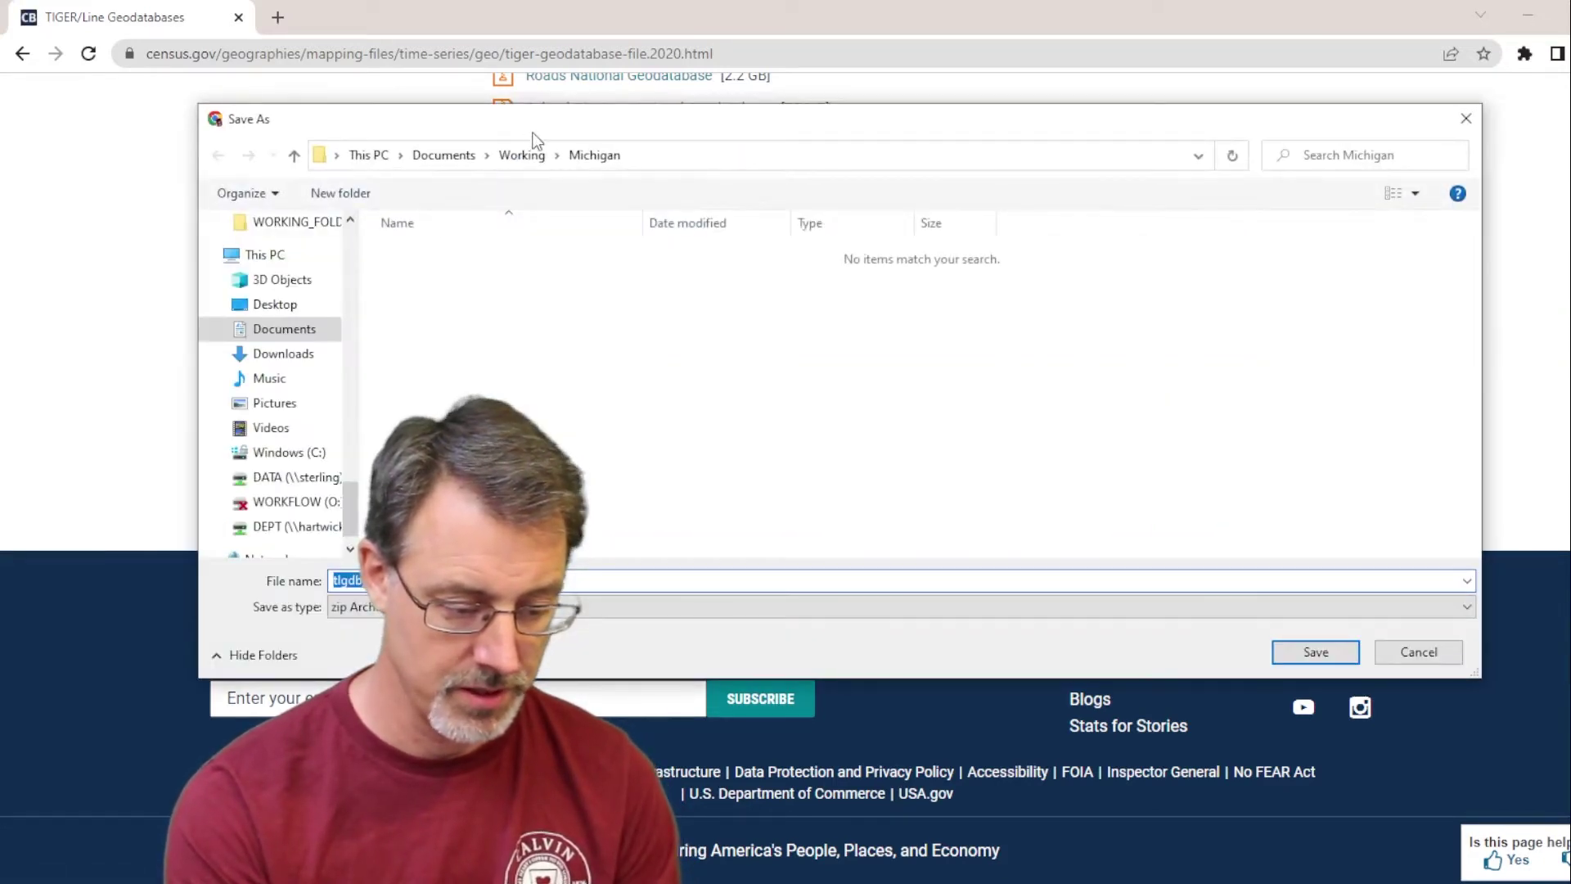
left_click_drag(536, 132, 643, 74)
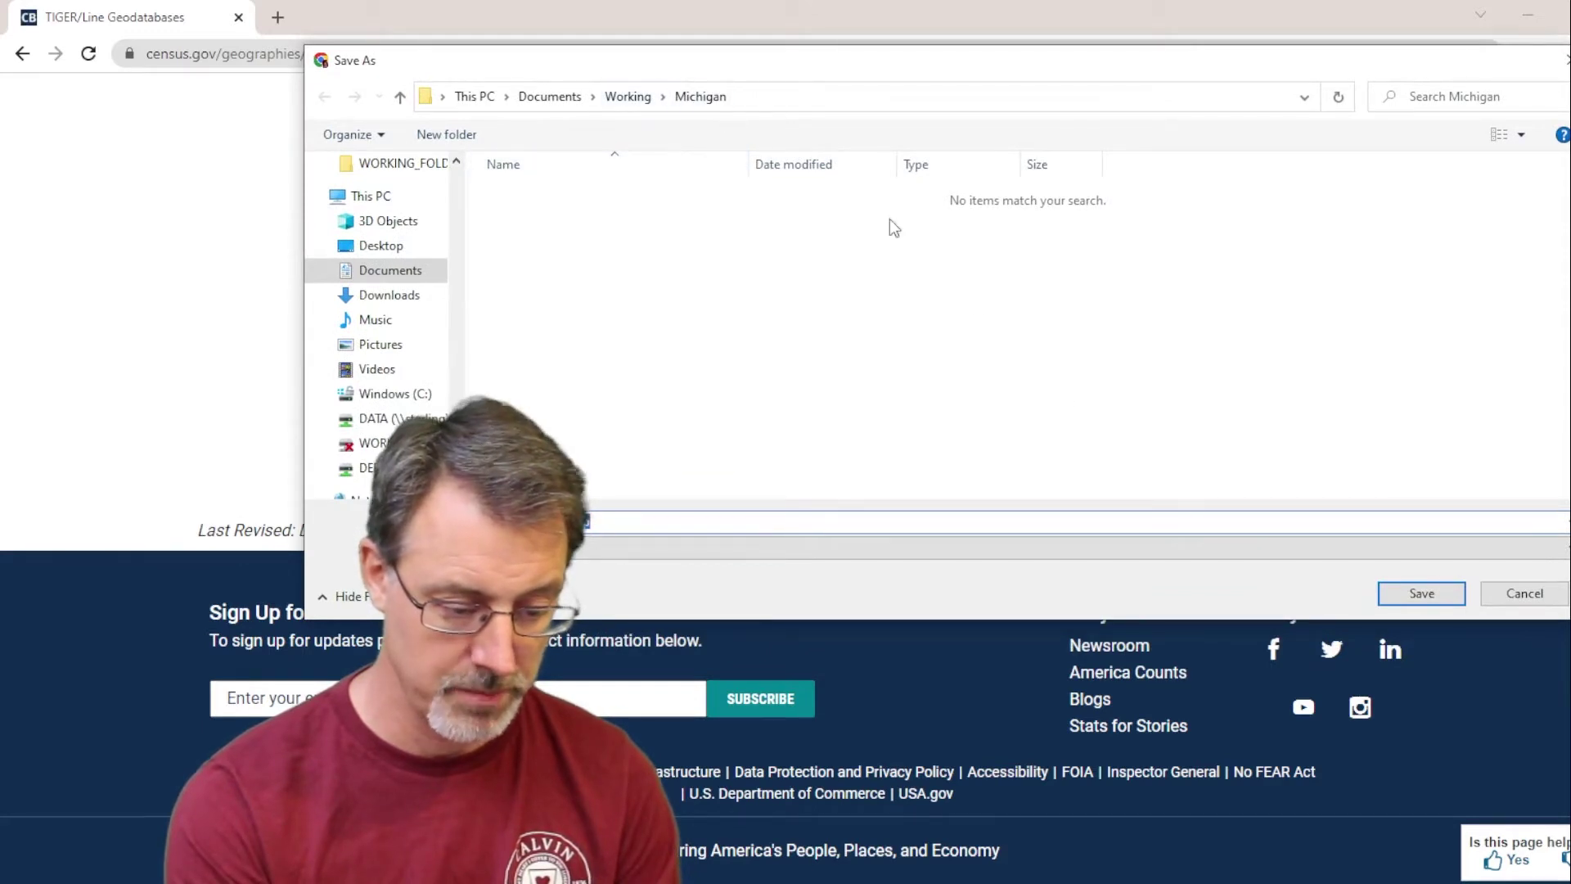
left_click(1419, 595)
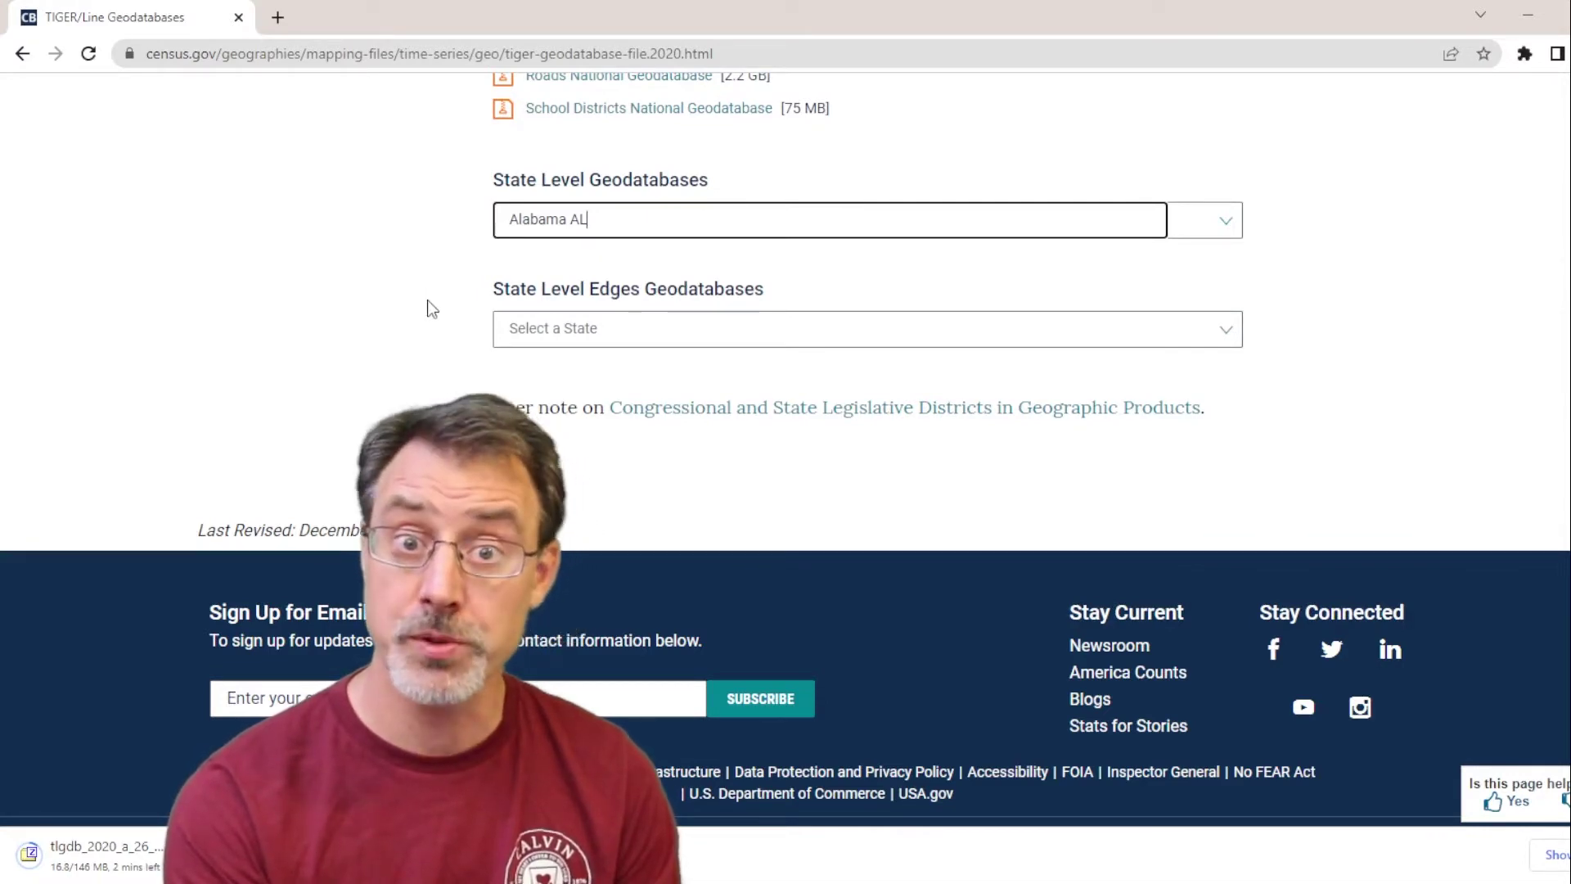
scroll(431, 295, "up", 15)
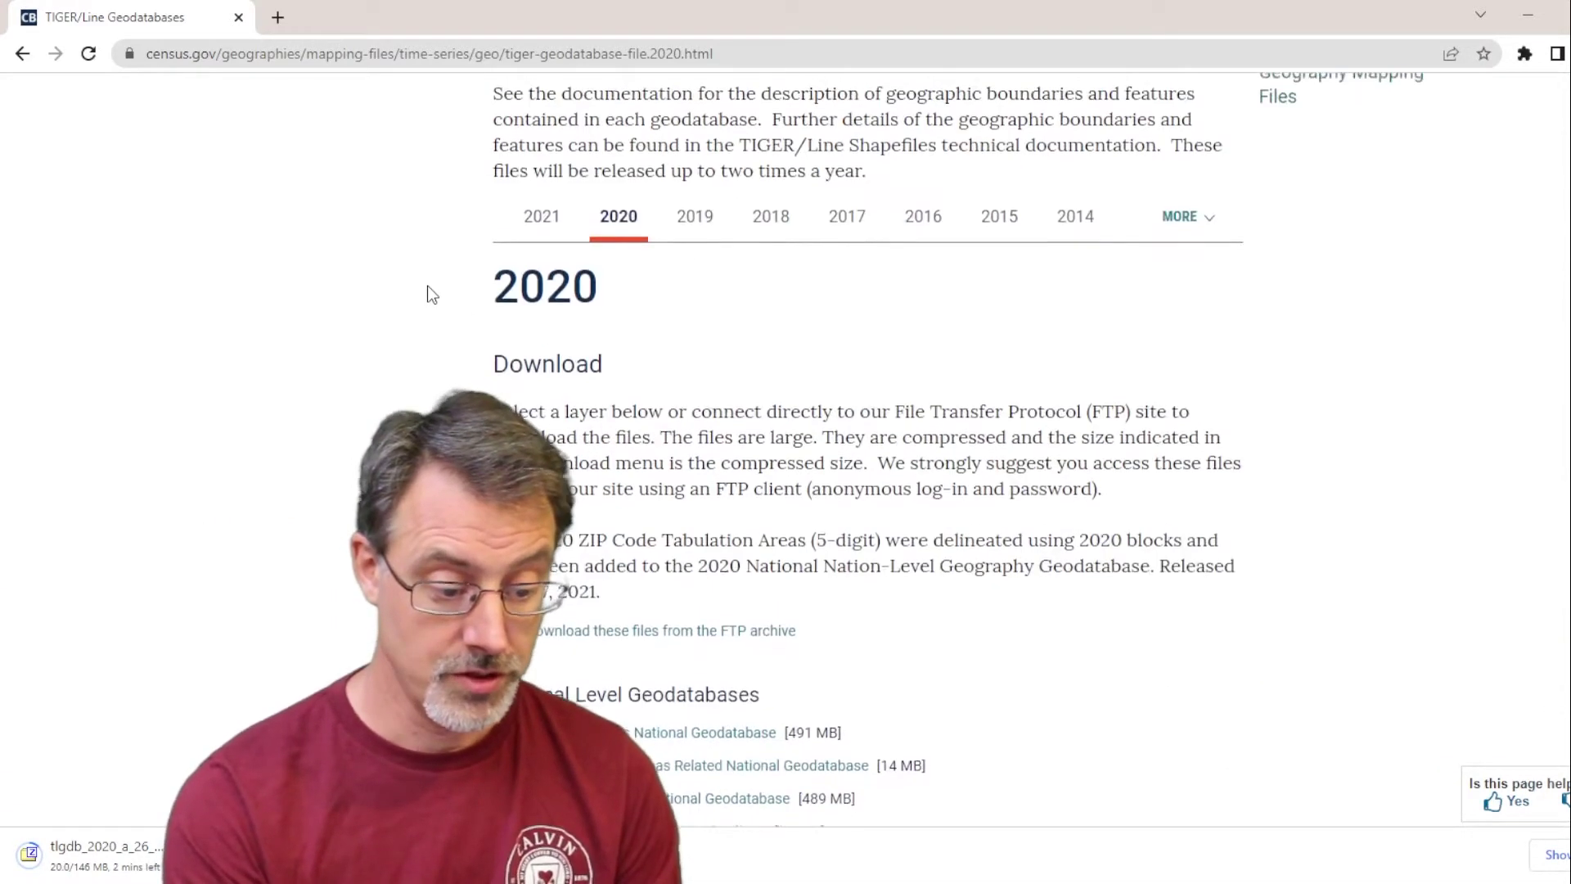
scroll(431, 295, "up", 2)
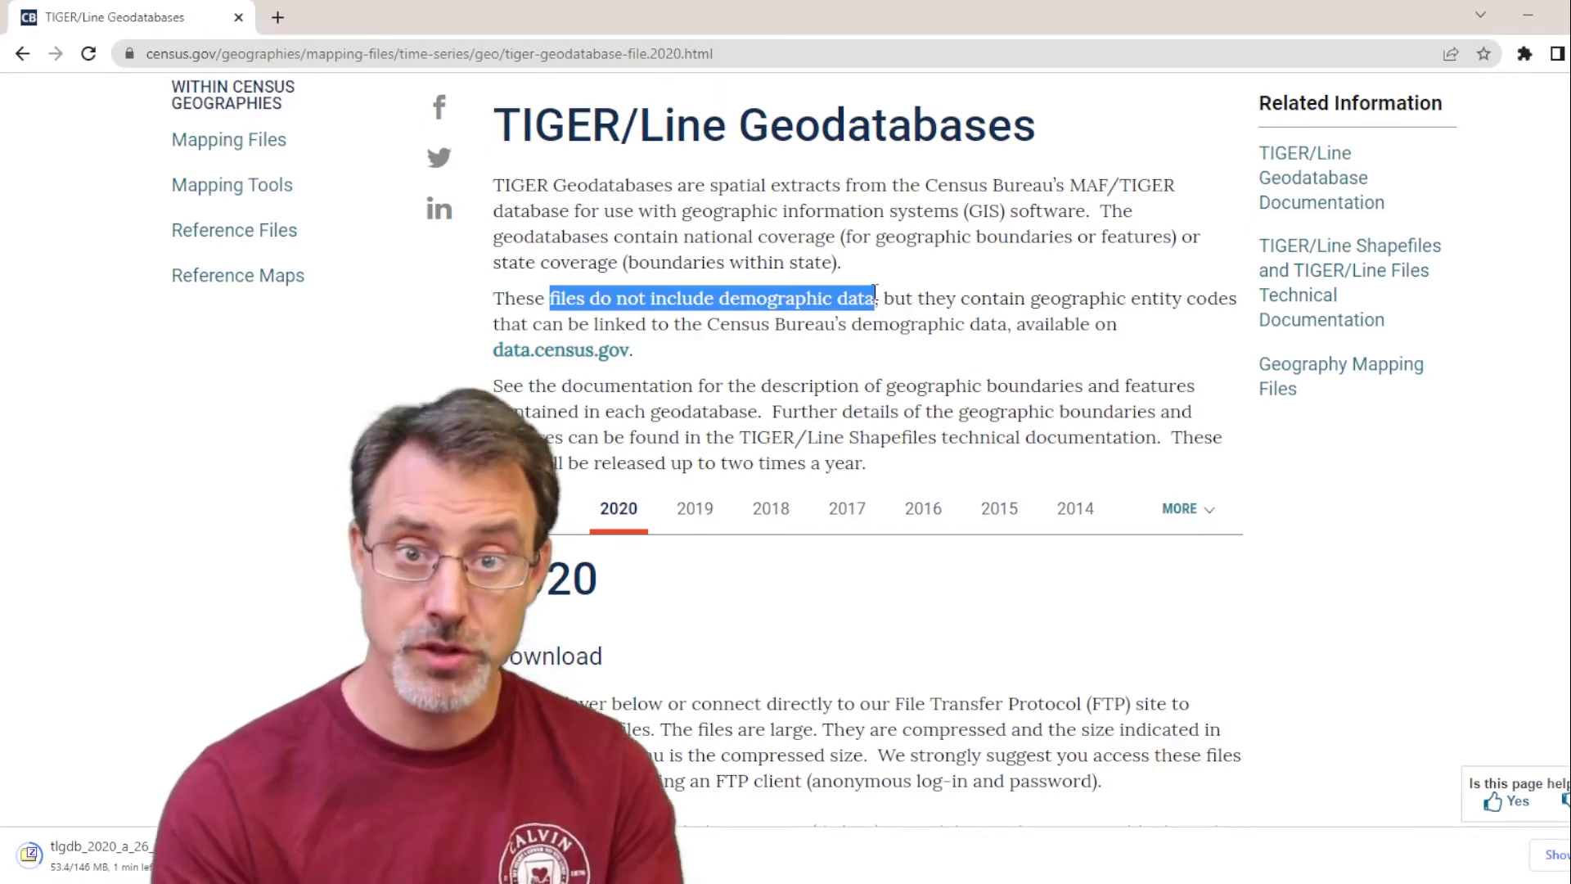
In data.census.gov Advanced Search, filter geography to all block groups in Kent County, Michigan.
left_click(566, 351)
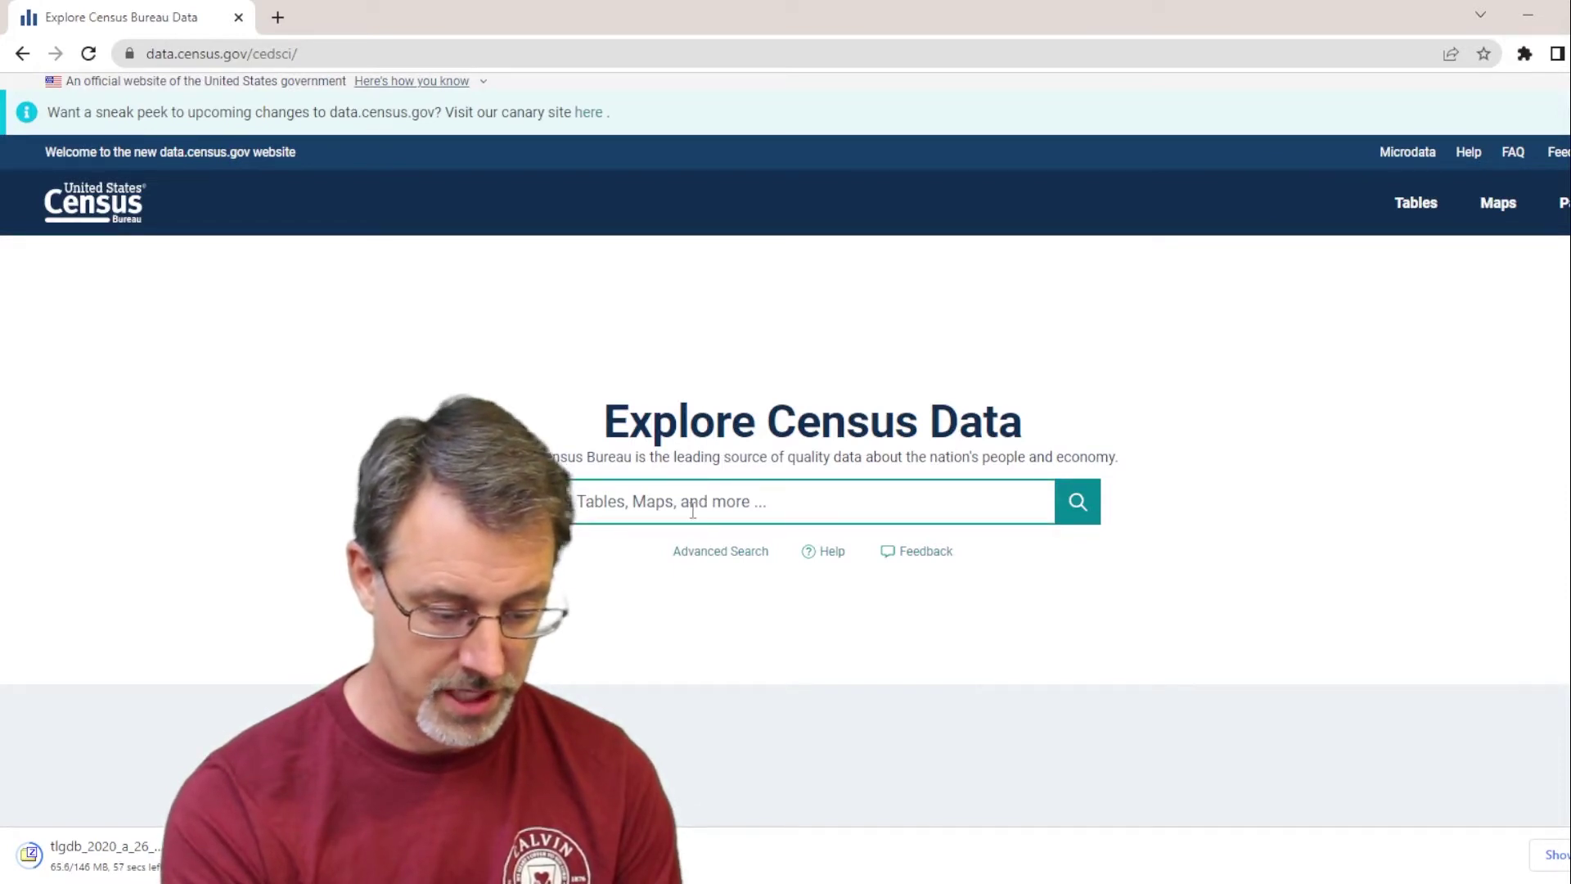
left_click(713, 554)
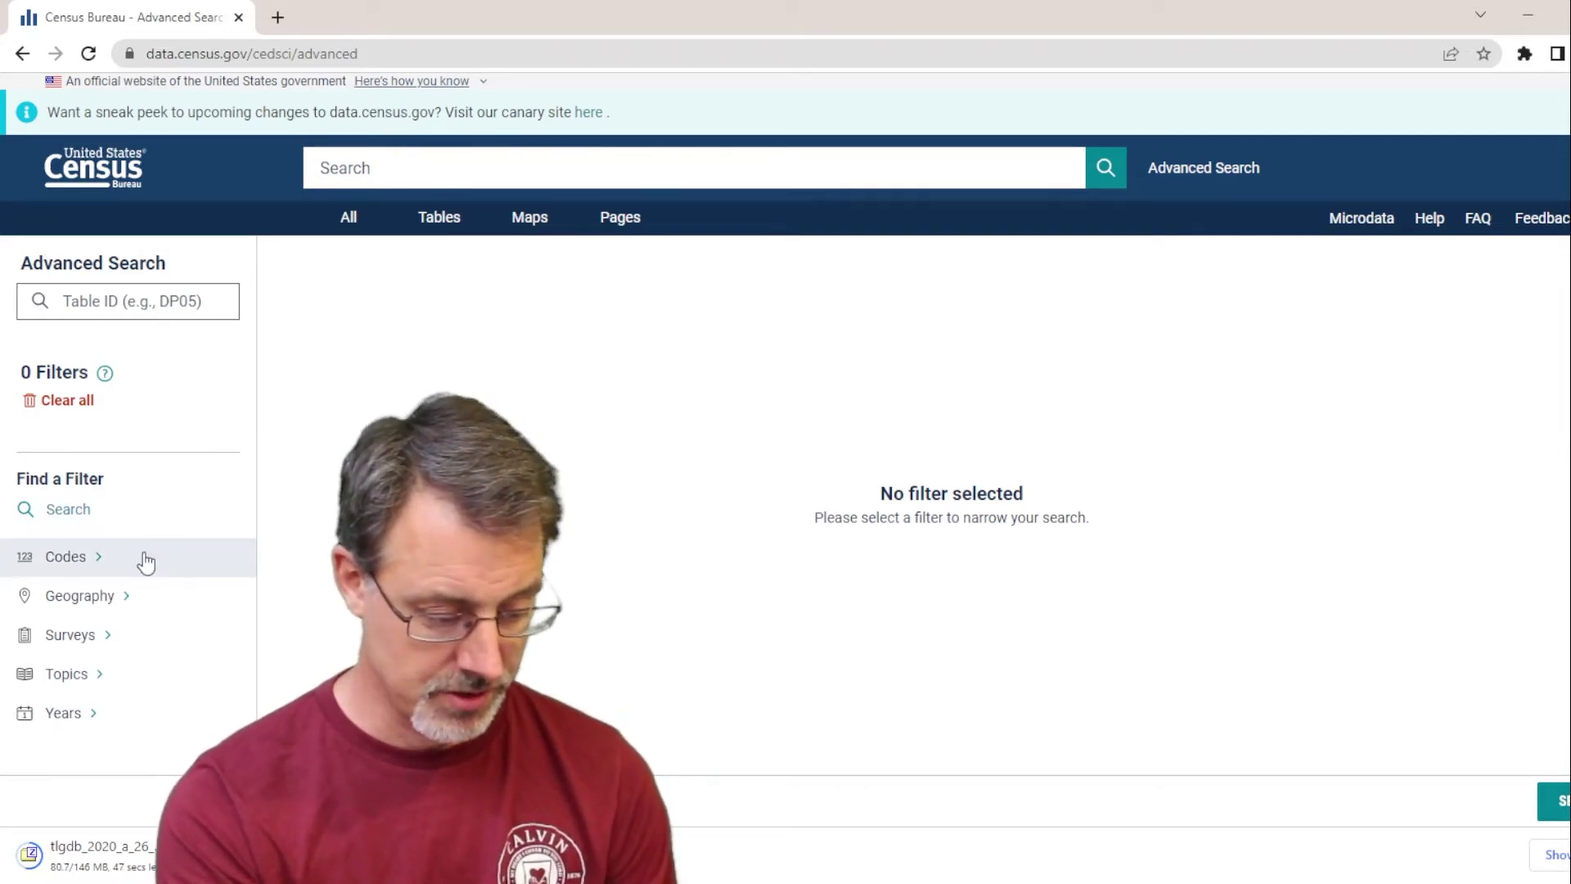
left_click(130, 604)
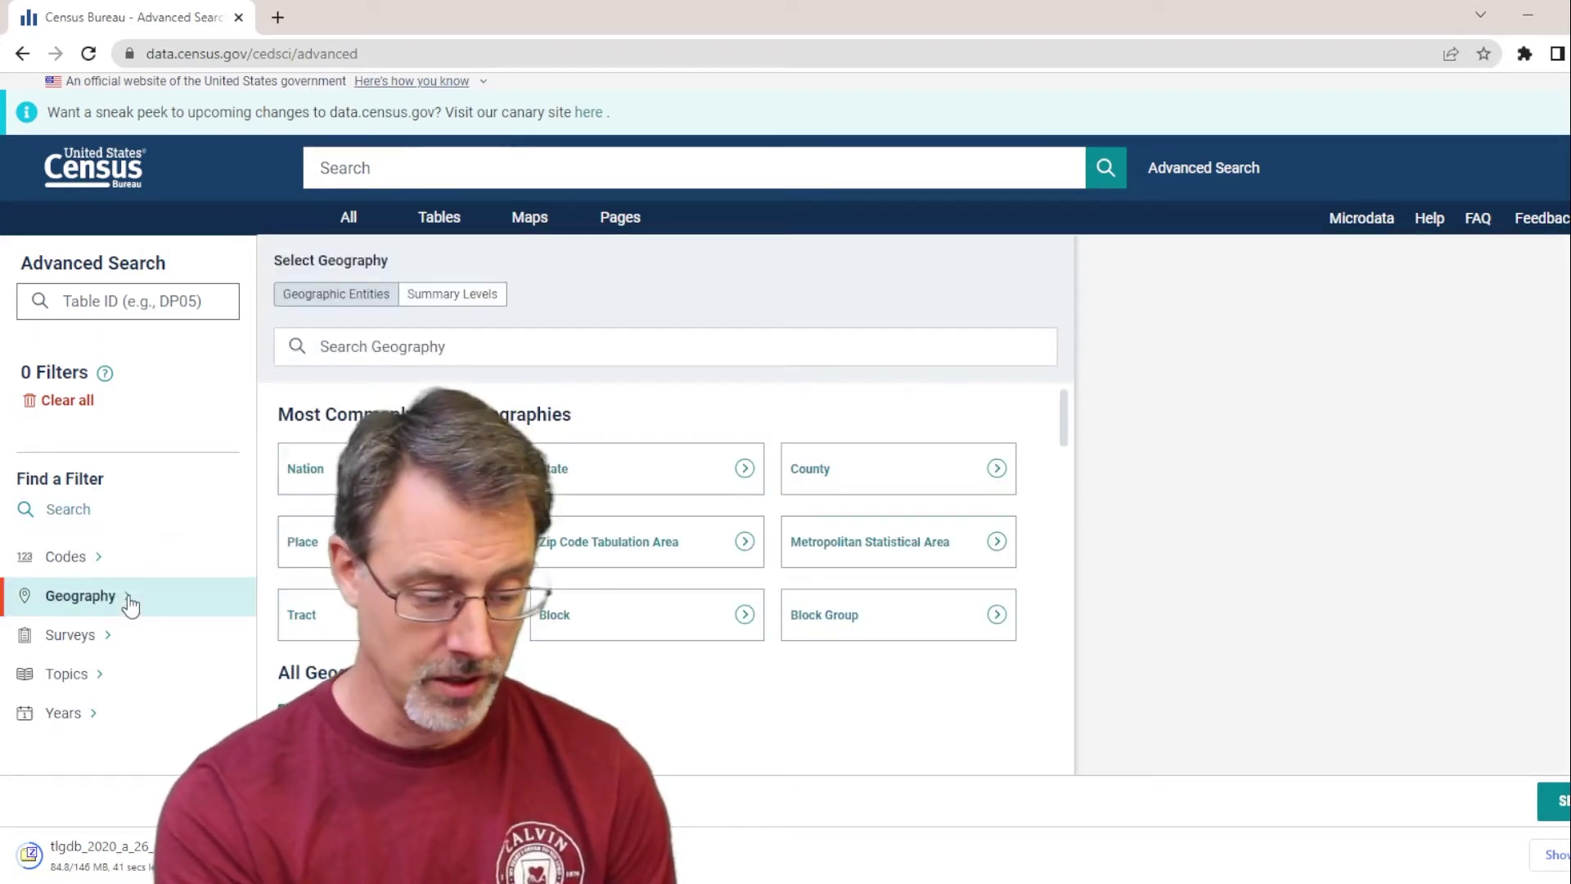
left_click(896, 611)
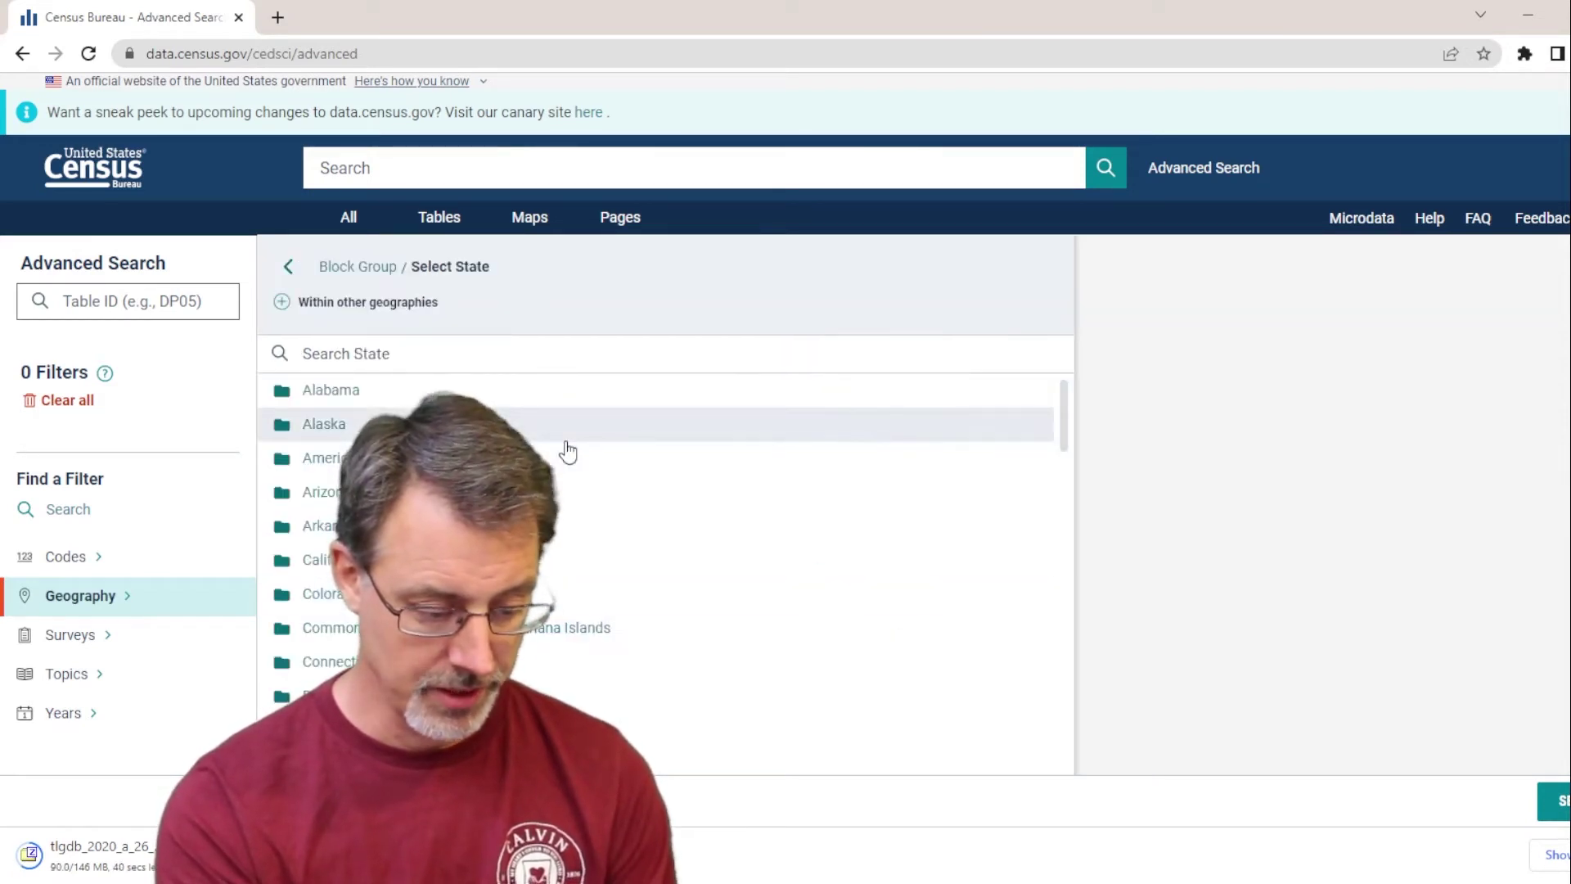
scroll(568, 451, "down", 8)
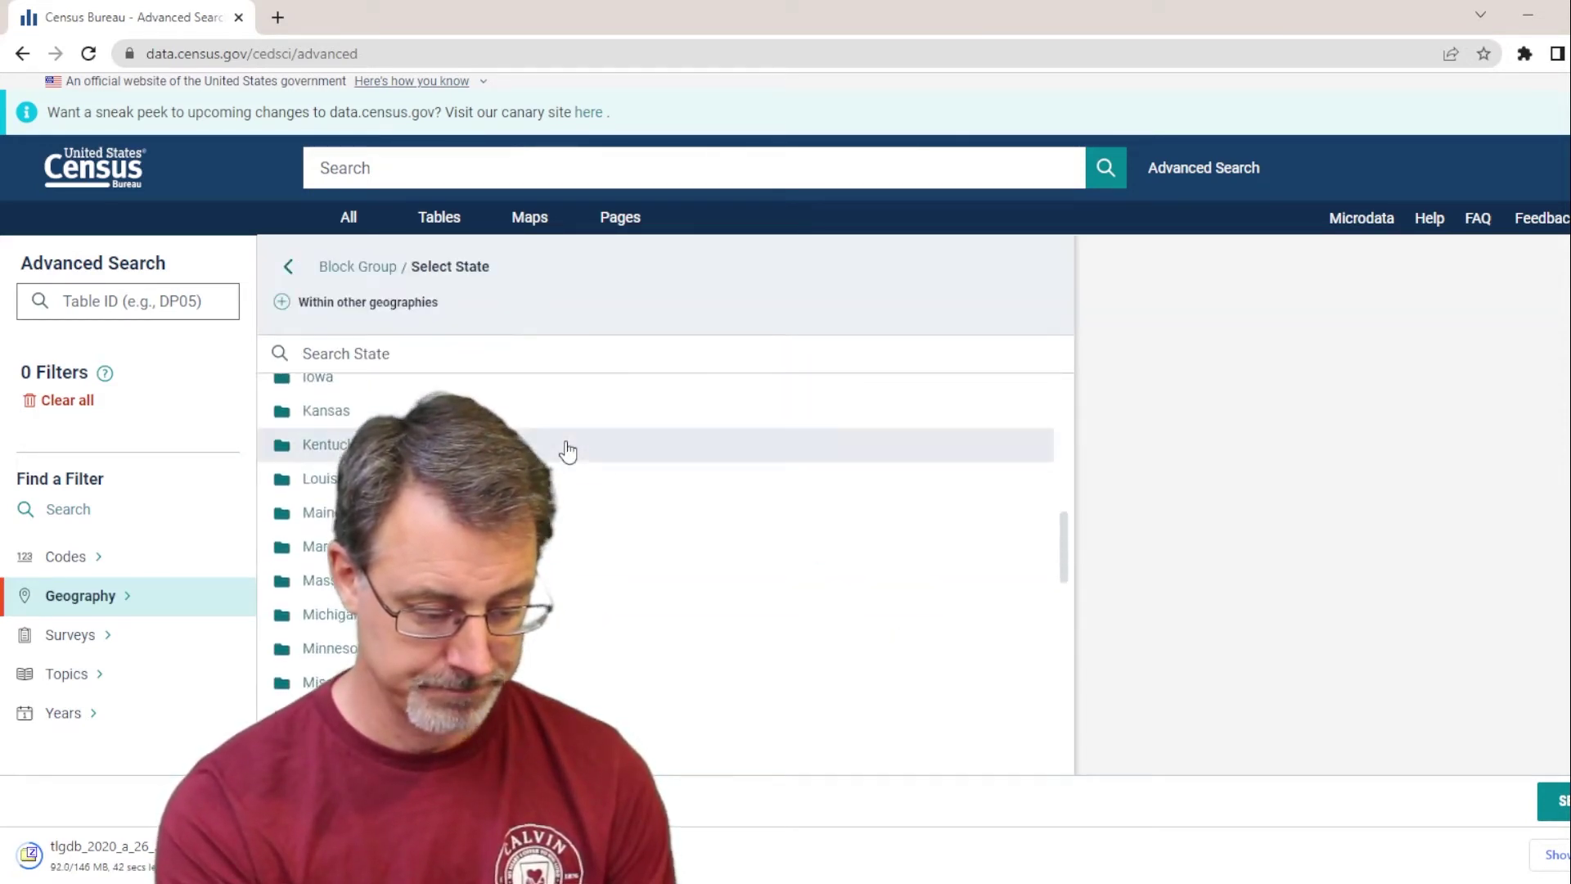
scroll(568, 451, "down", 3)
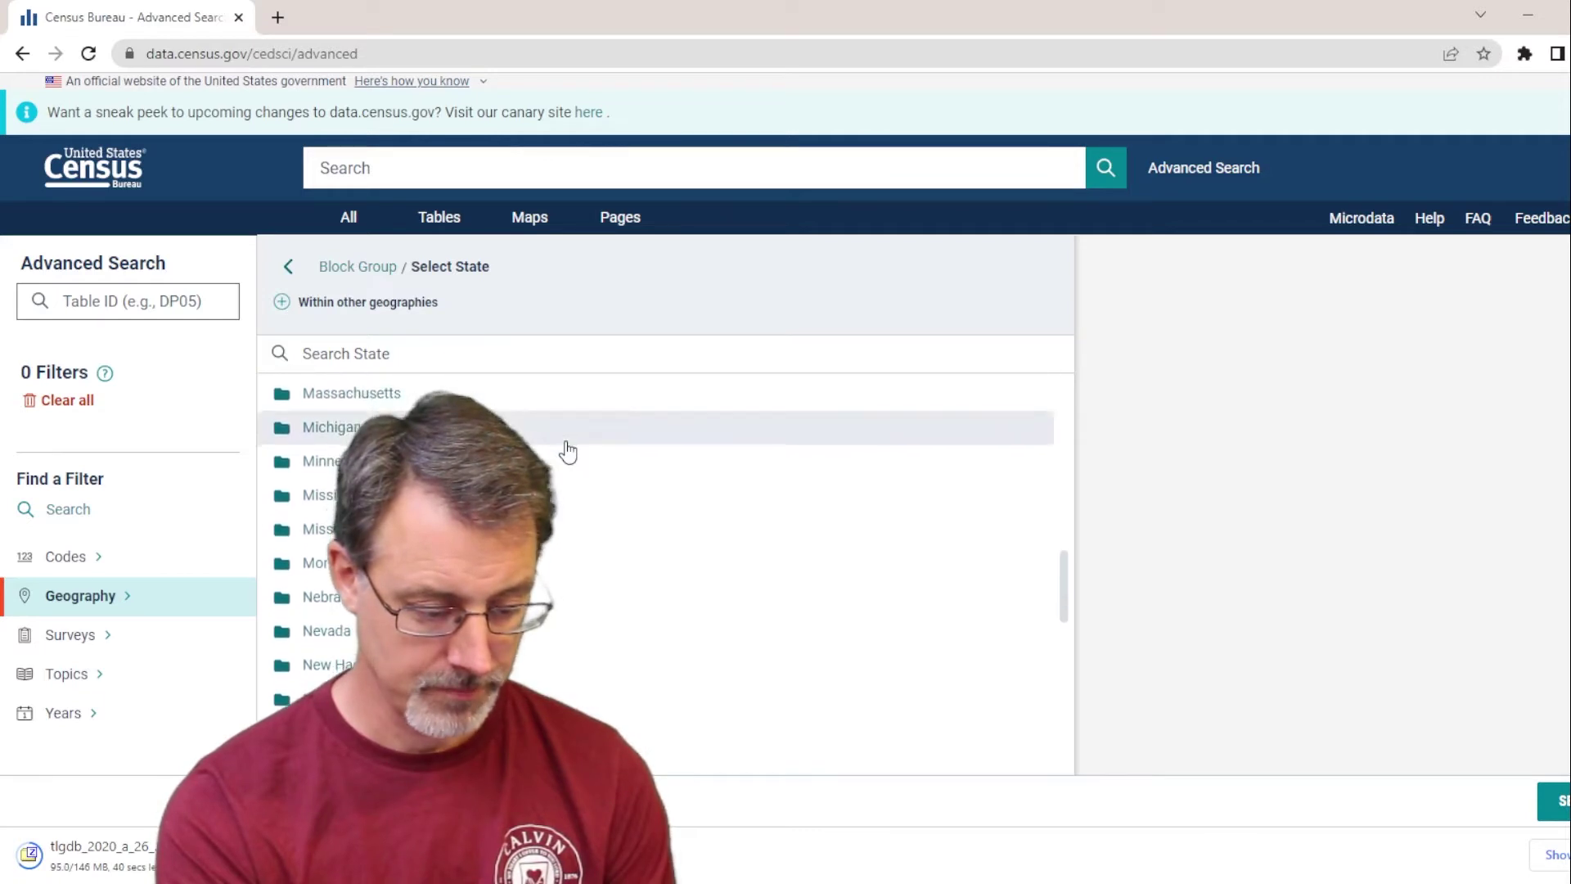
scroll(565, 450, "down", 1)
left_click(434, 393)
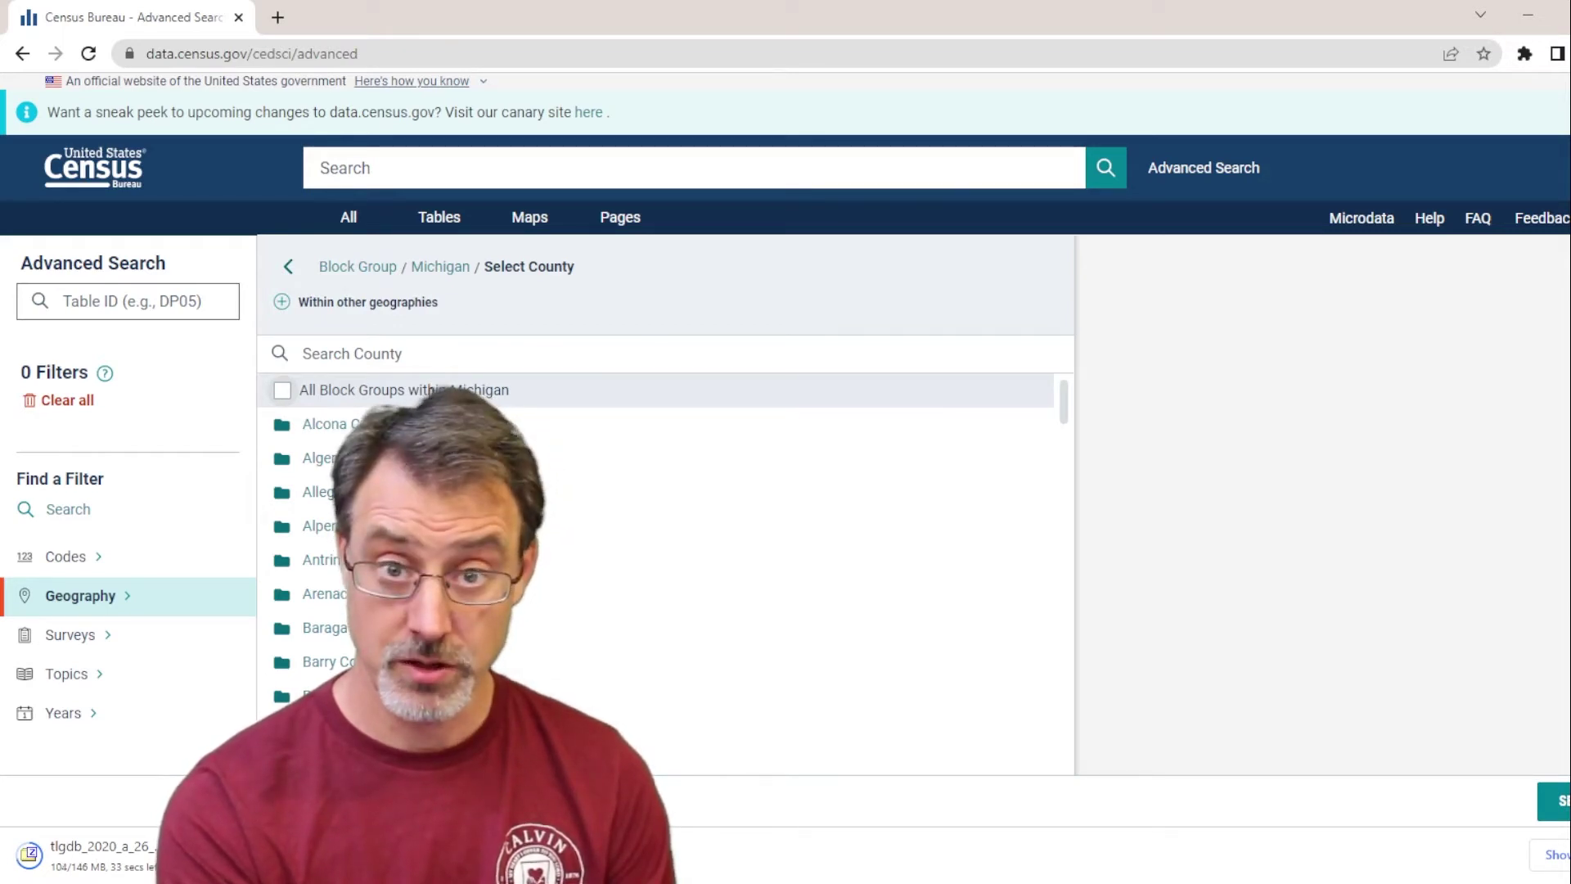
scroll(434, 393, "down", 12)
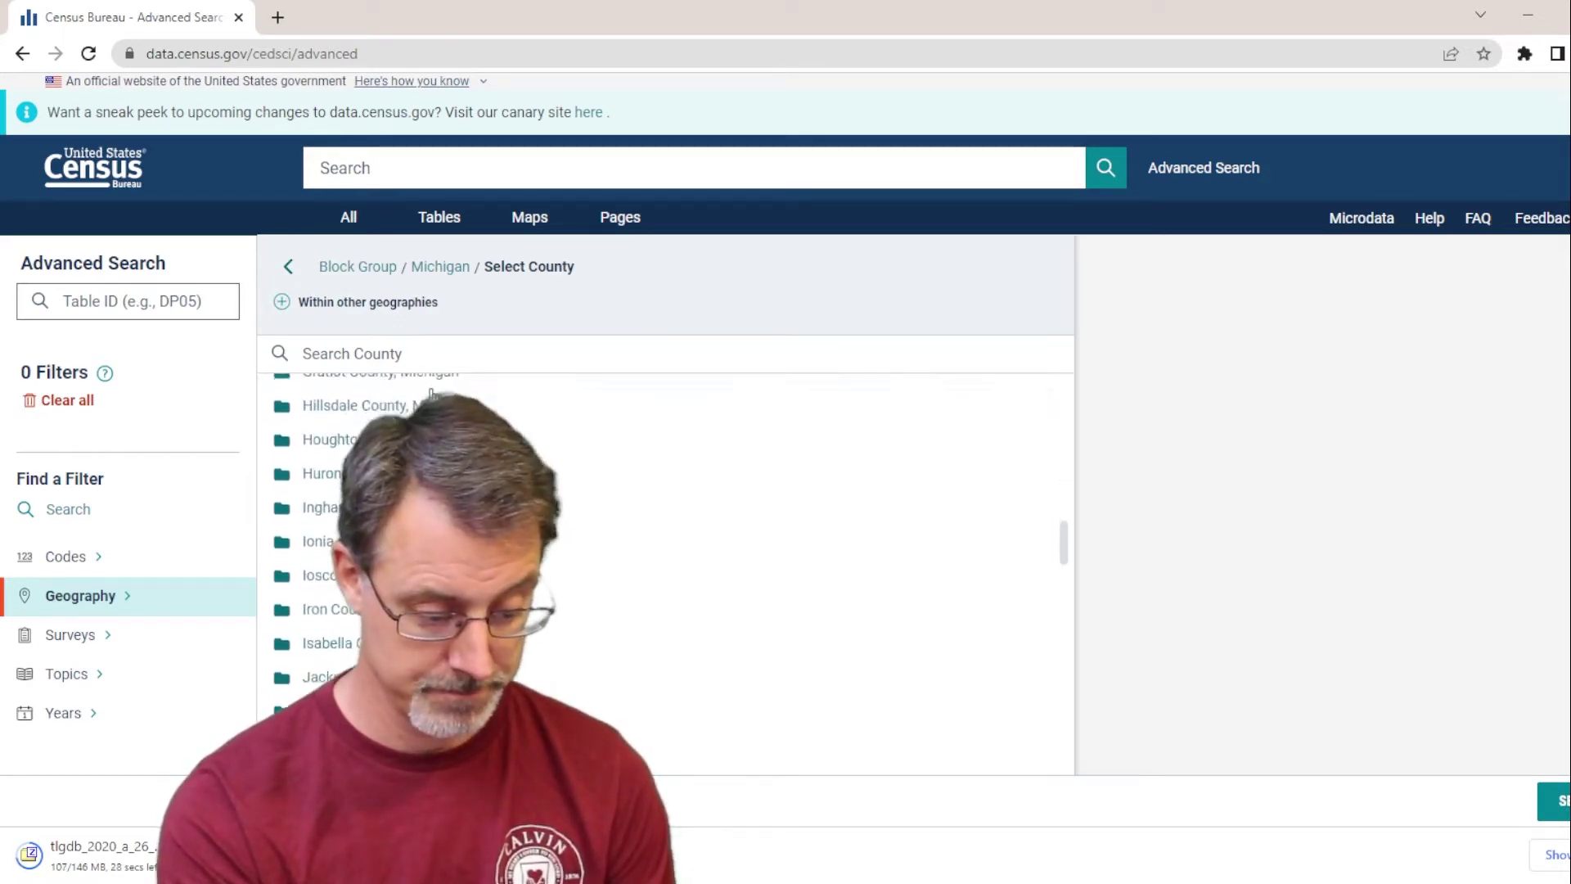
scroll(431, 394, "down", 4)
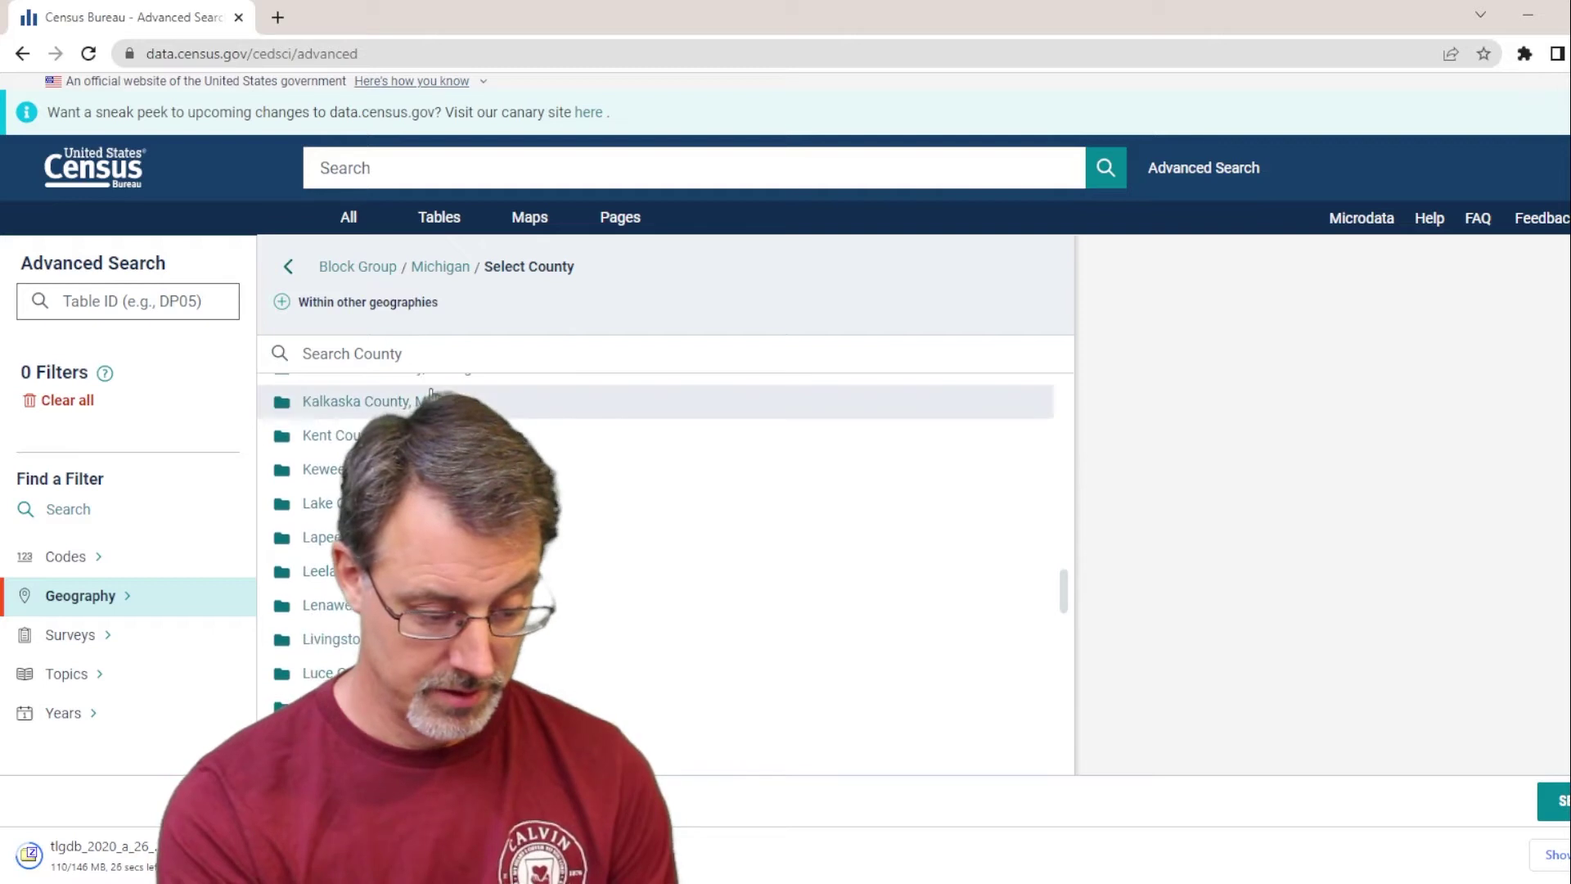
scroll(431, 393, "down", 1)
left_click(419, 399)
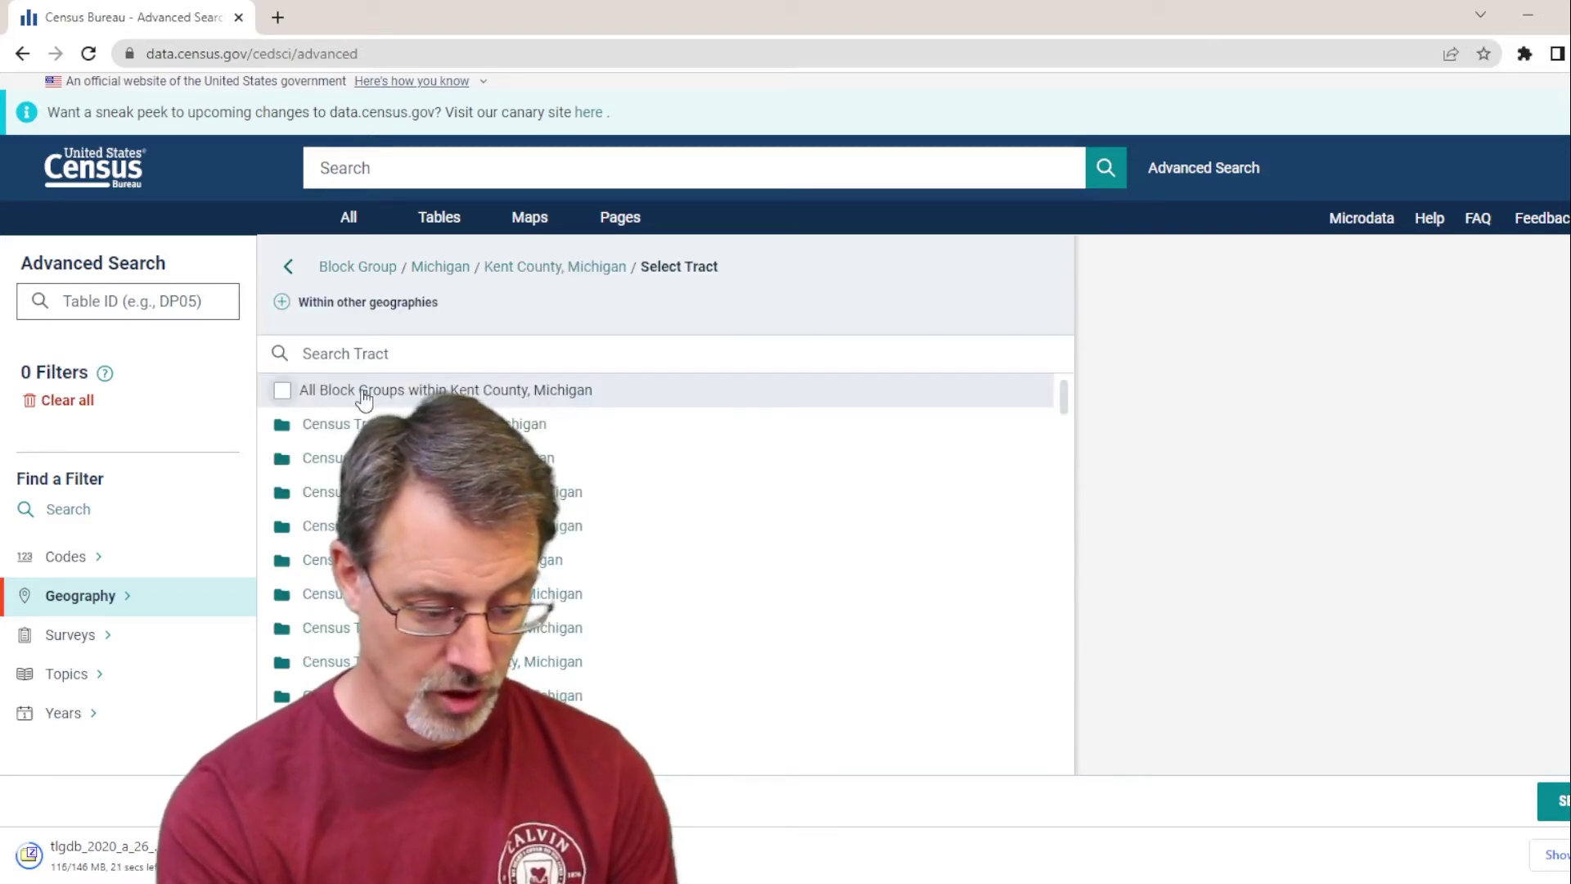
left_click(287, 393)
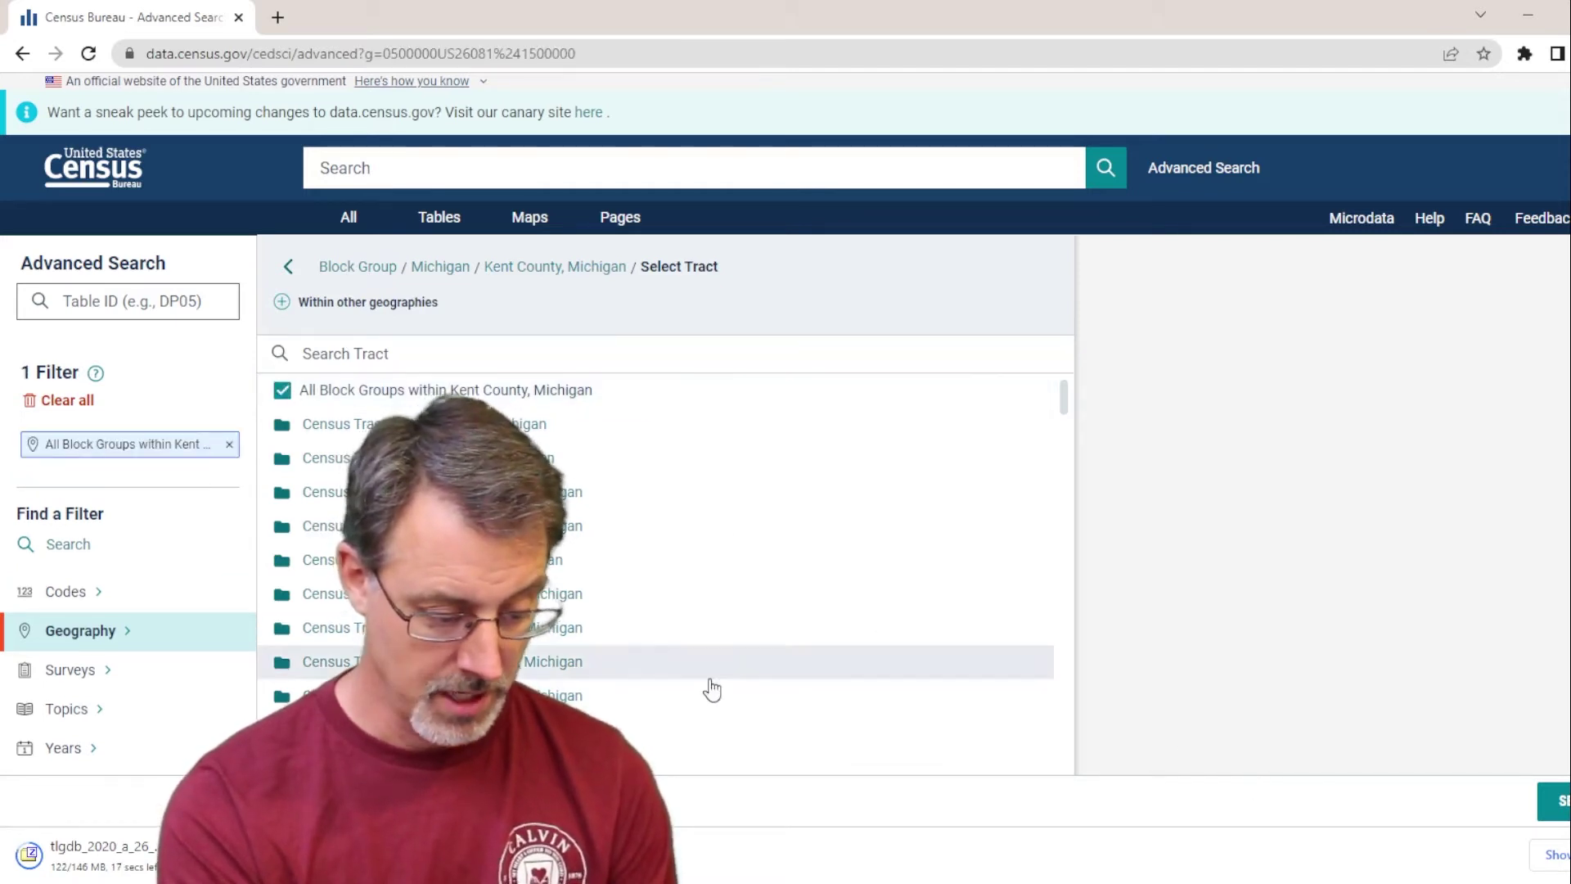
Add the 2020 year and Population Total topic filters, then run the search.
left_click(82, 748)
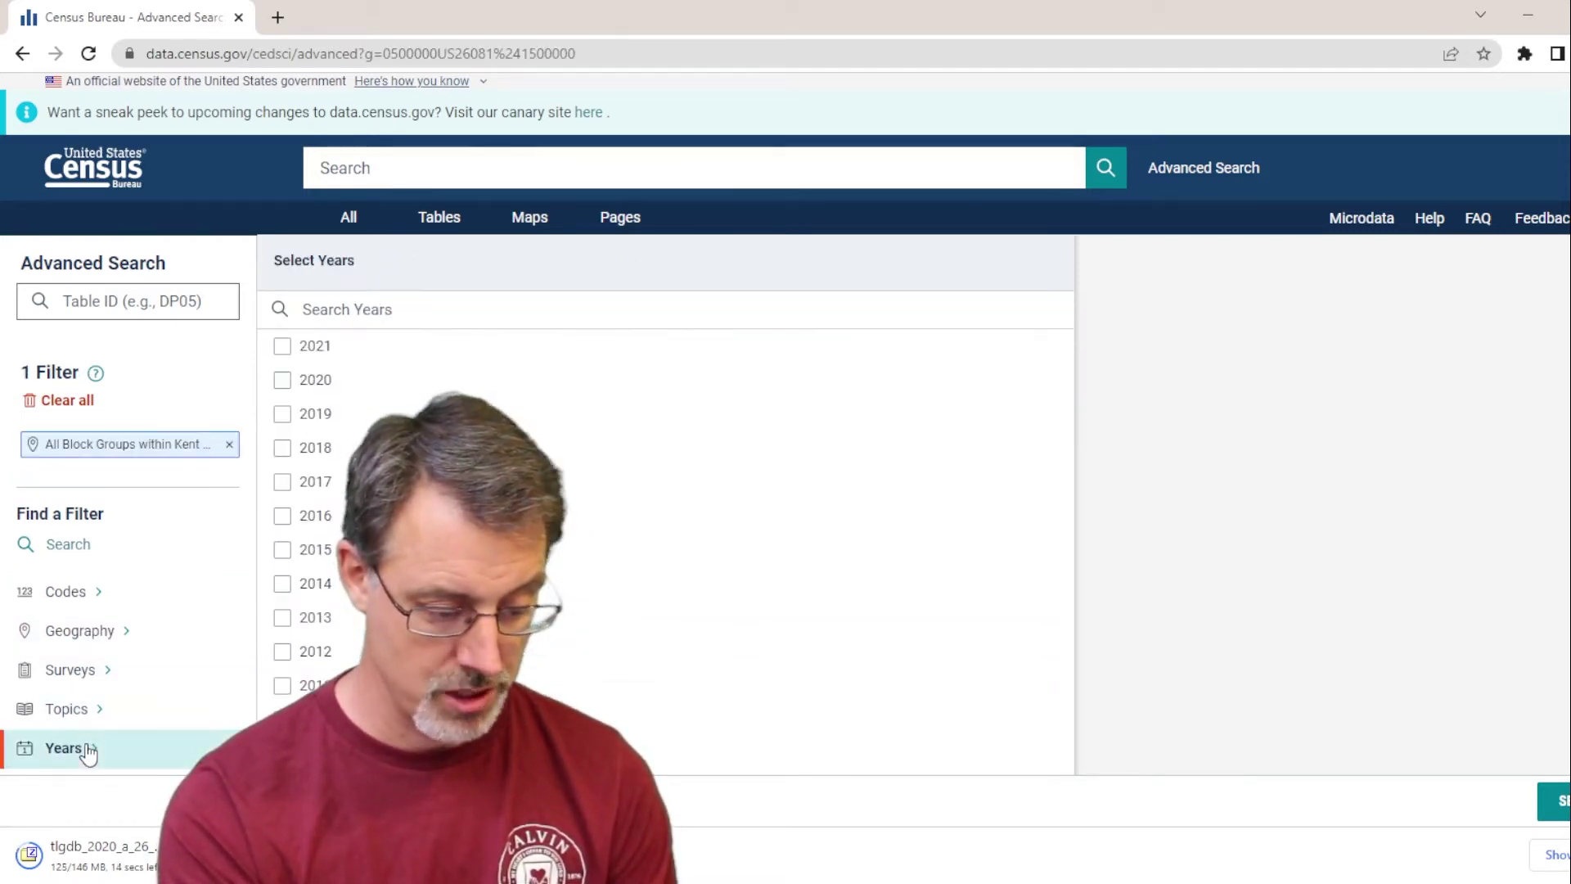
left_click(283, 346)
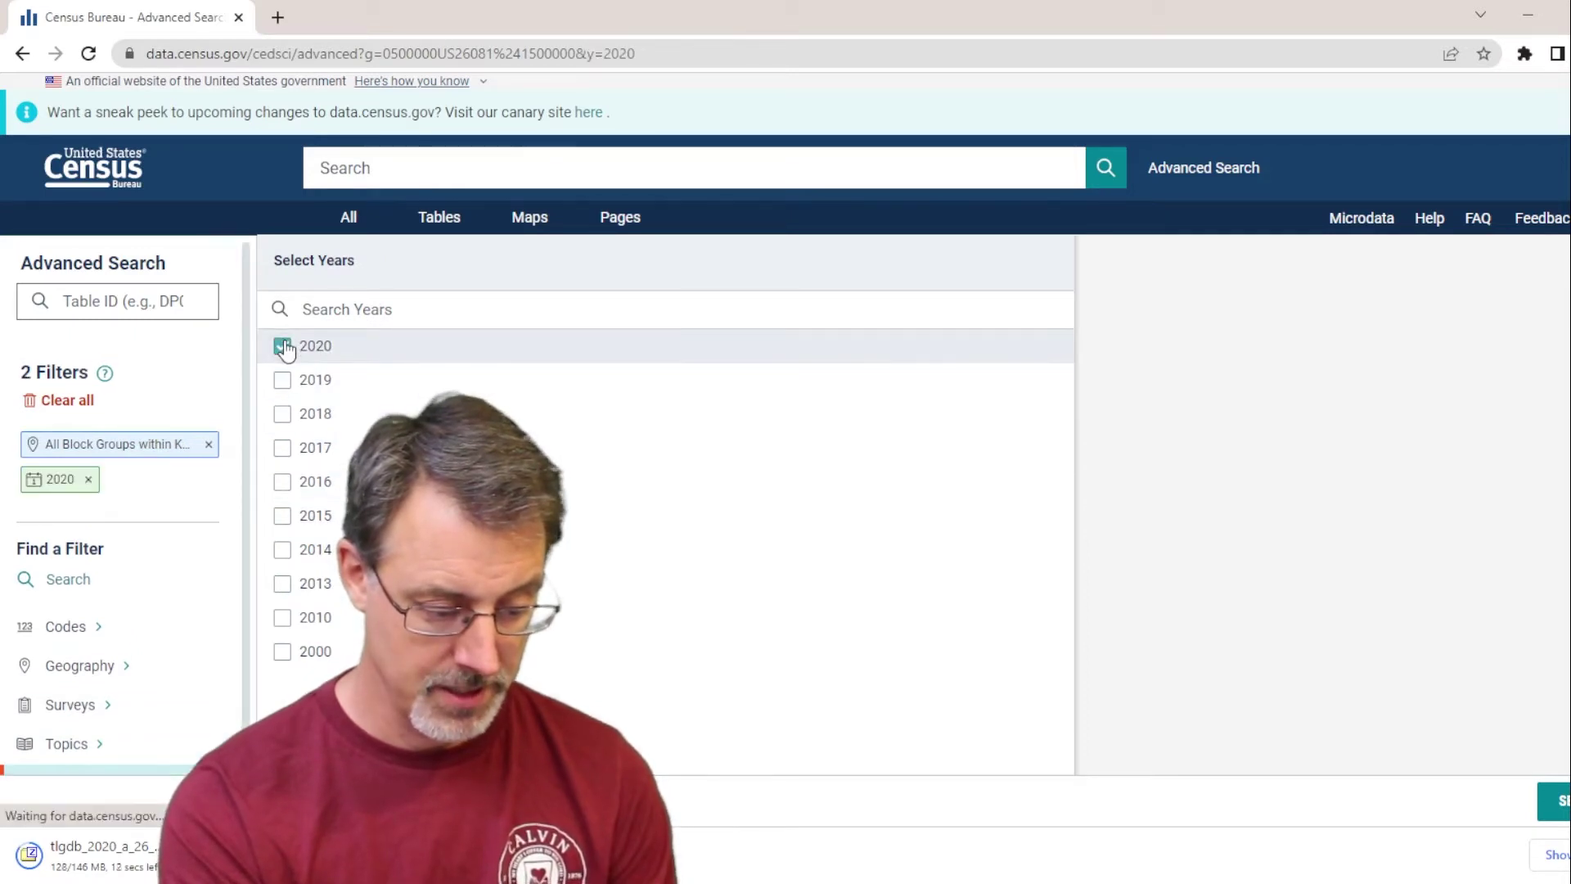
left_click(104, 746)
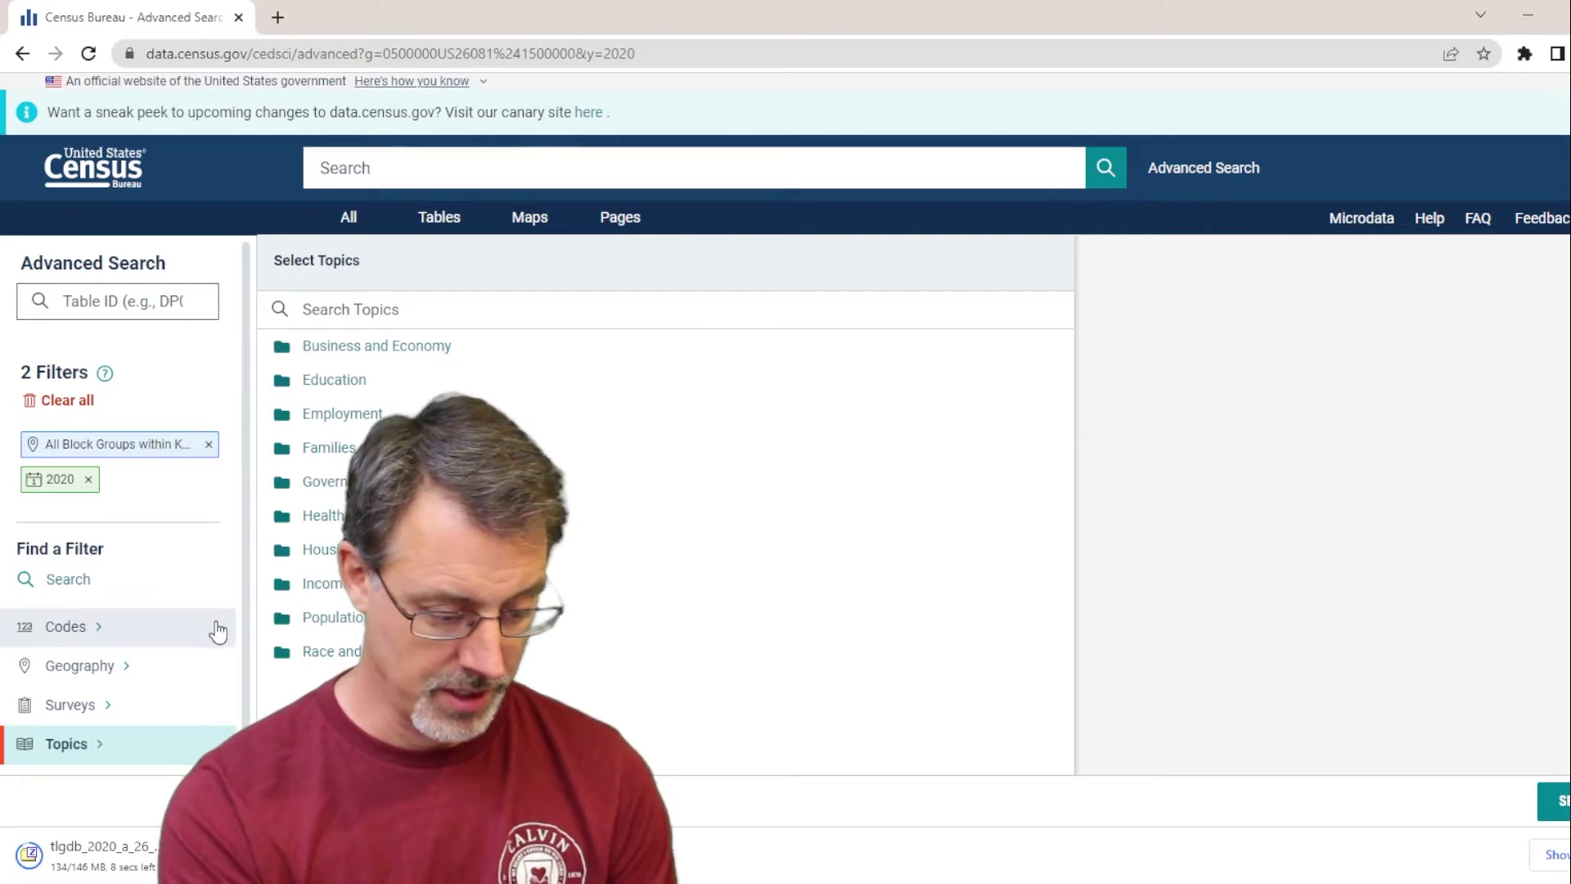
left_click(281, 621)
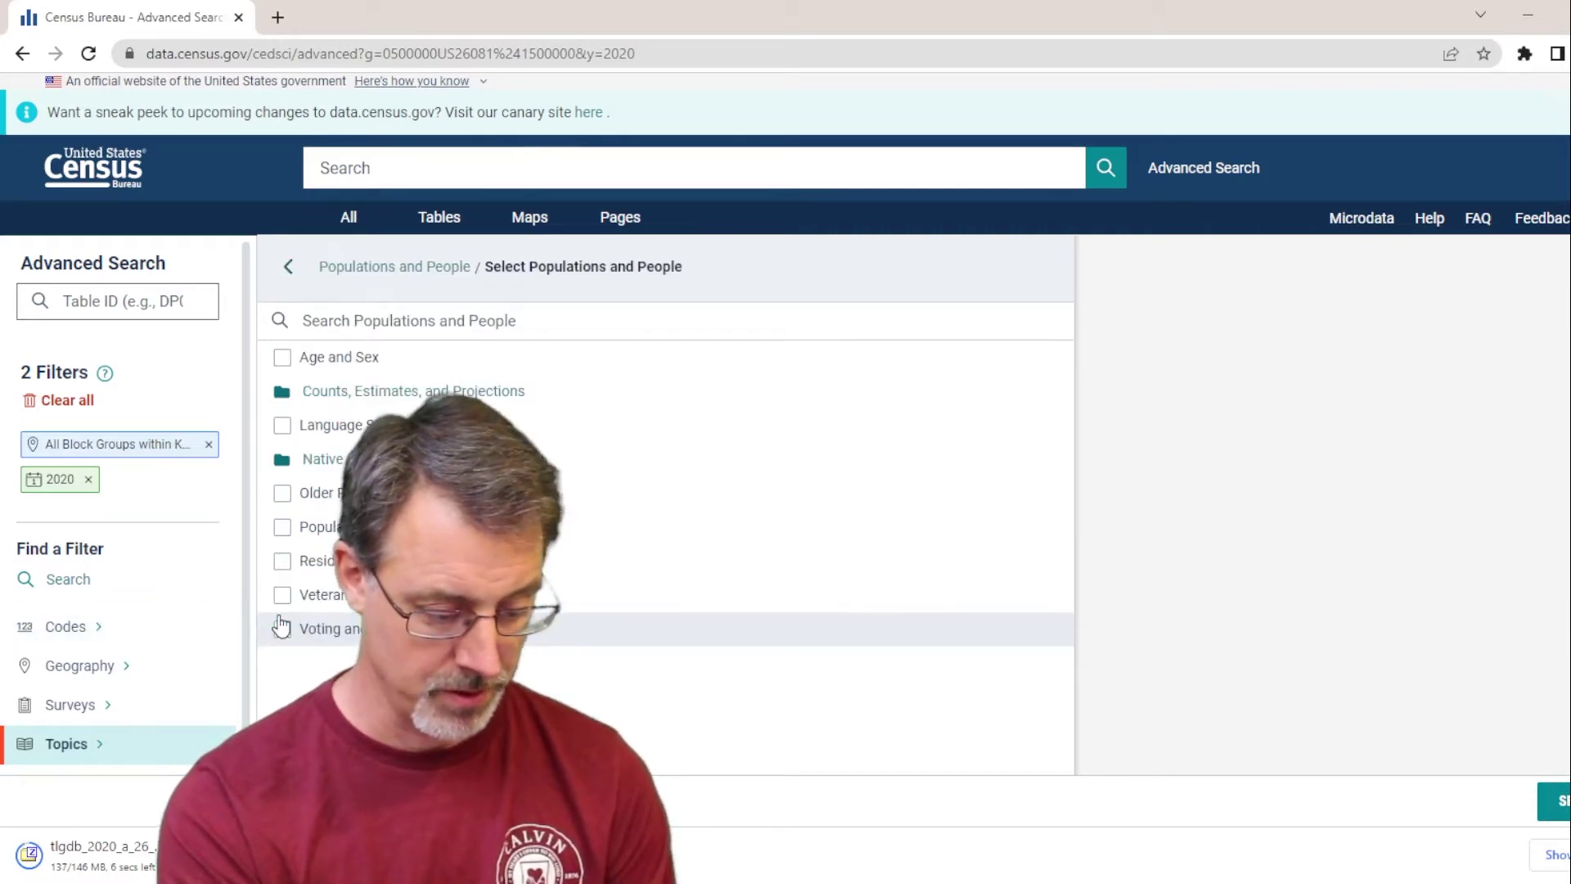
left_click(290, 391)
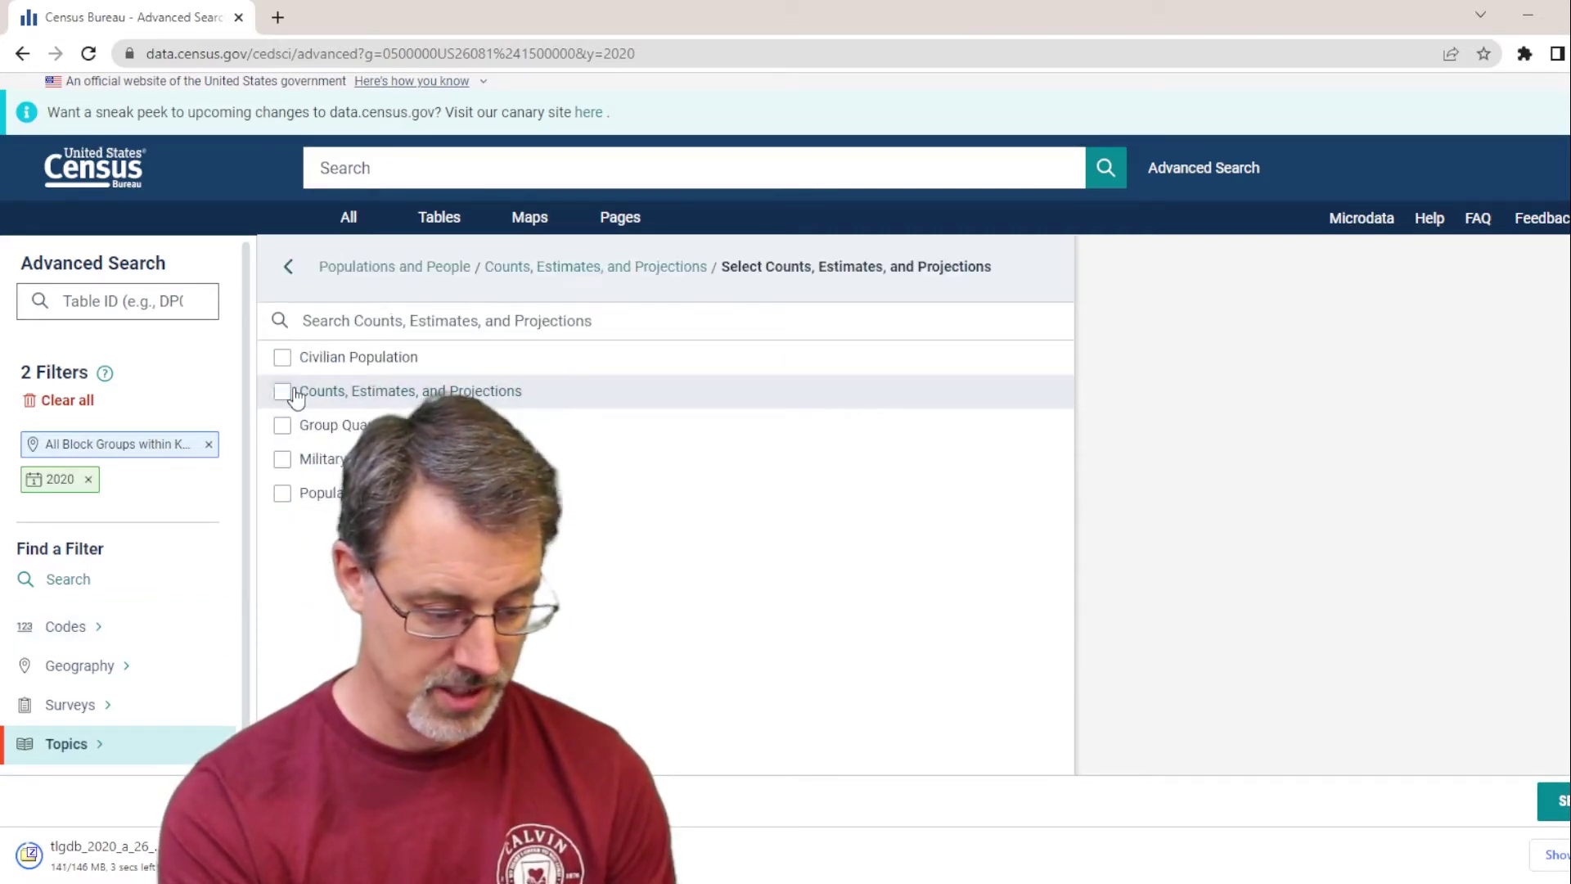
left_click(283, 493)
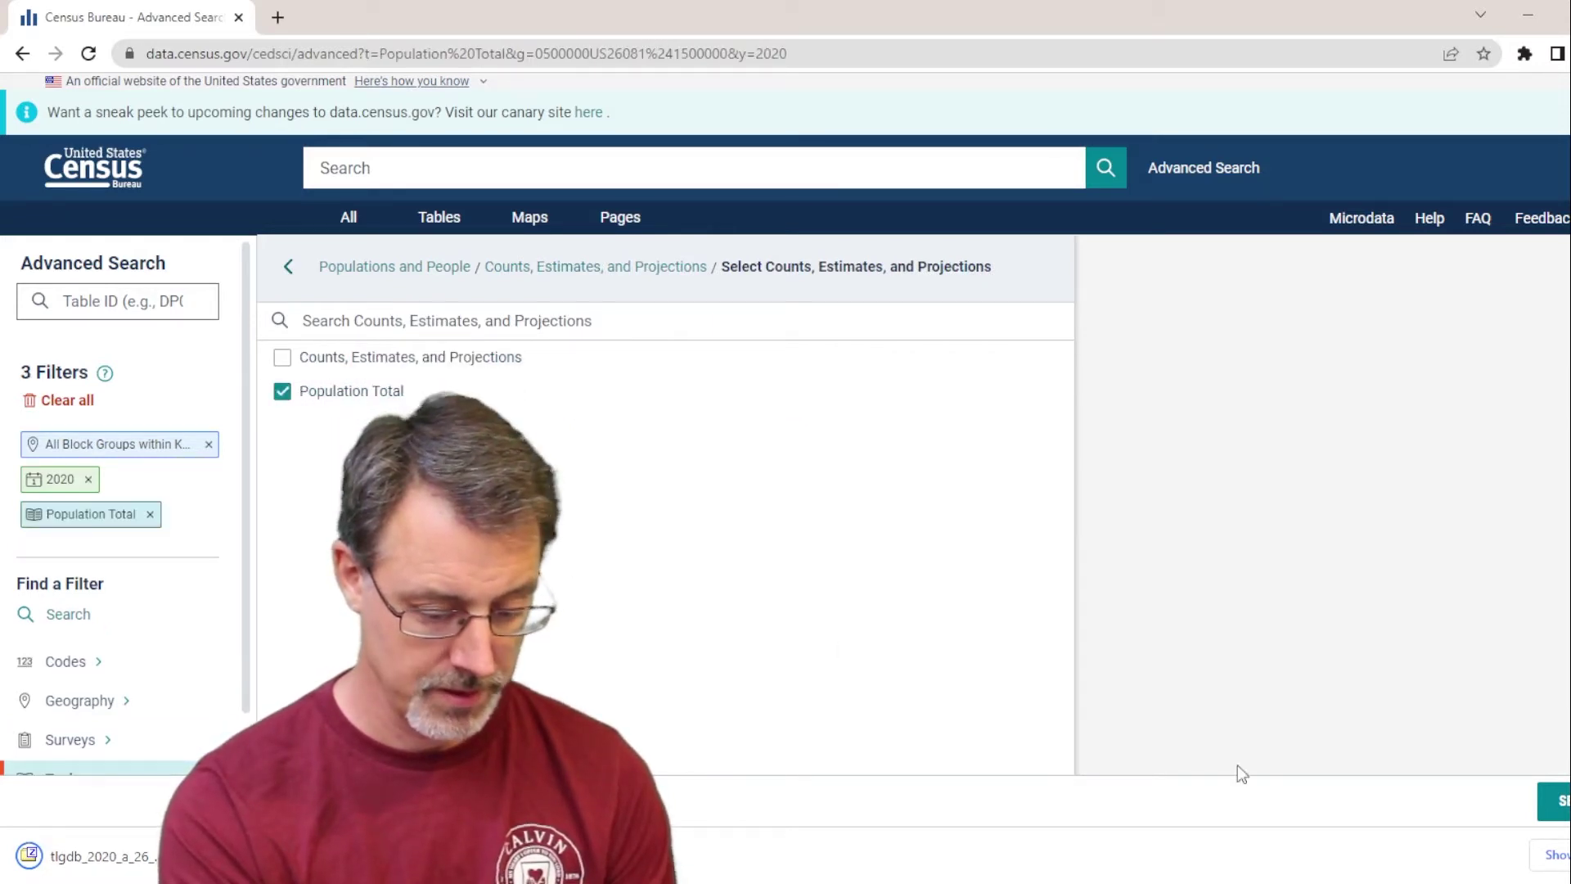
left_click(1563, 802)
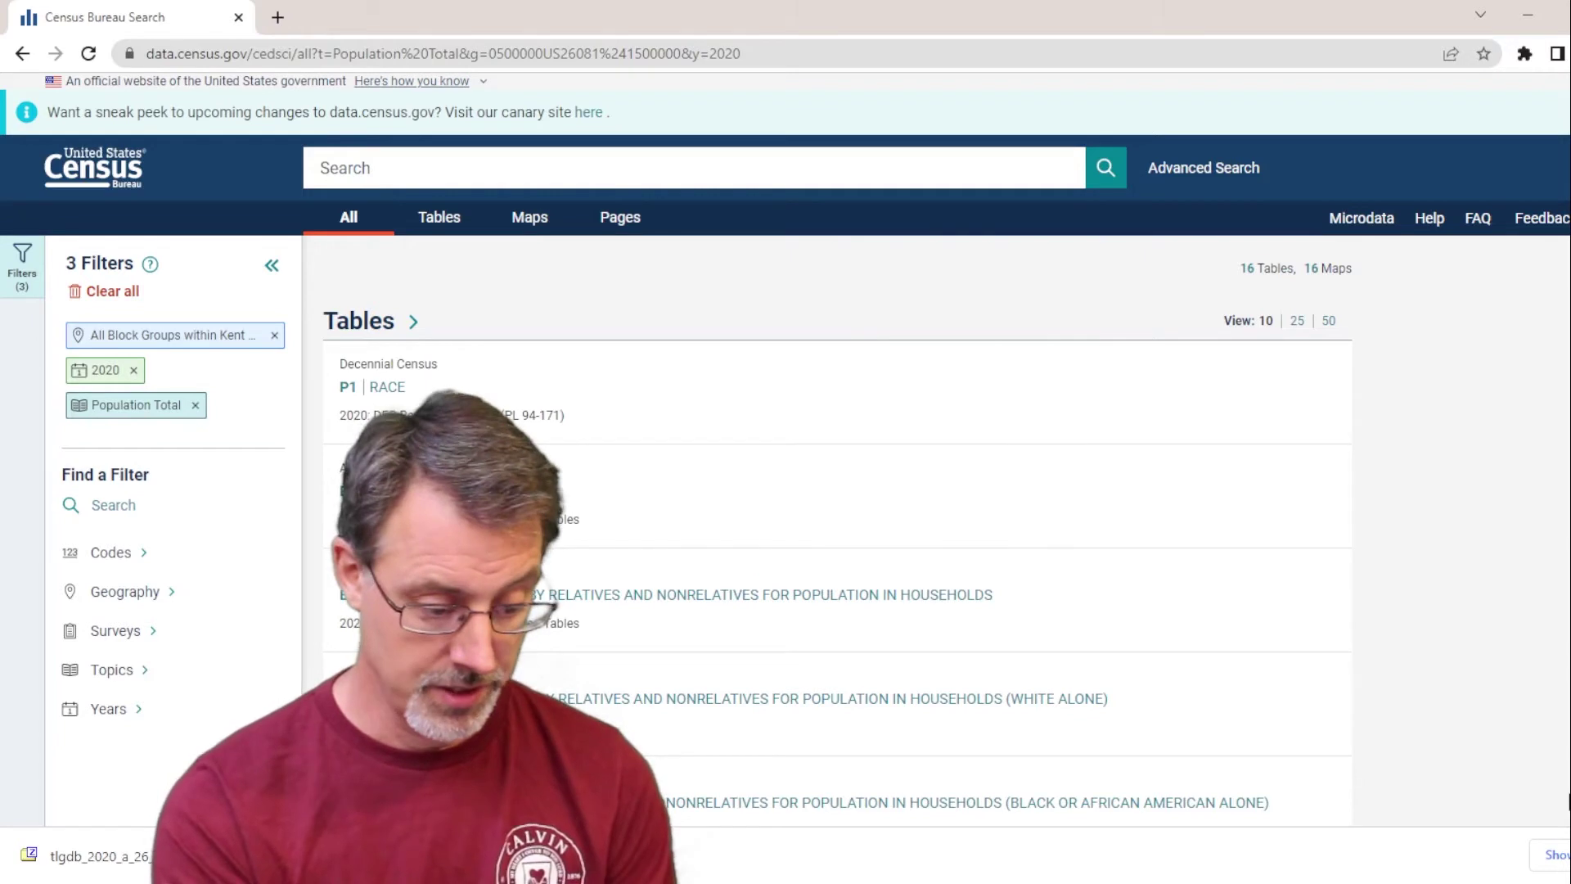
Open the P1 RACE table from the Tables results.
left_click(348, 387)
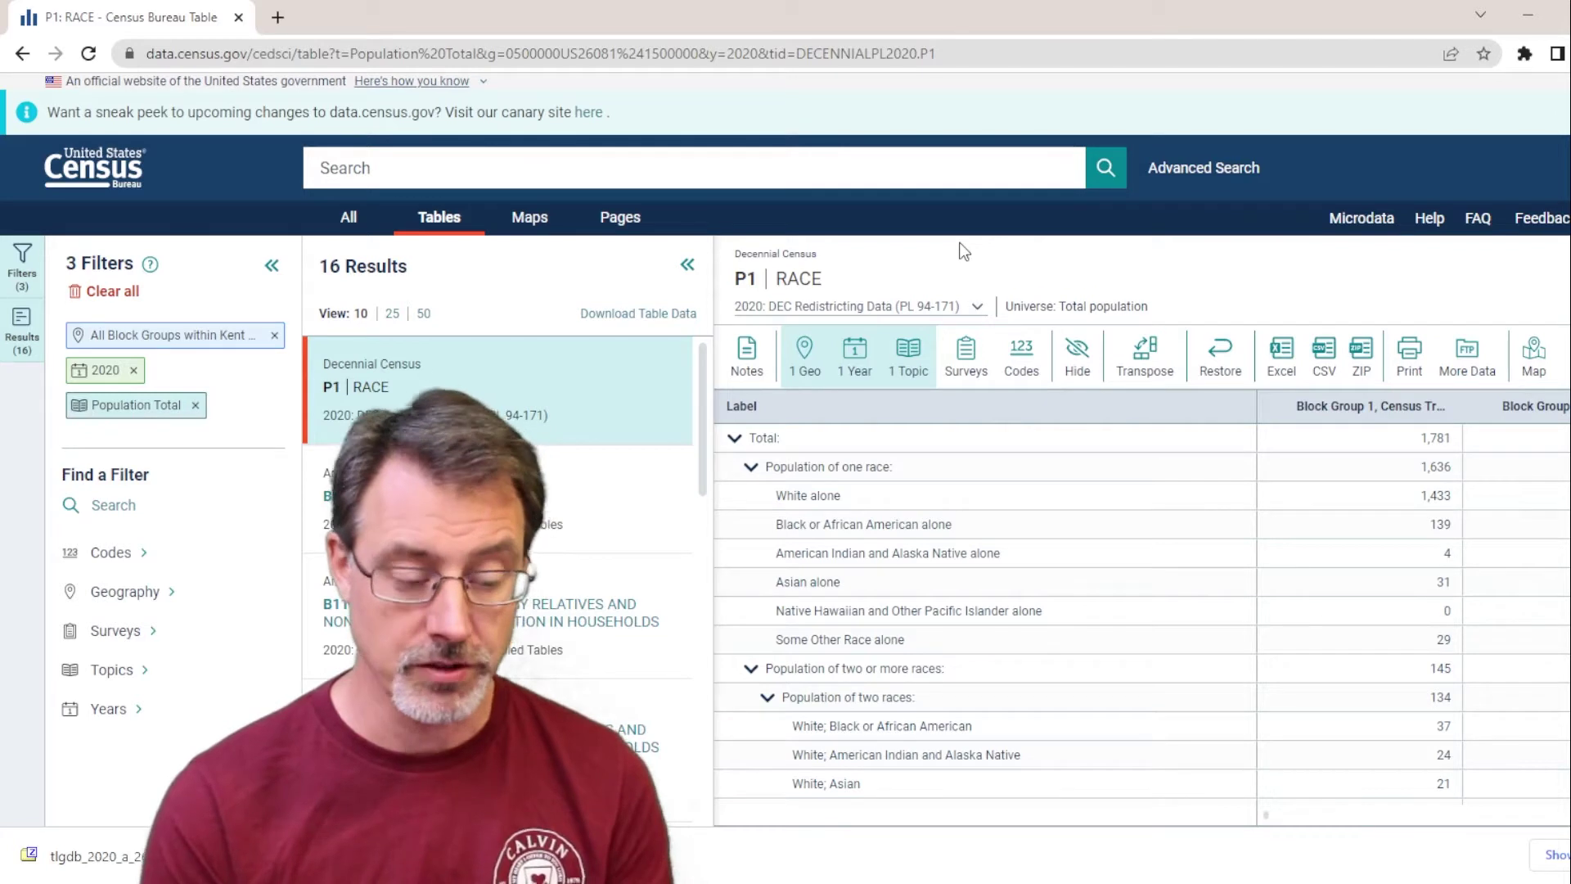
Download the 2020 P1 RACE table as a CSV zip and save it in the Michigan folder.
left_click(631, 319)
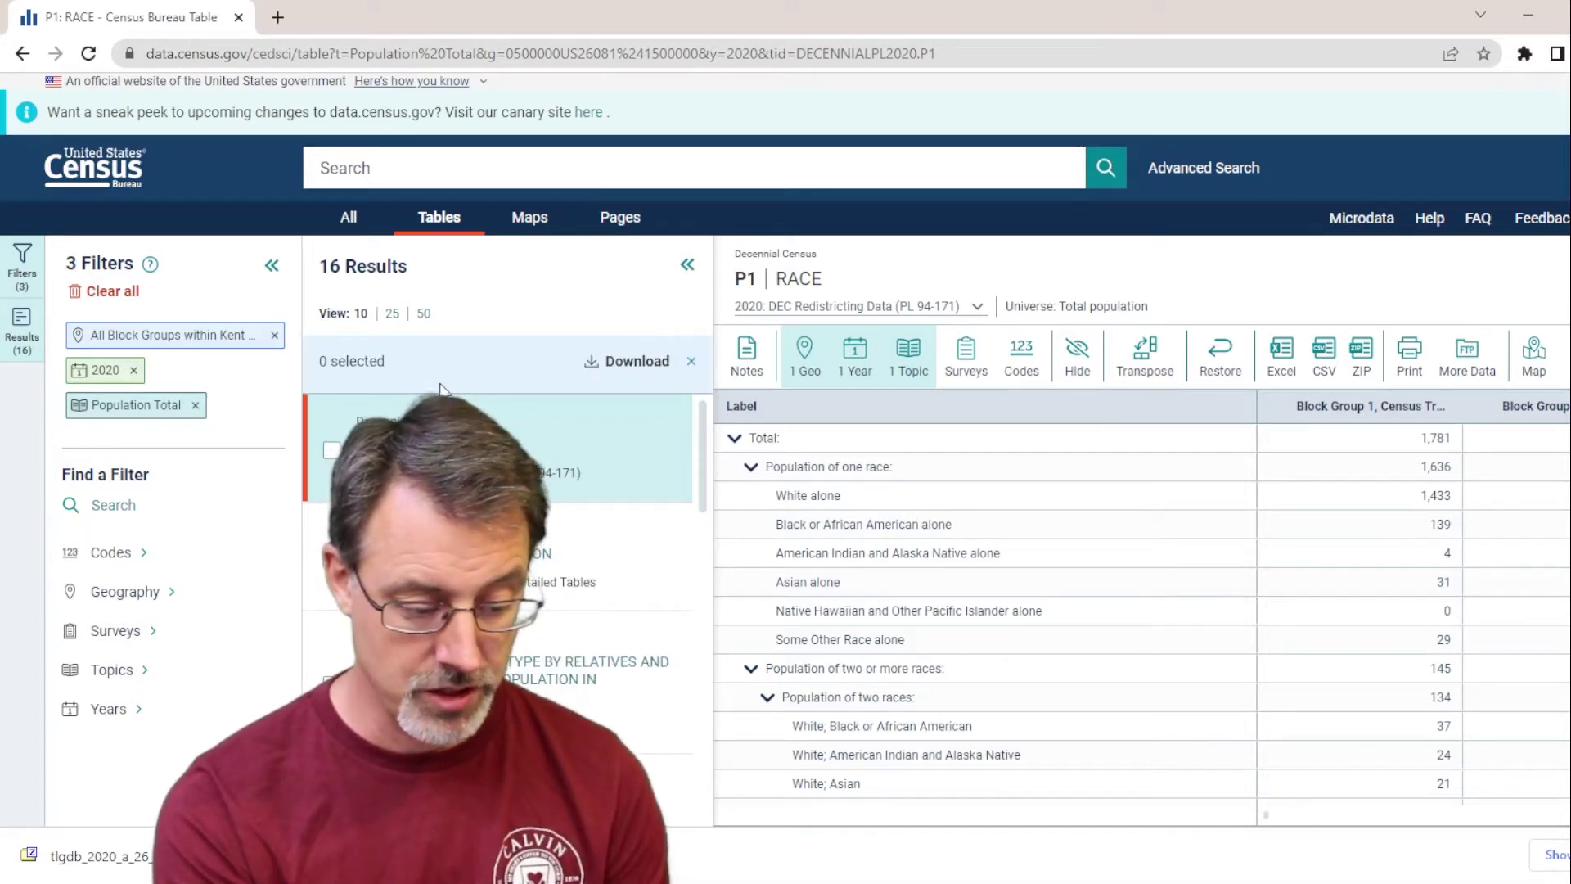
left_click(331, 449)
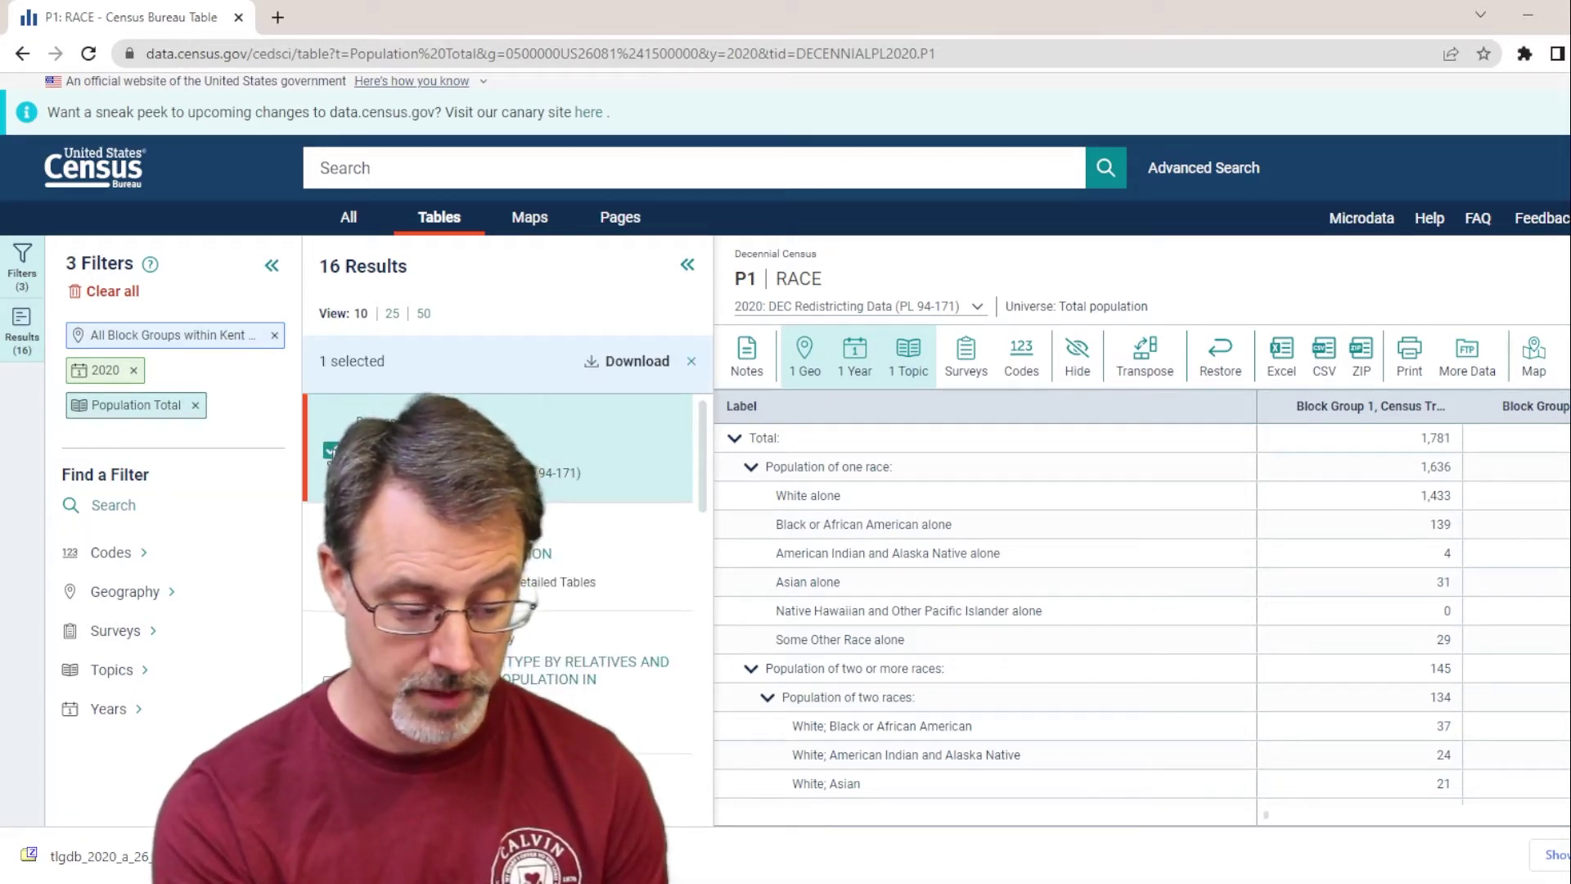
left_click(630, 360)
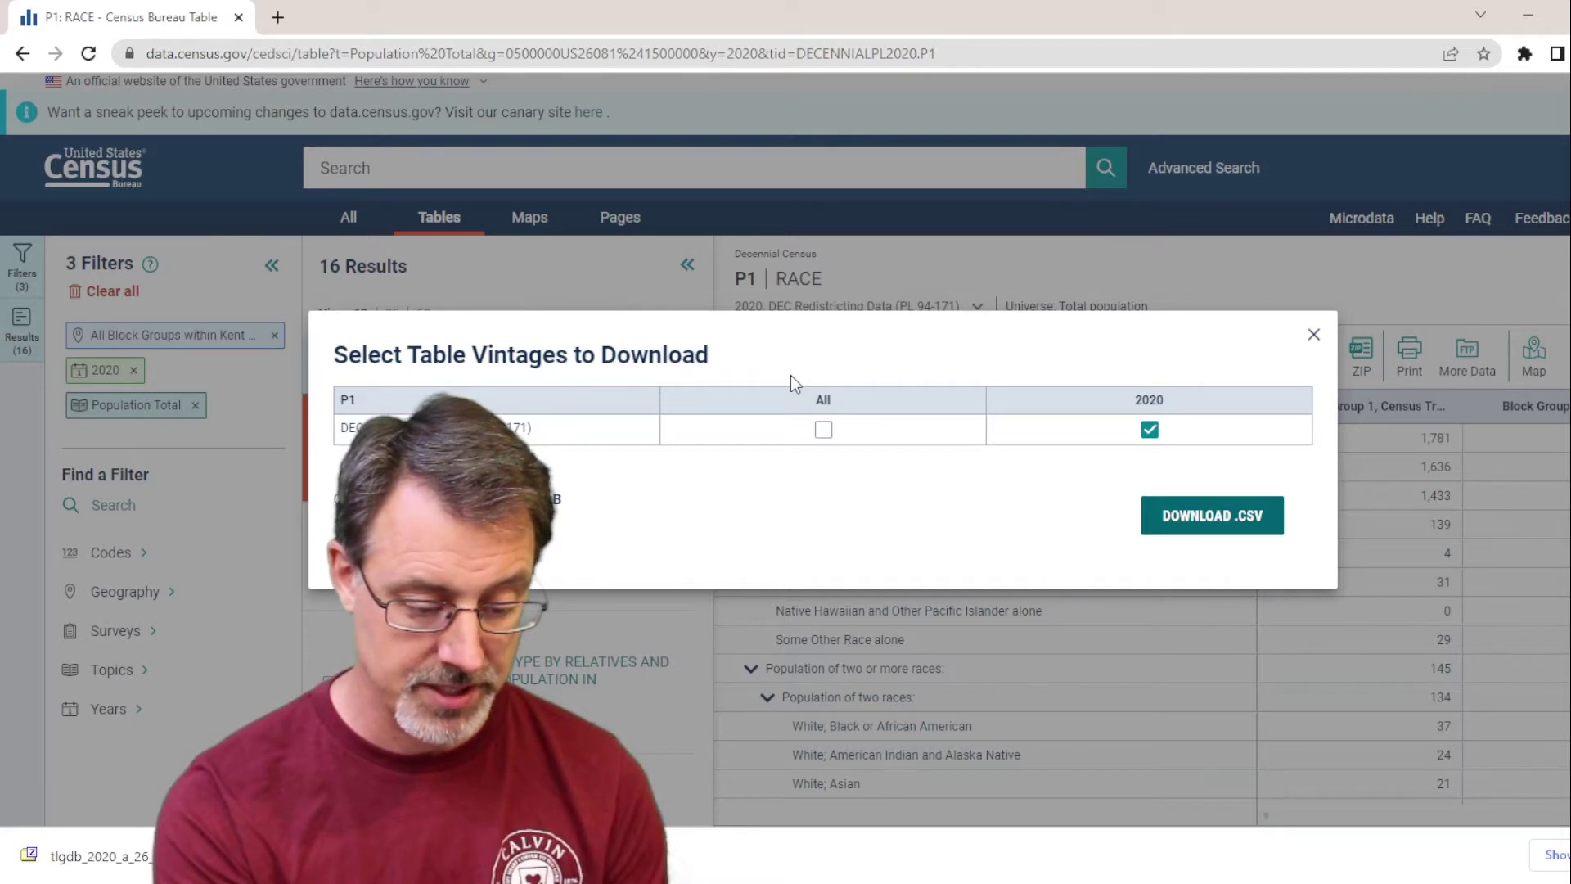
left_click(1202, 521)
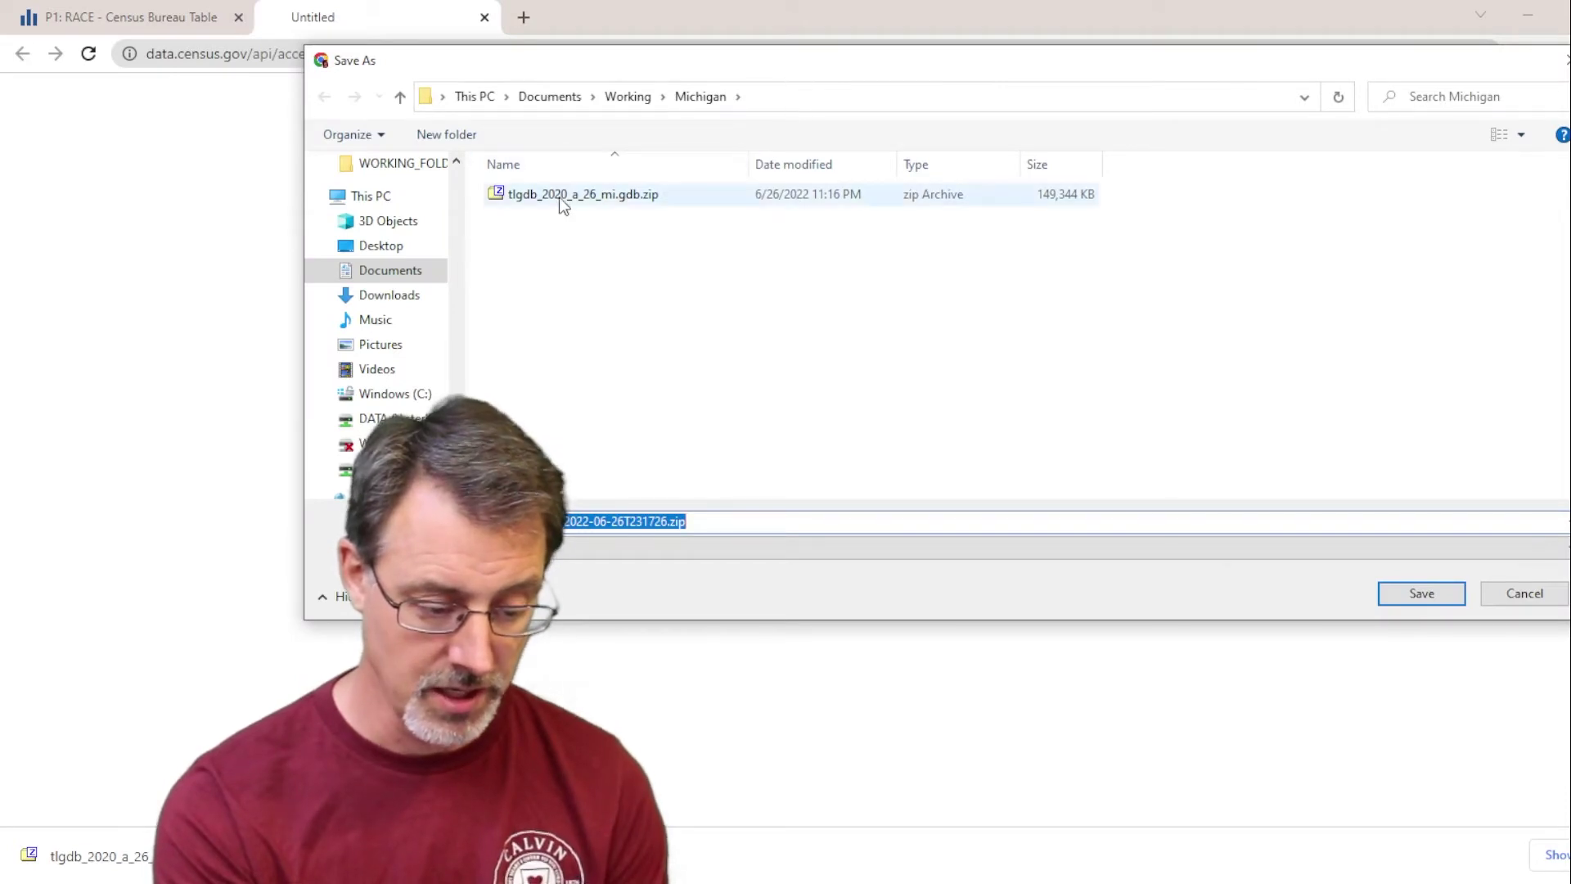
left_click(1425, 592)
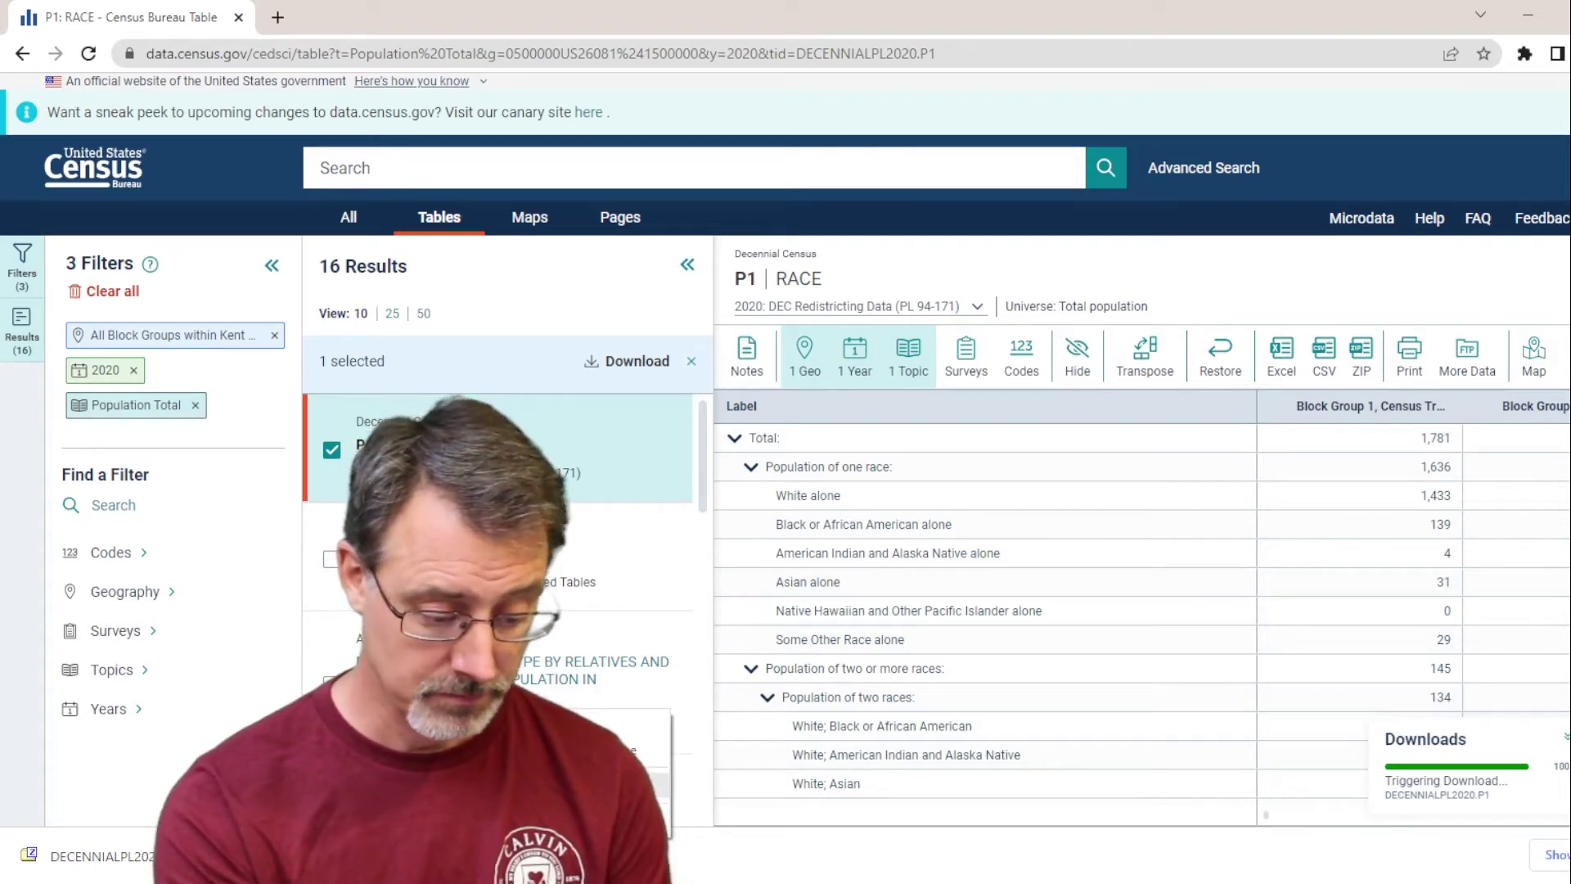
Extract the tlgdb_2020_a_26_mi.gdb folder from its zip into the Michigan folder with 7-Zip.
key("alt+Tab")
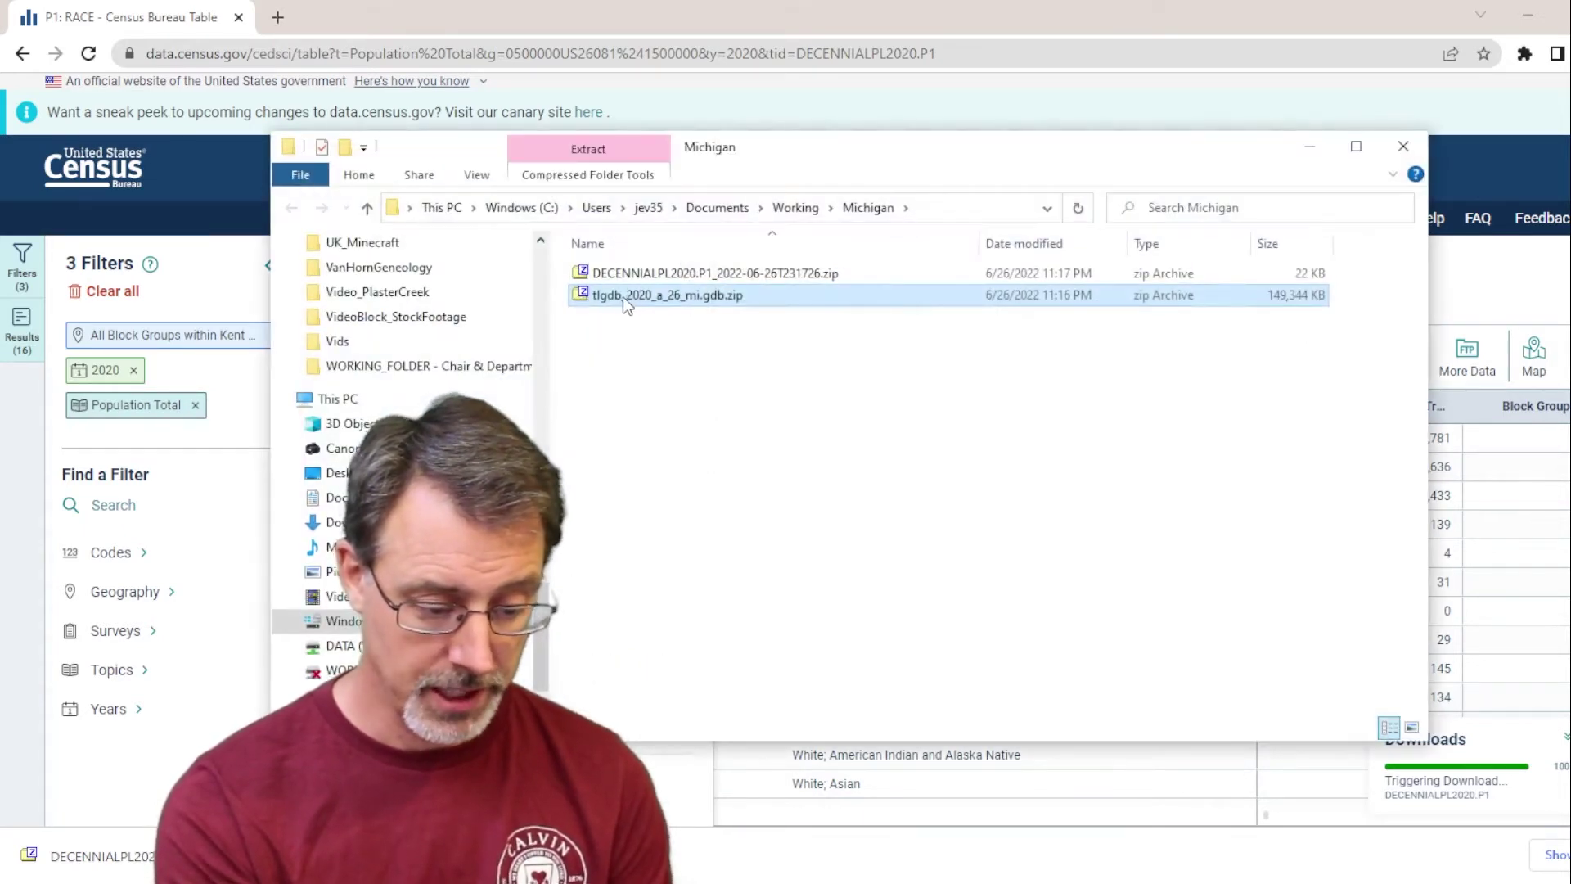
double_click(623, 298)
left_click(60, 160)
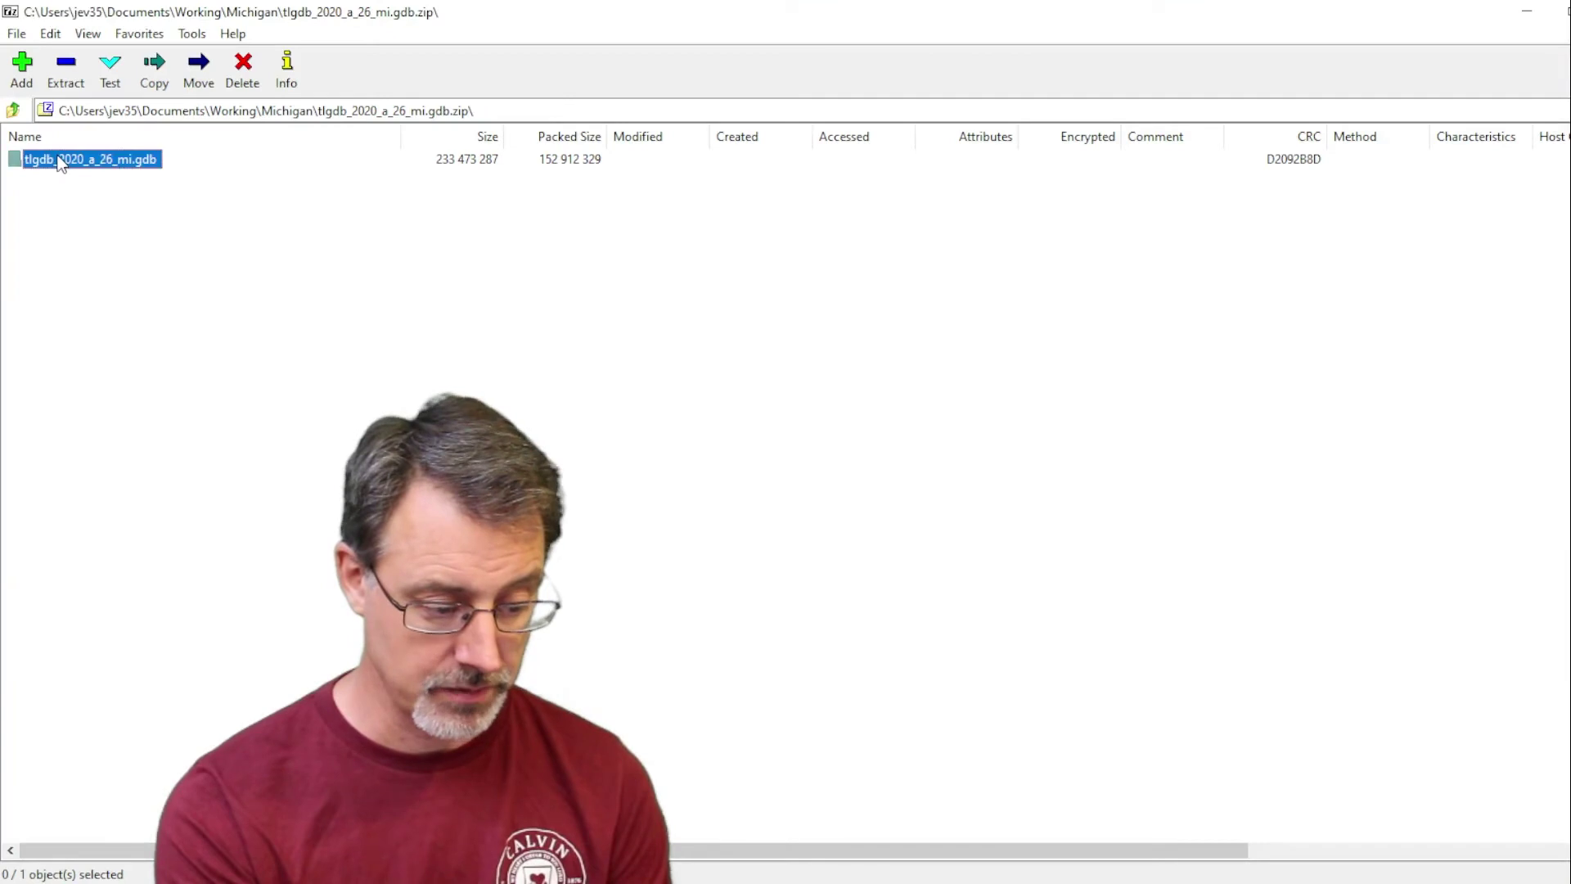
left_click(67, 90)
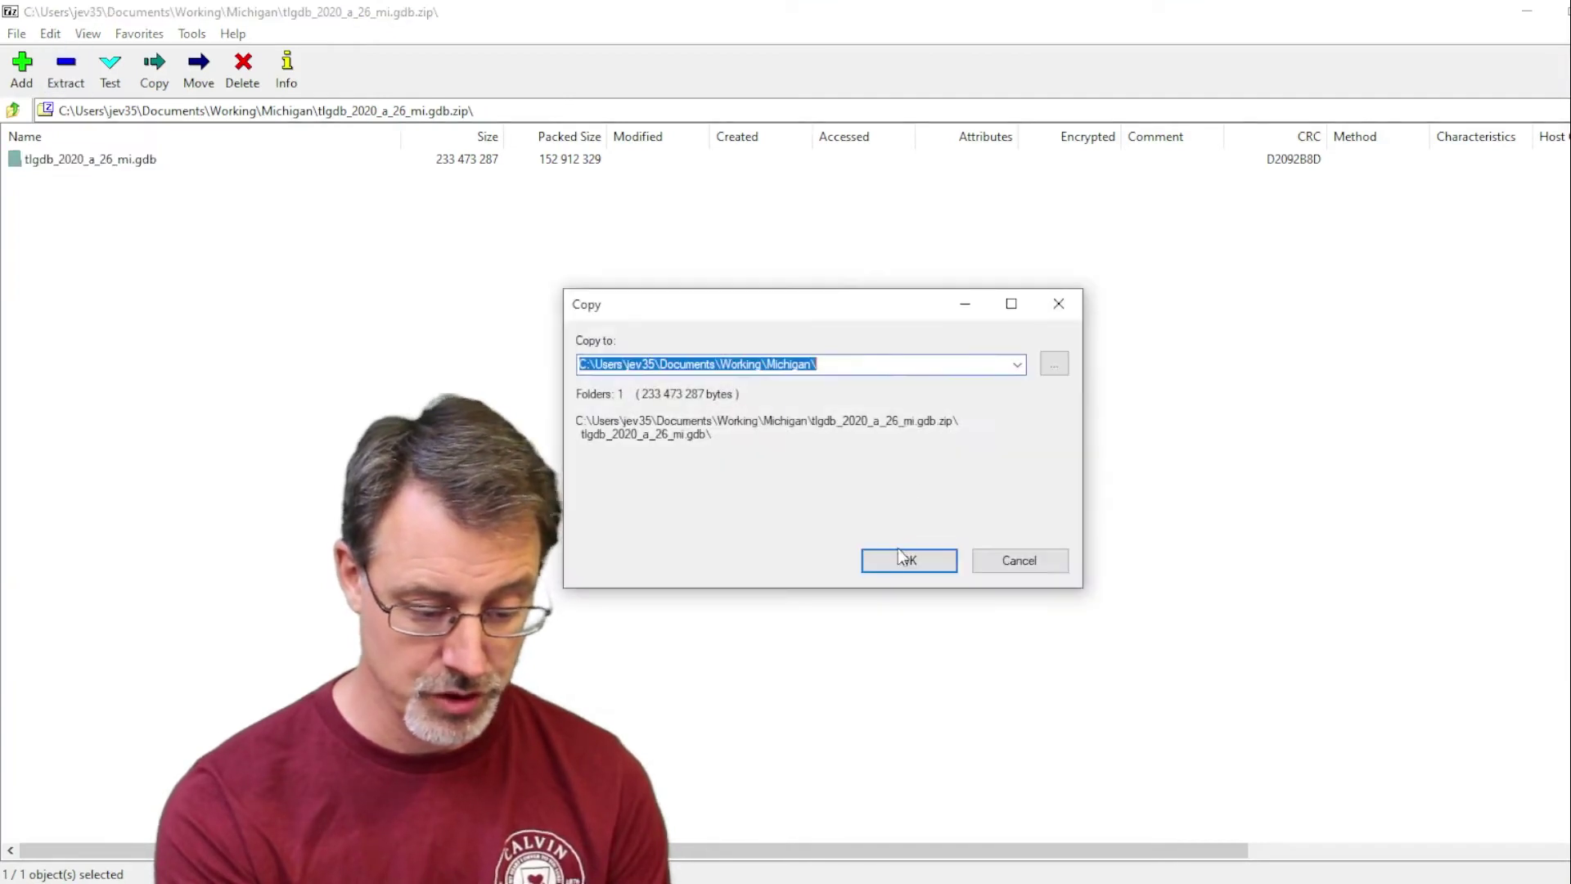
left_click(903, 559)
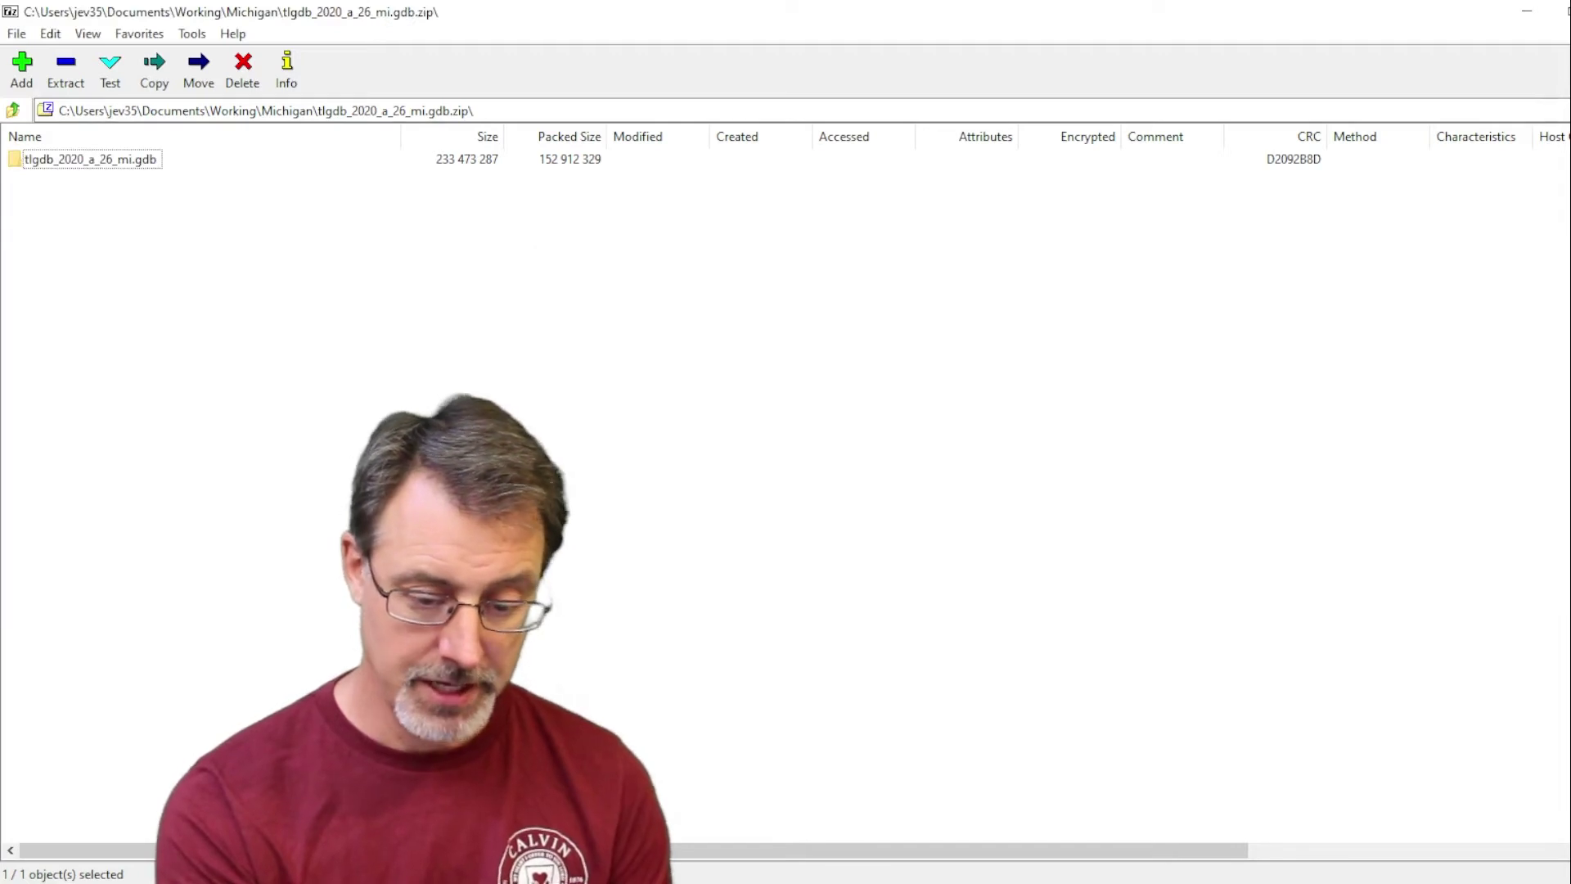
key("alt+F4")
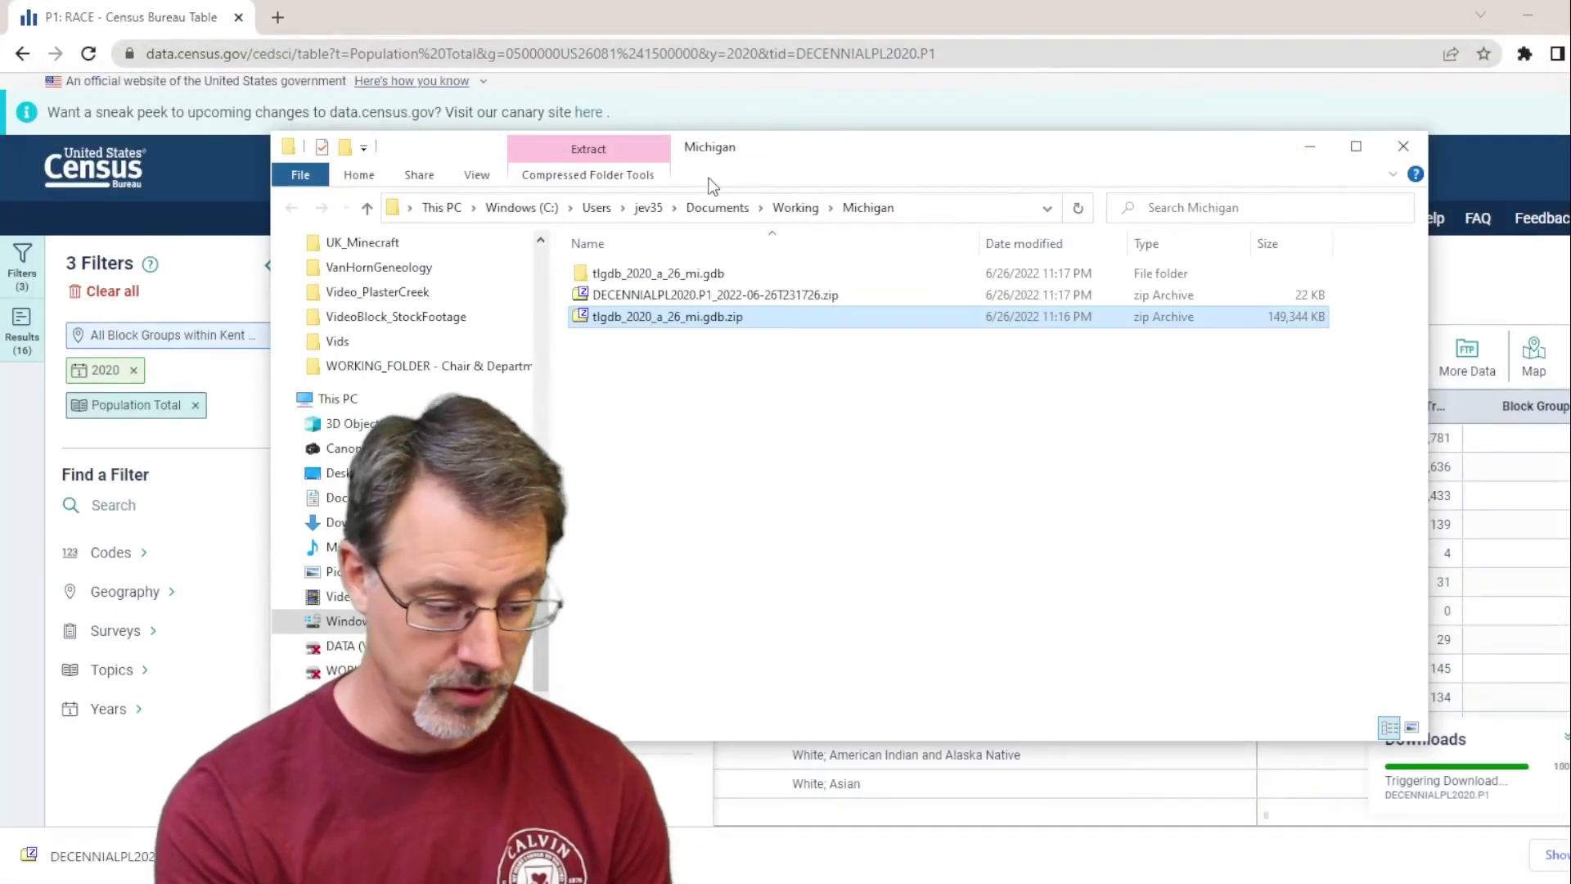
Extract all three files from the DECENNIALPL2020.P1 zip into the Michigan folder.
left_click(637, 297)
double_click(637, 297)
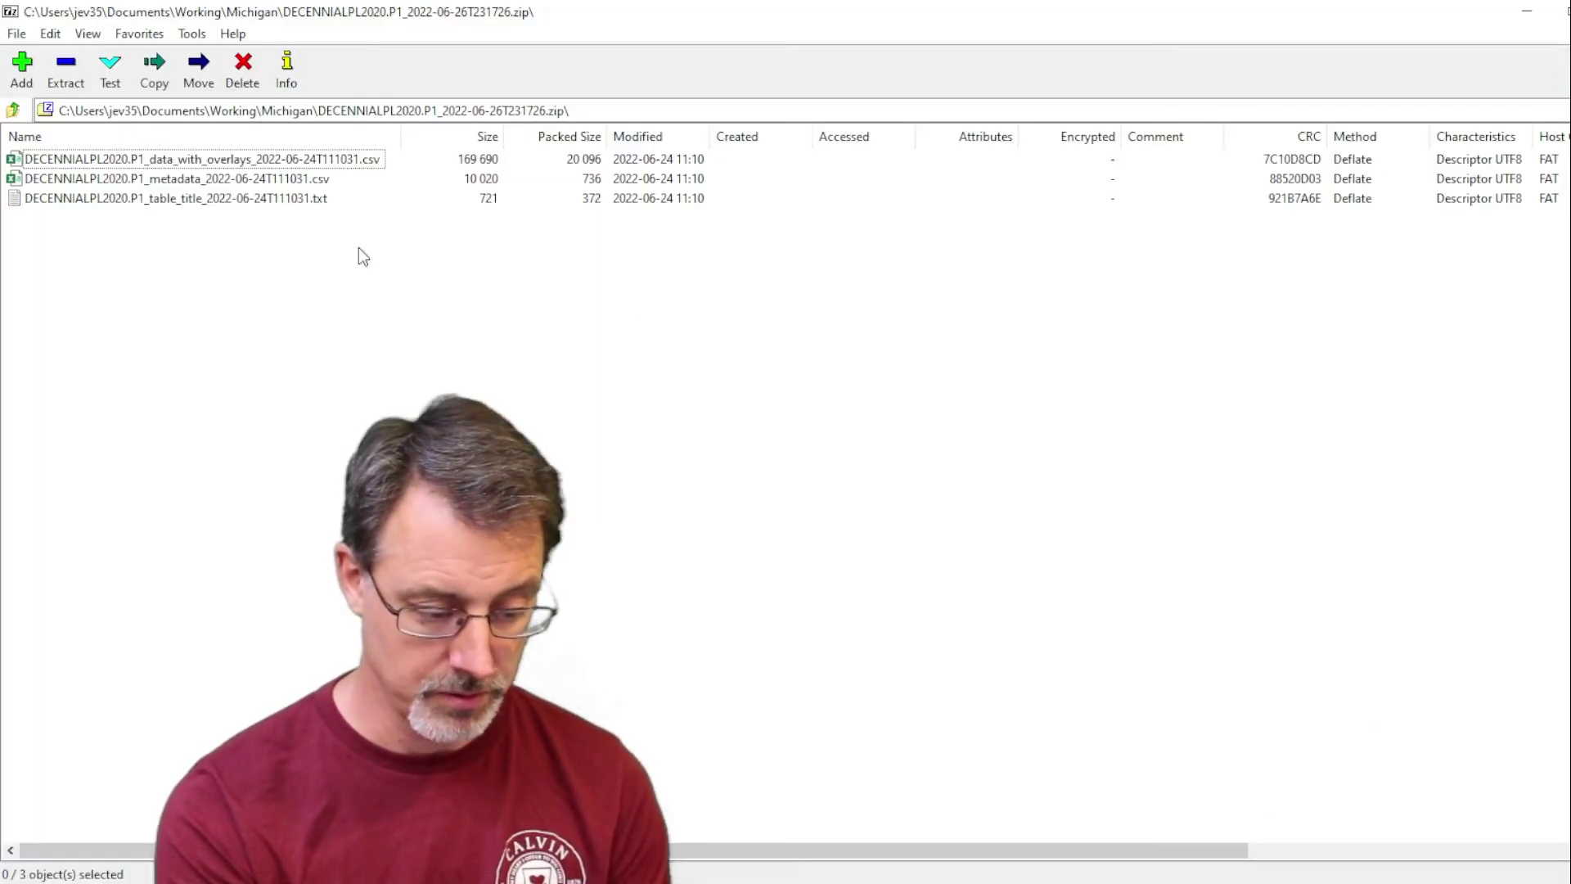
left_click(25, 163)
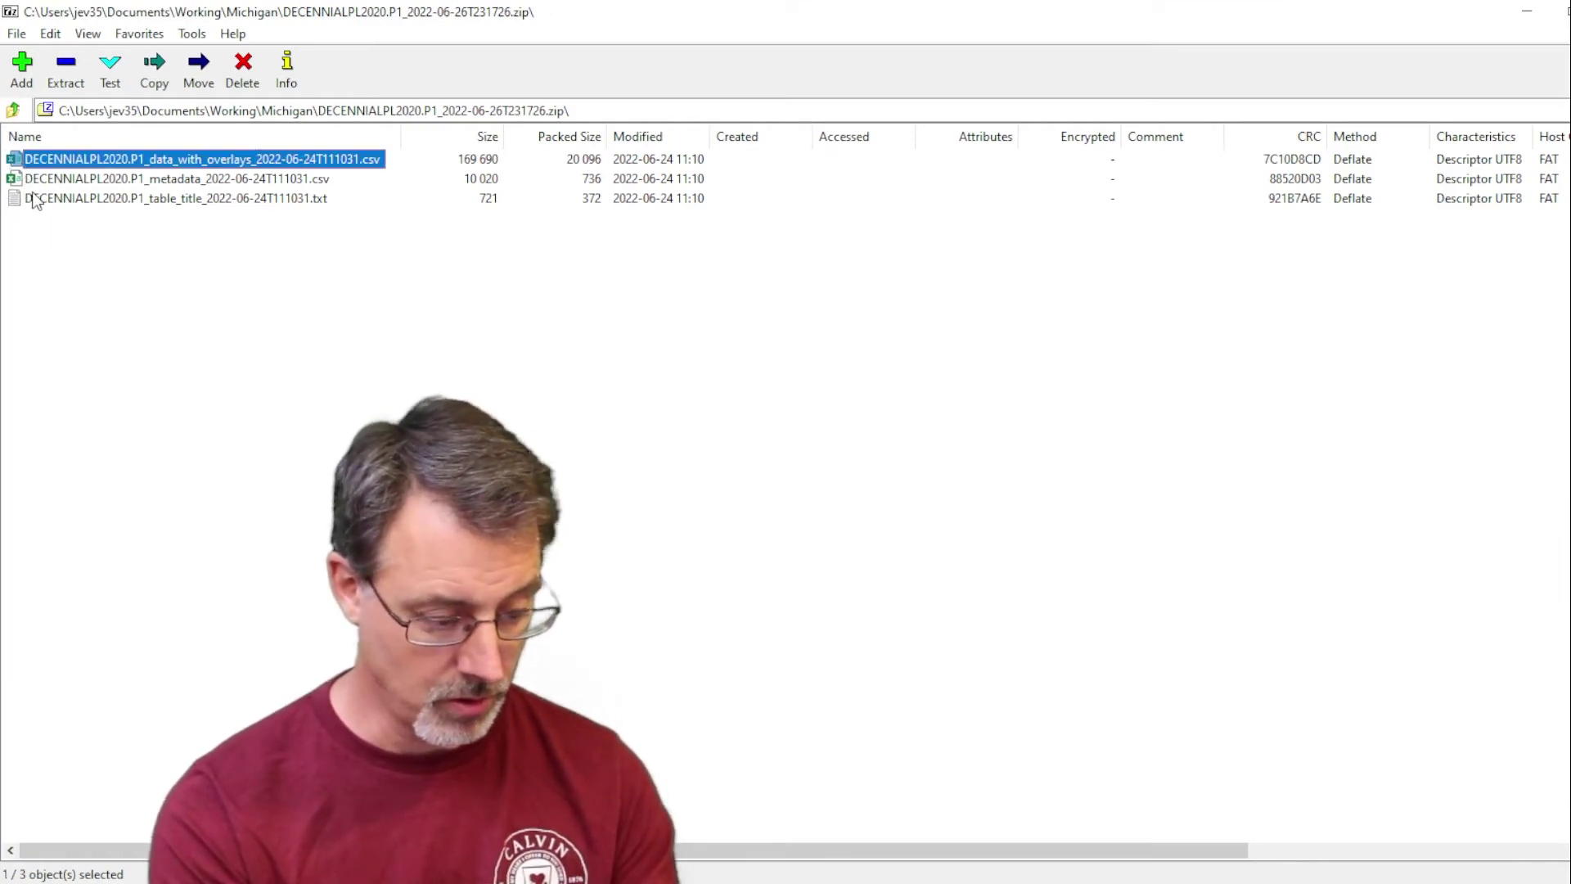
left_click(32, 200, "shift")
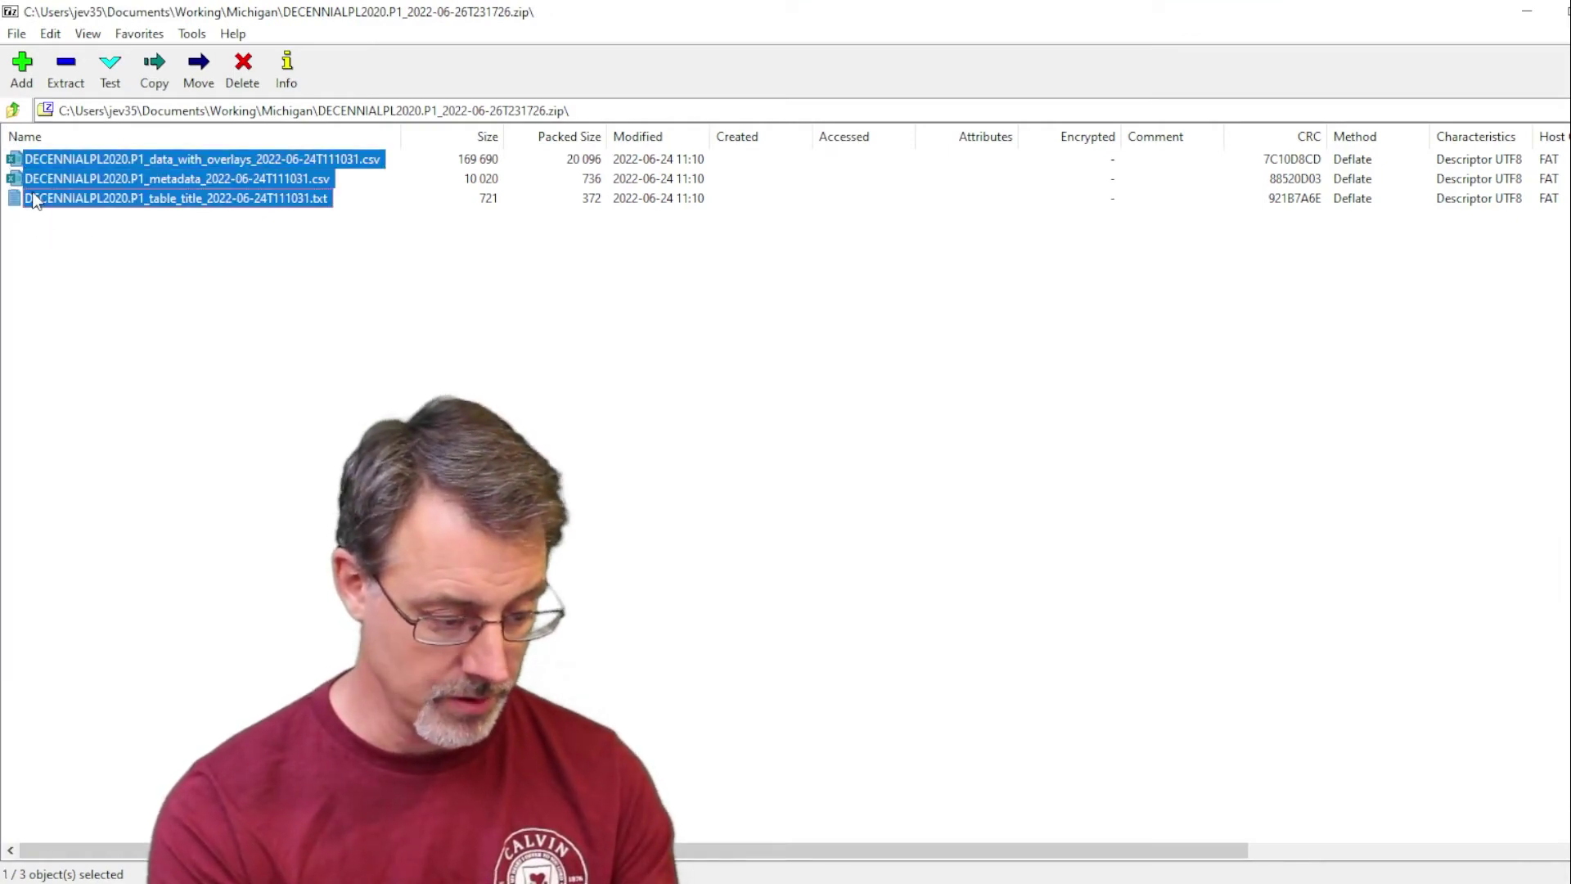
left_click(64, 84)
left_click(881, 567)
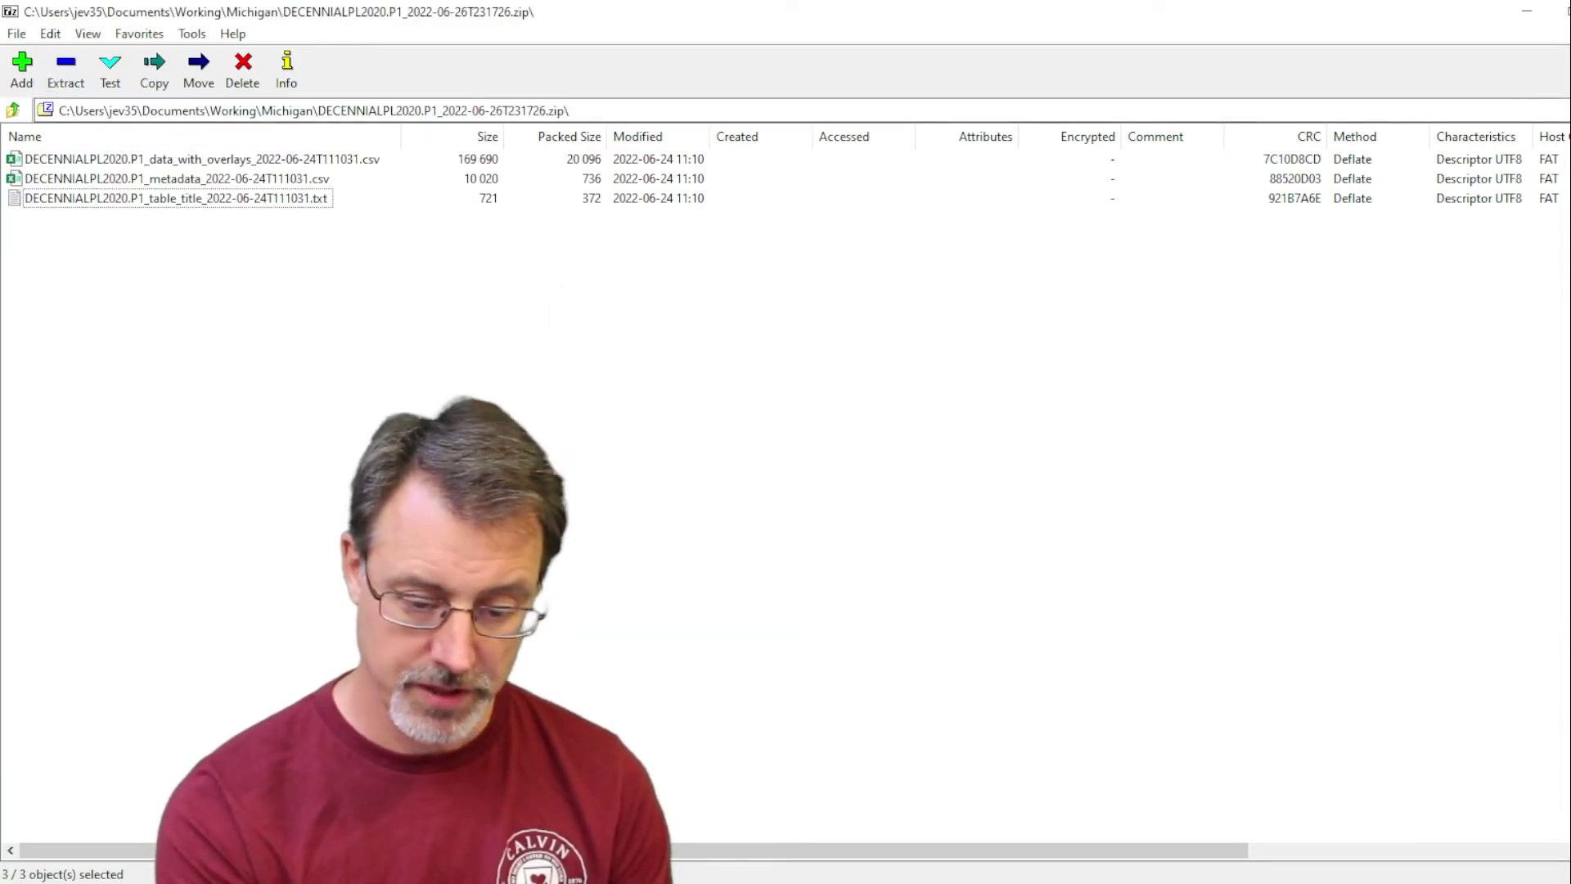
left_click(1564, 10)
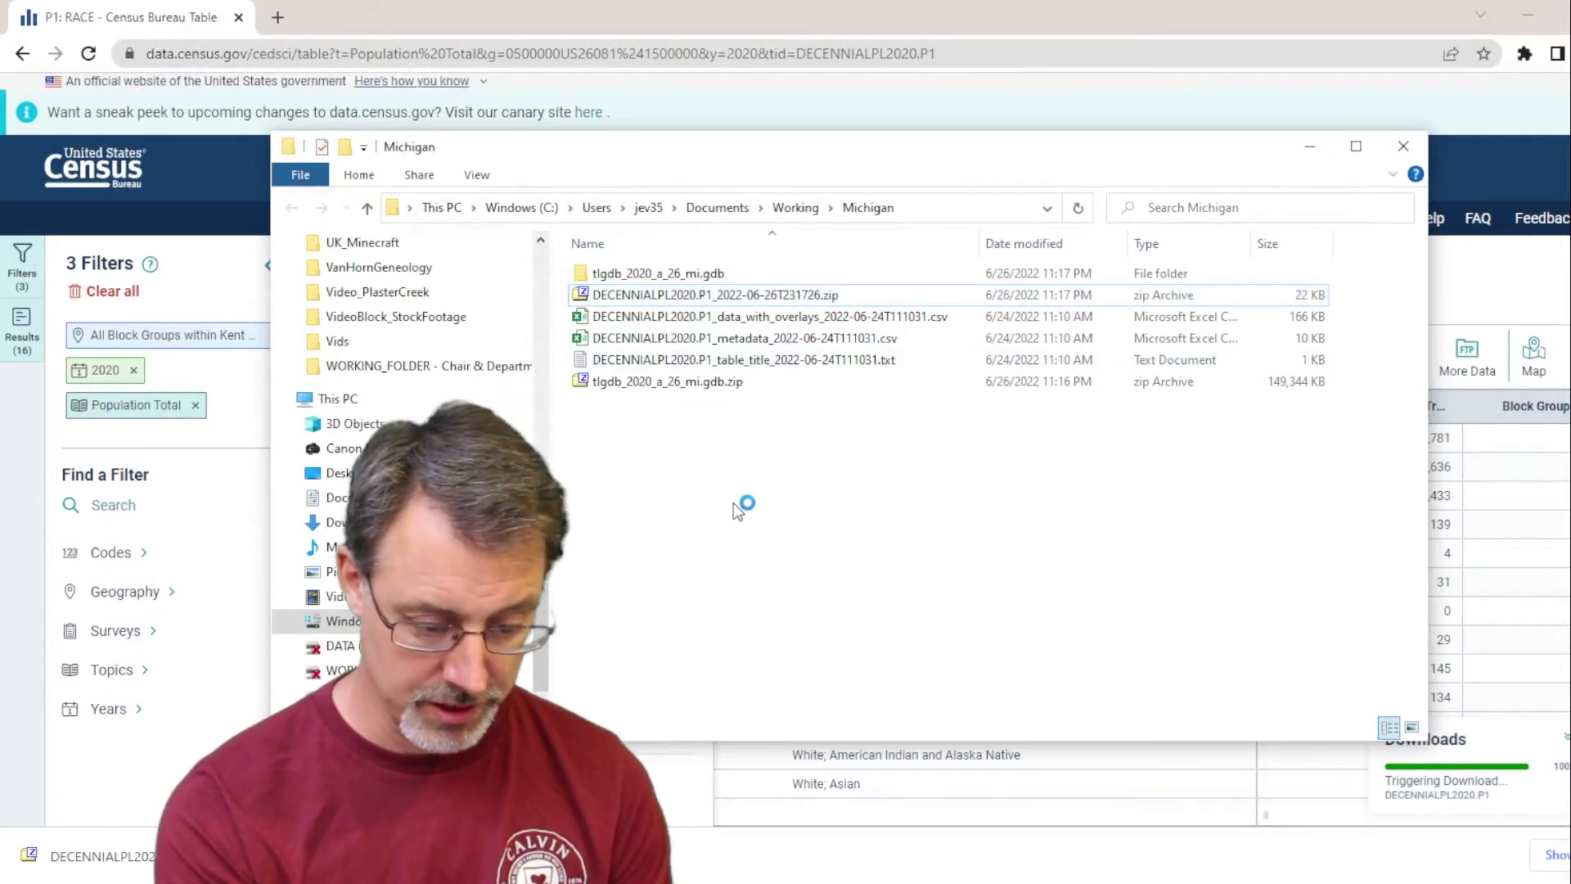
Open the P1 data_with_overlays CSV in Excel, widen column A, and inspect the GEO_ID in rows 2–3.
double_click(687, 319)
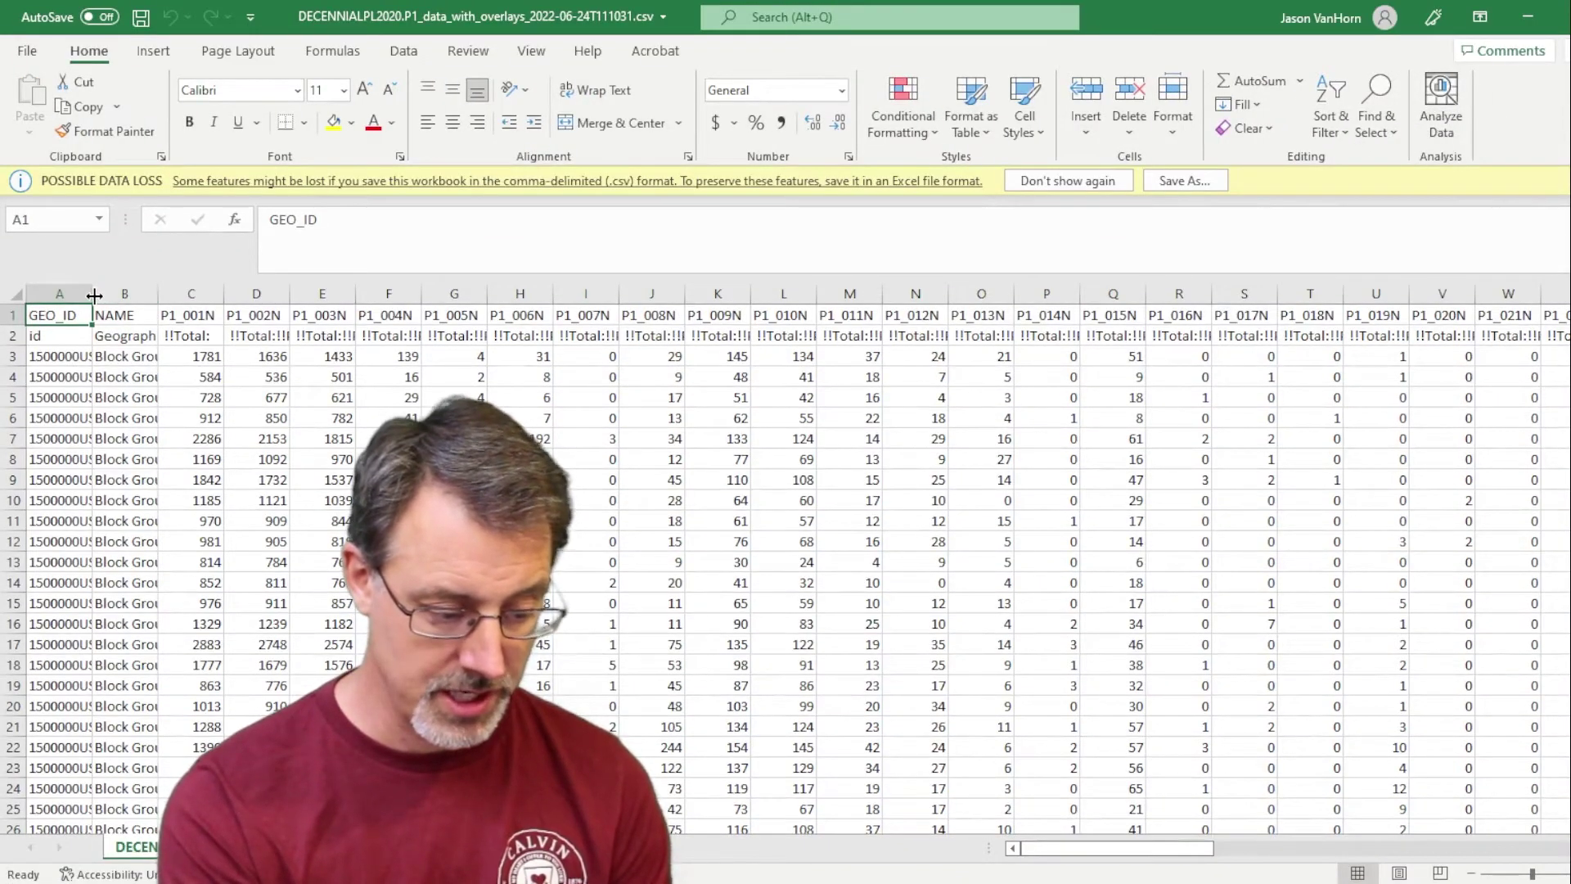
left_click_drag(92, 294, 250, 293)
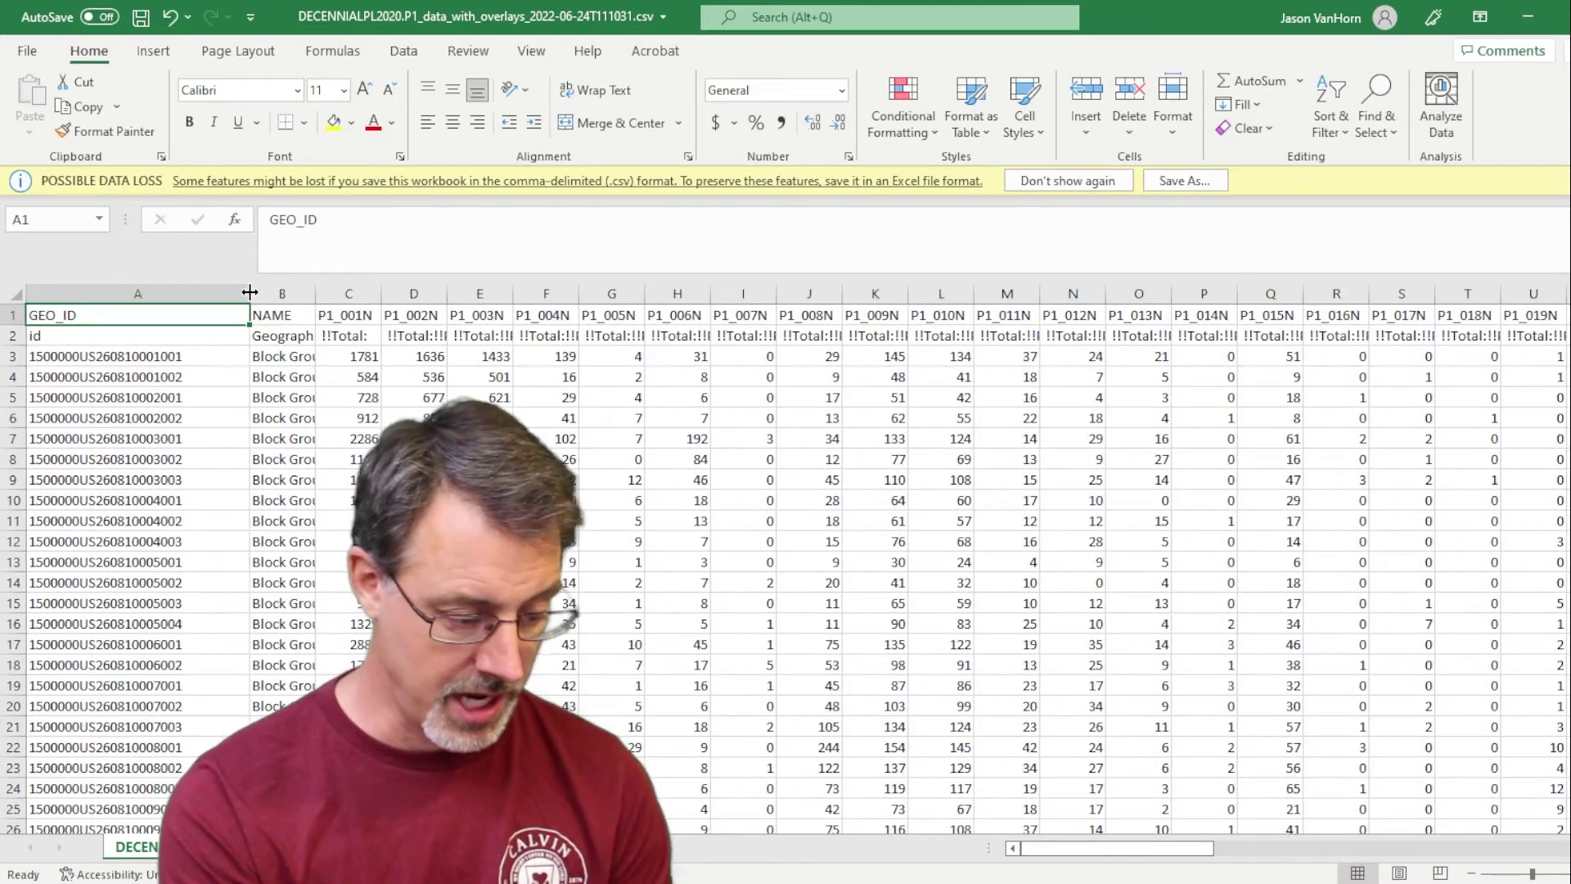
left_click(10, 335)
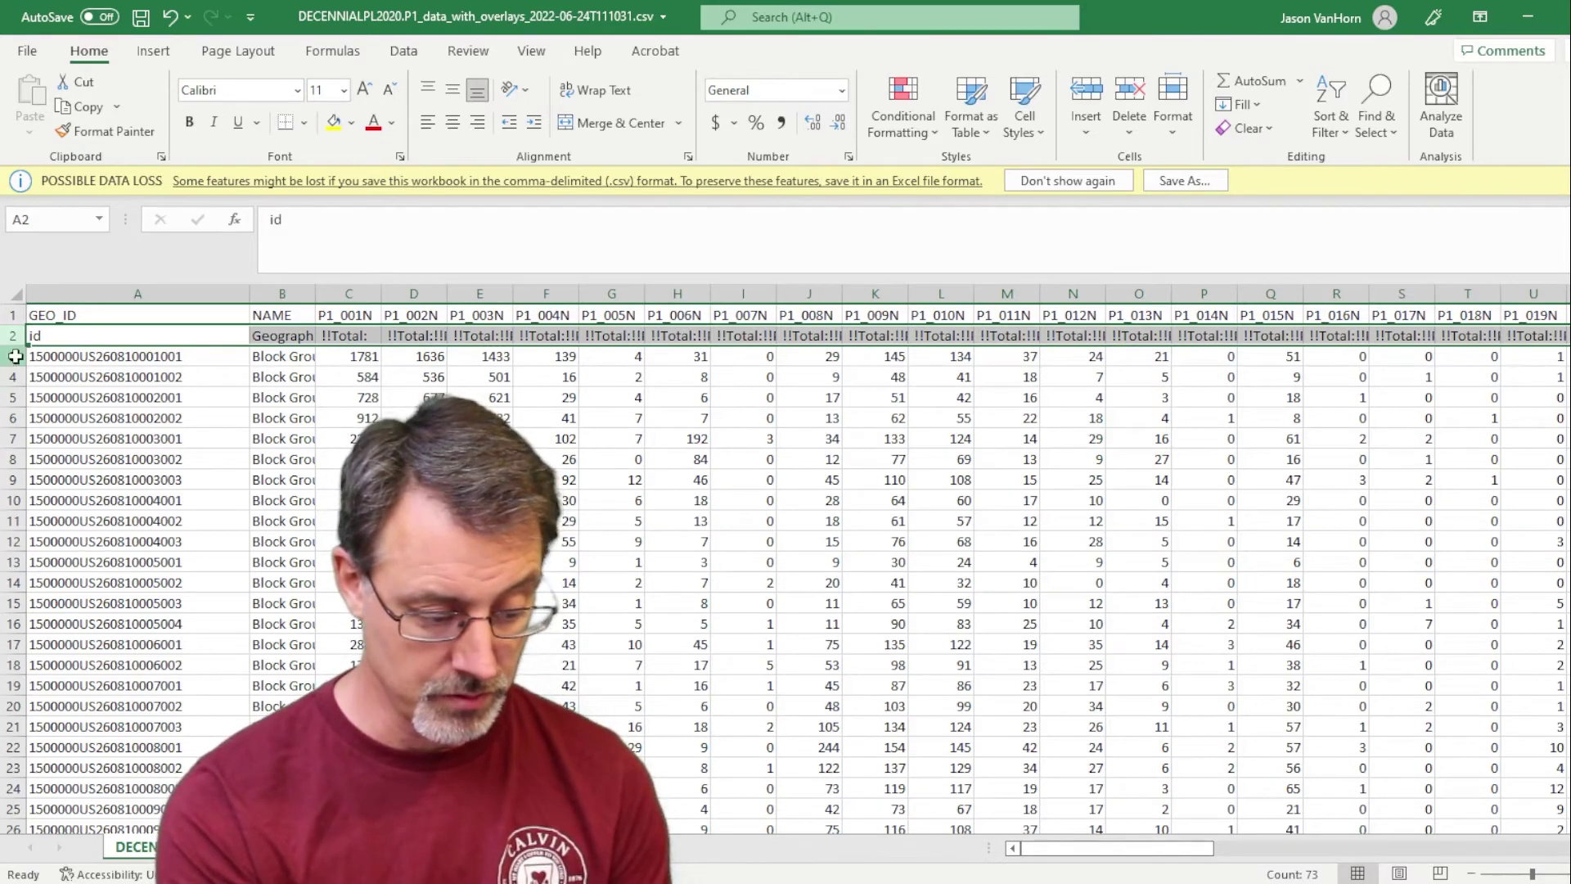
left_click(15, 356)
left_click(90, 356)
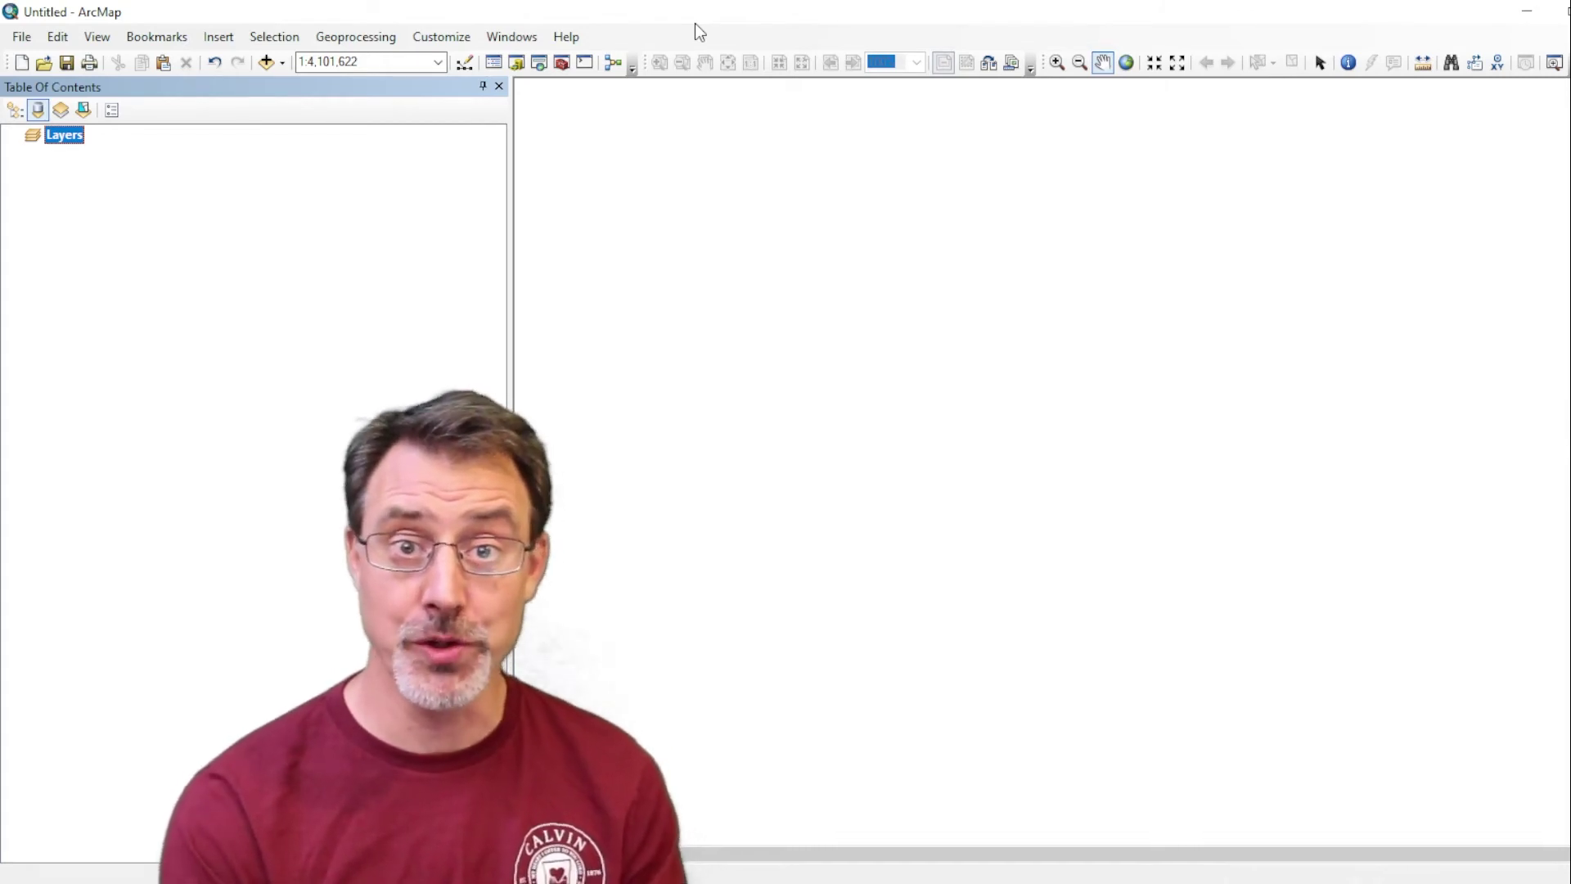
Add the Block_Group feature class to the map, open its attribute table, and widen the GEOID column.
left_click(265, 64)
left_click(618, 348)
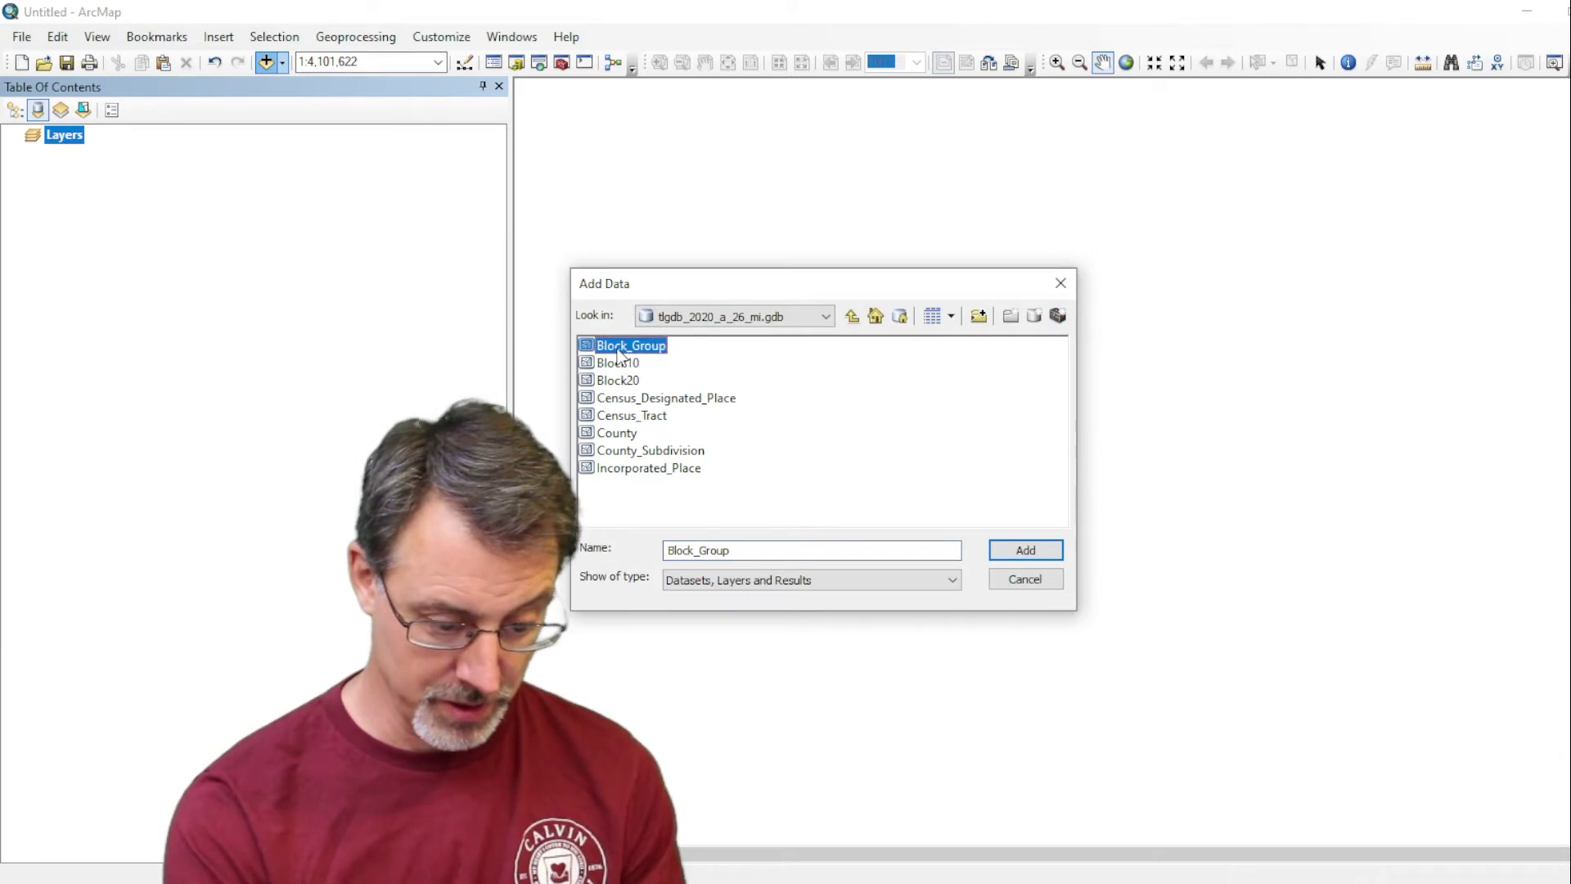
left_click(1022, 550)
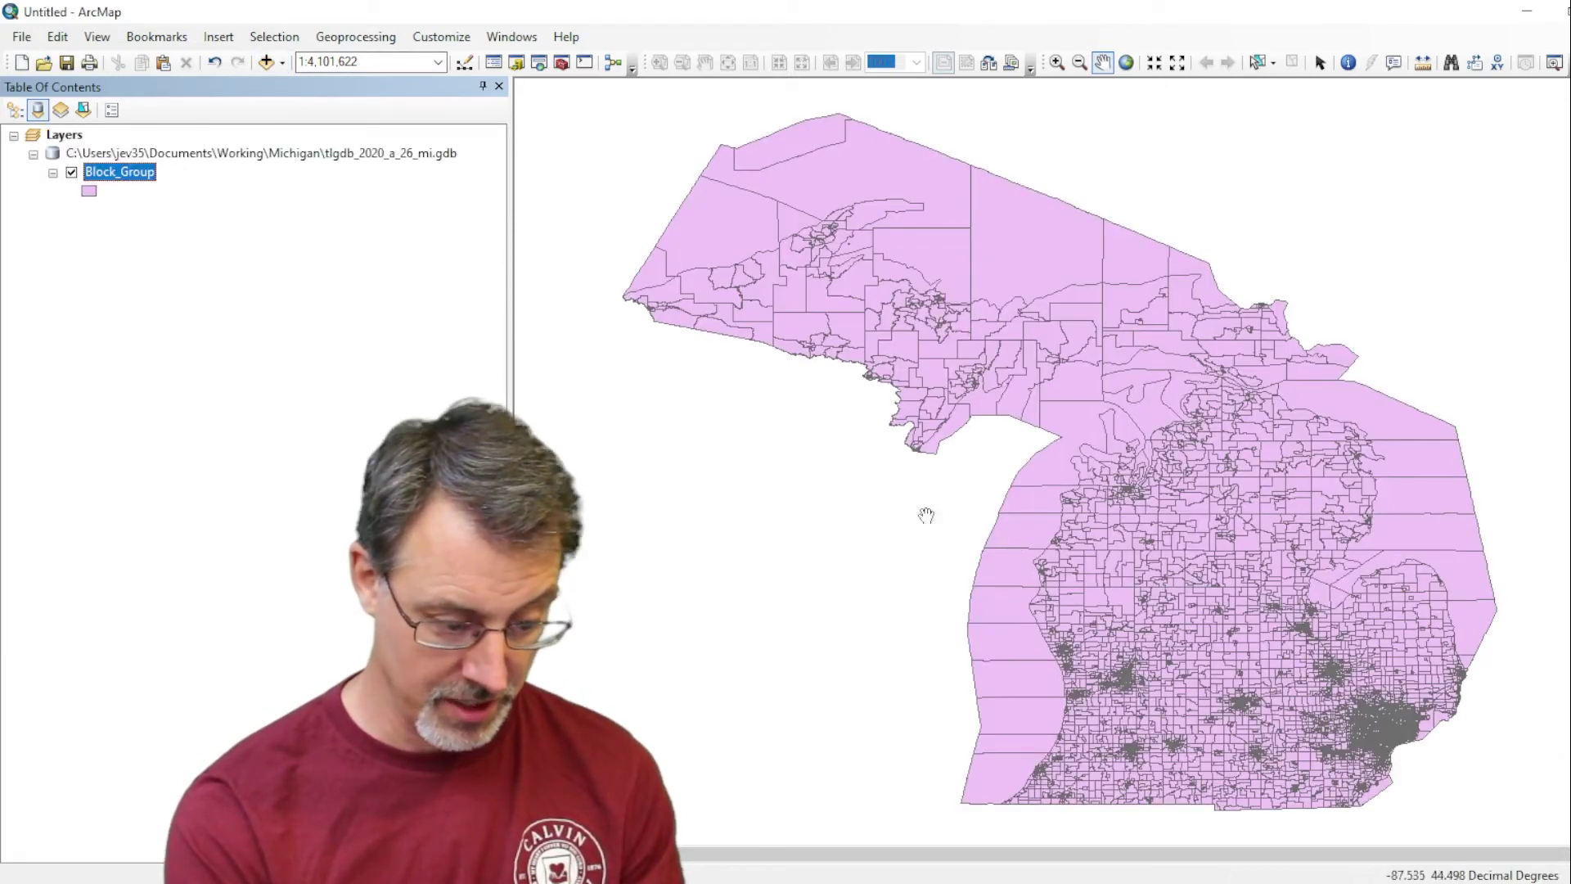
right_click(121, 175)
left_click(145, 234)
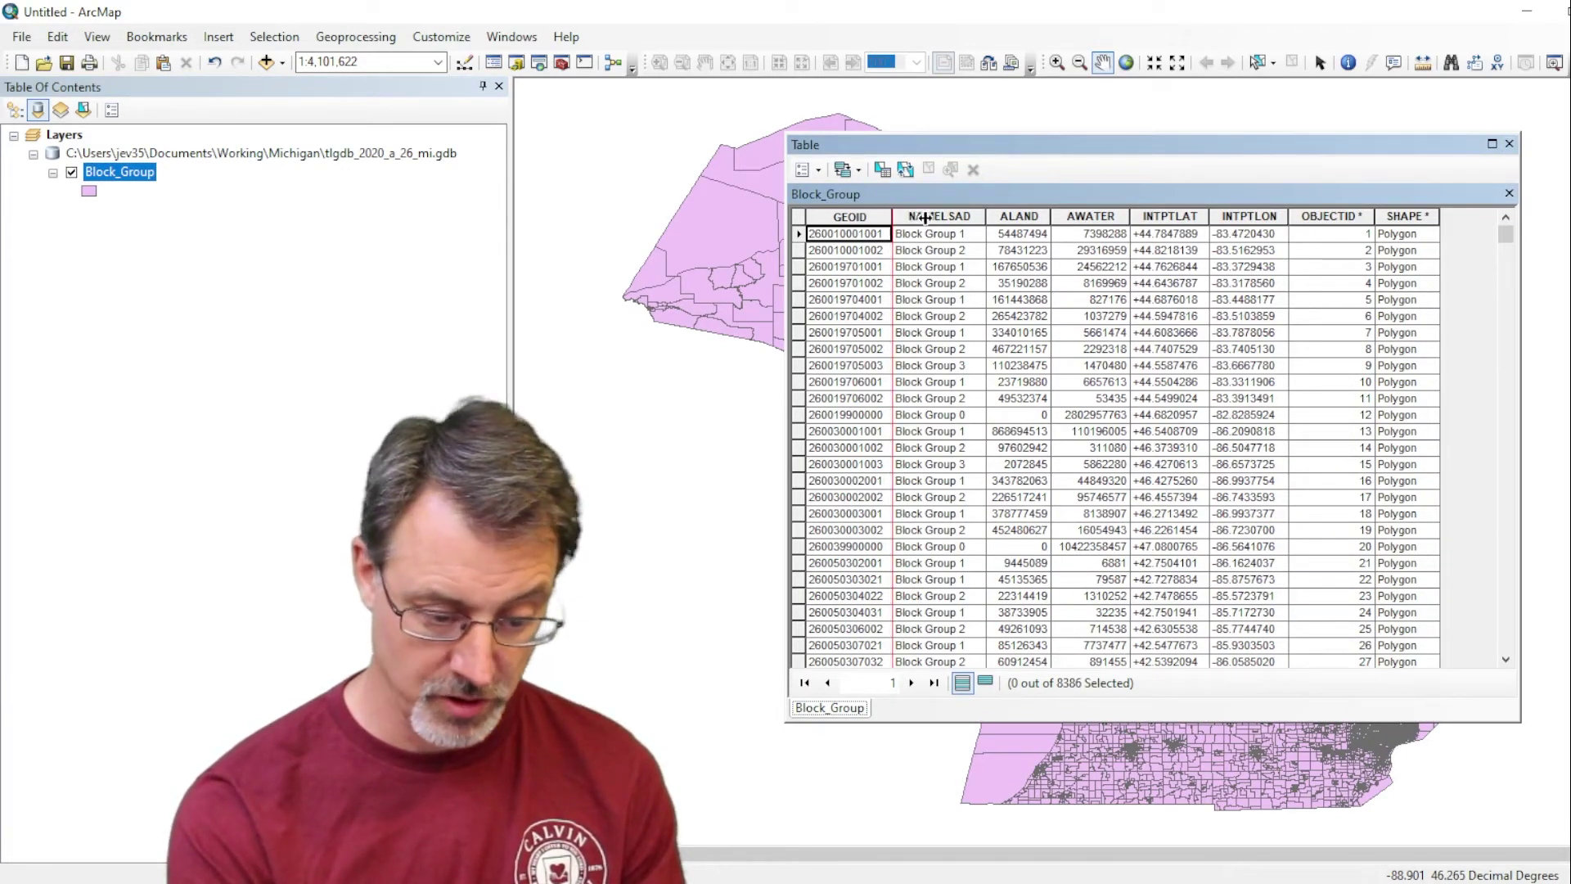
left_click_drag(924, 218, 942, 217)
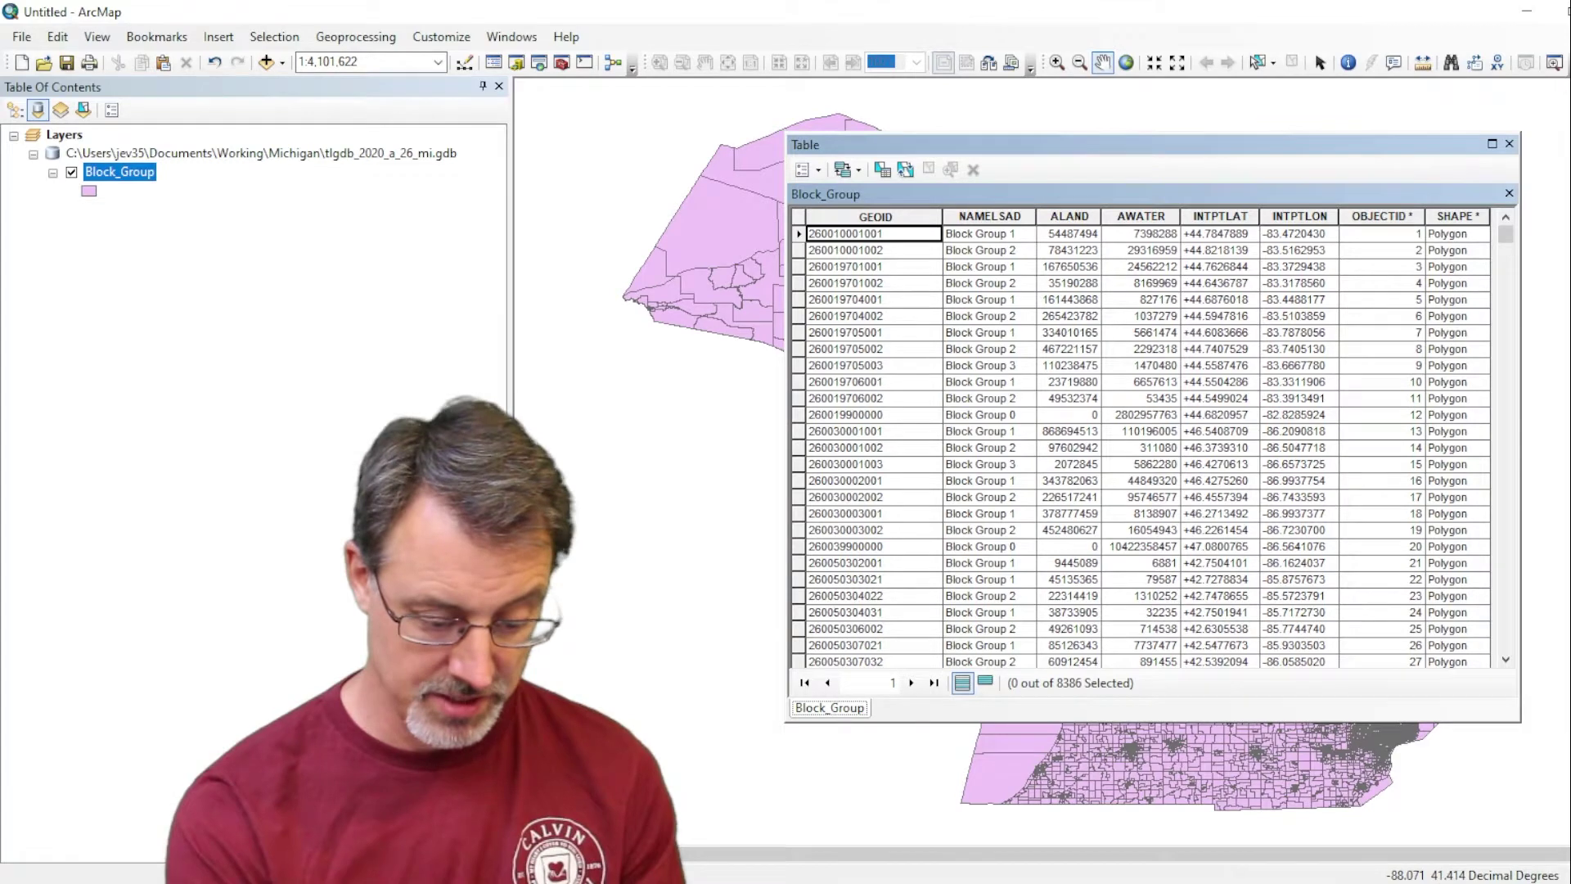
key("alt+Tab")
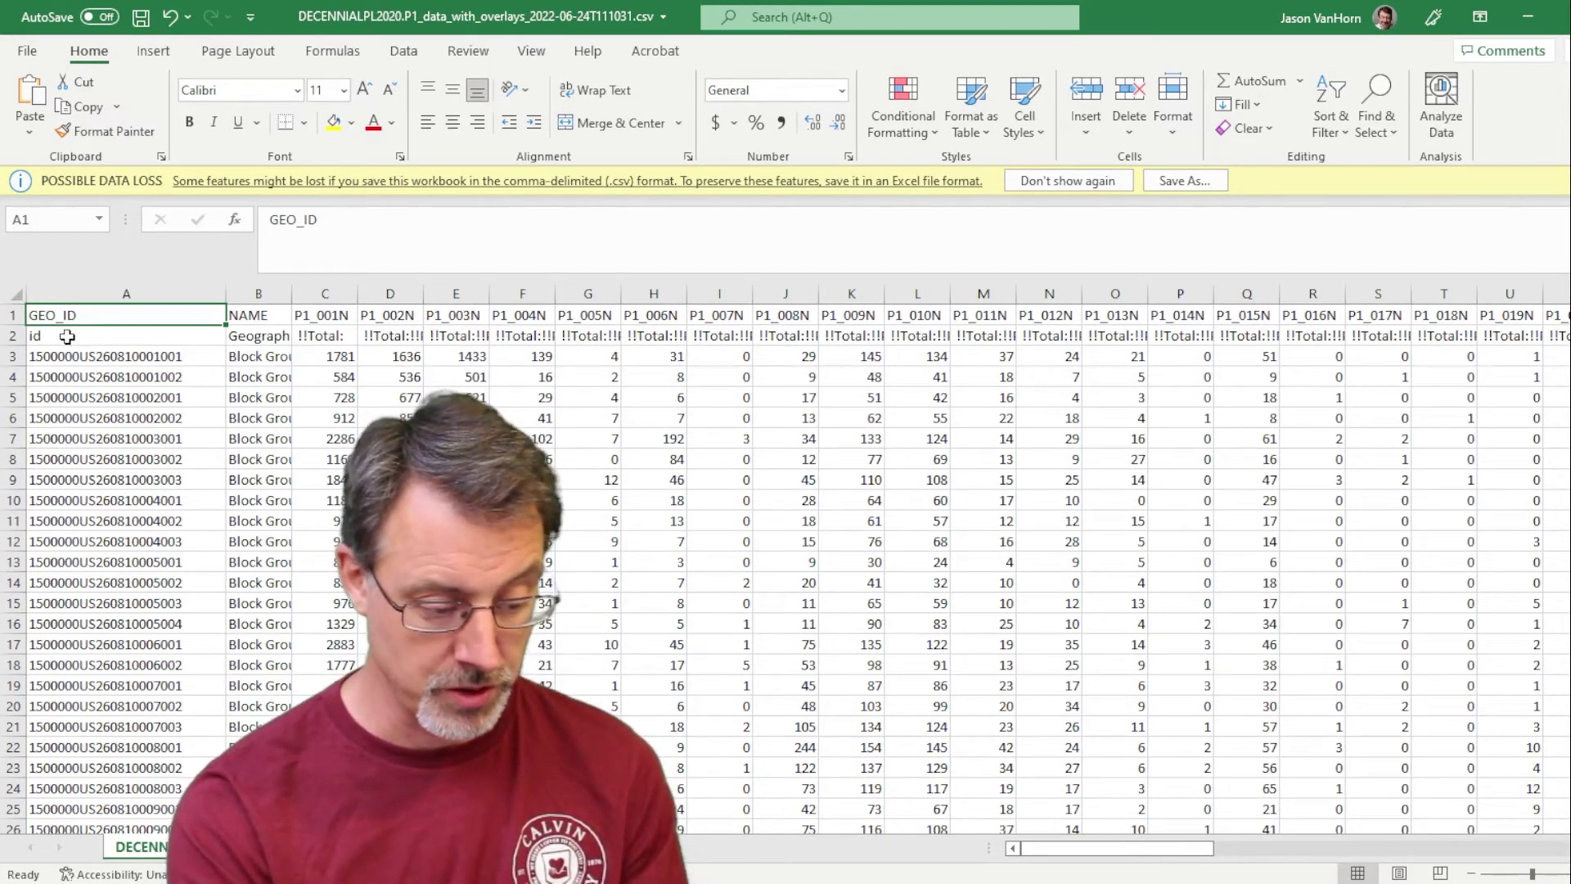
key("alt+Tab")
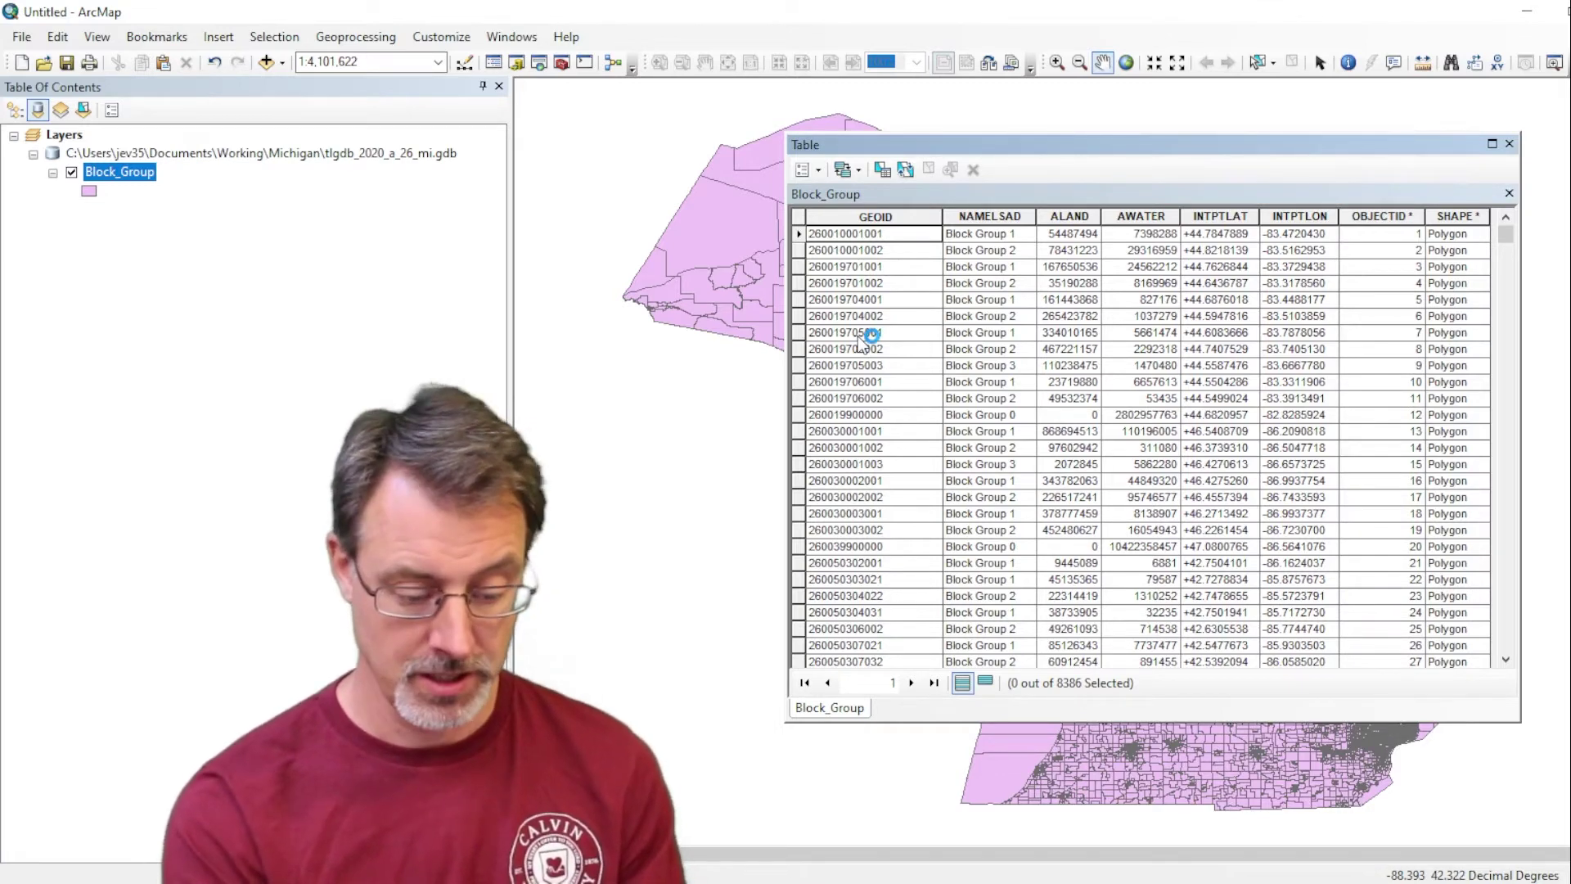
key("alt+Tab")
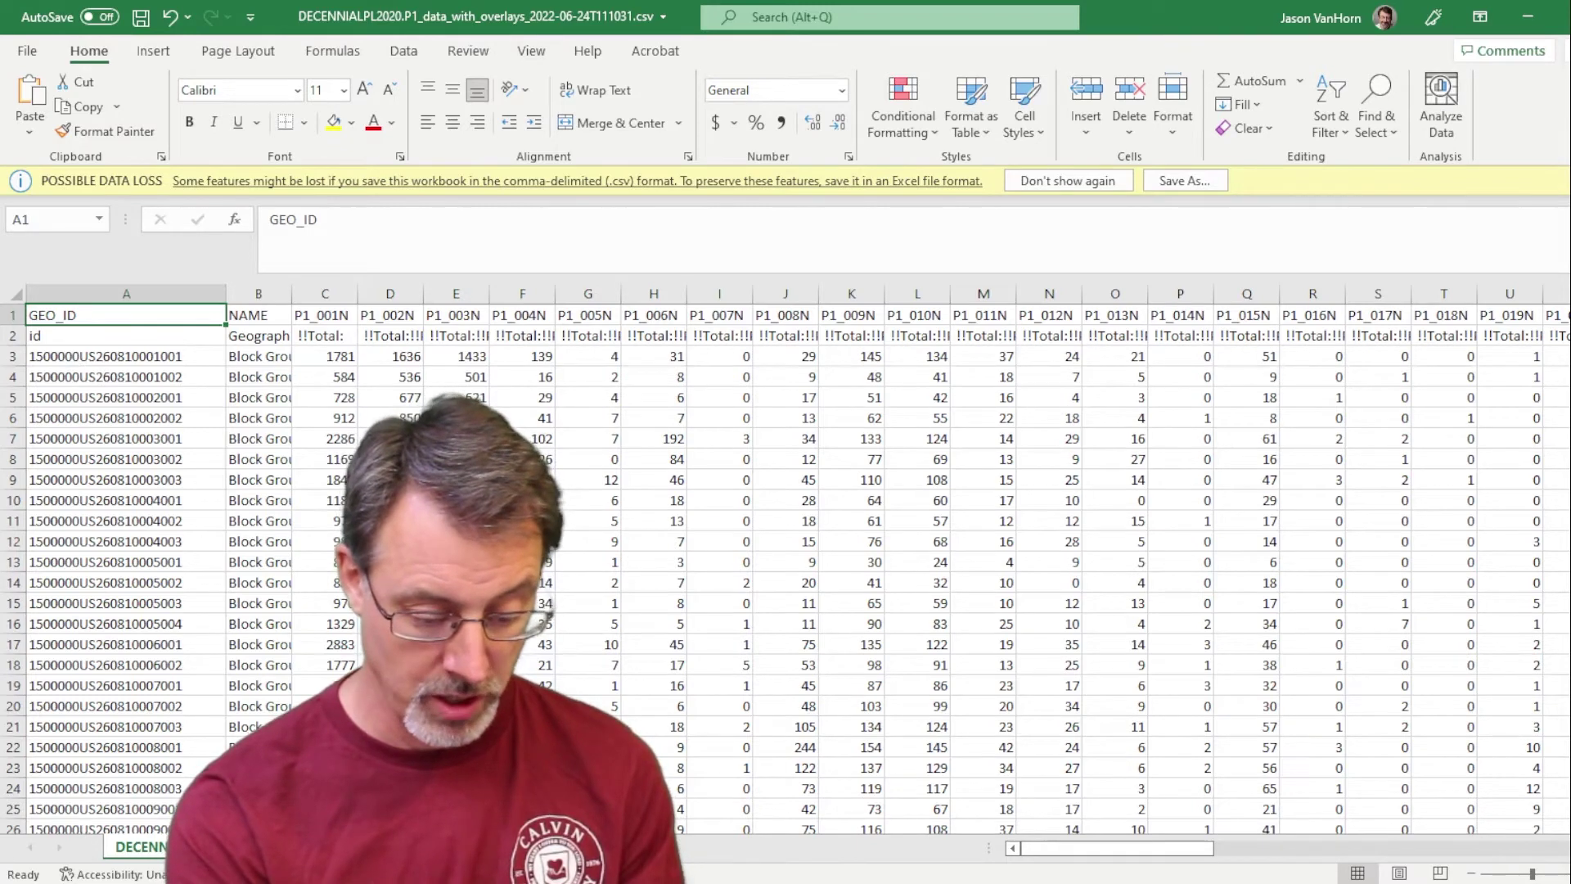
key("alt+Tab")
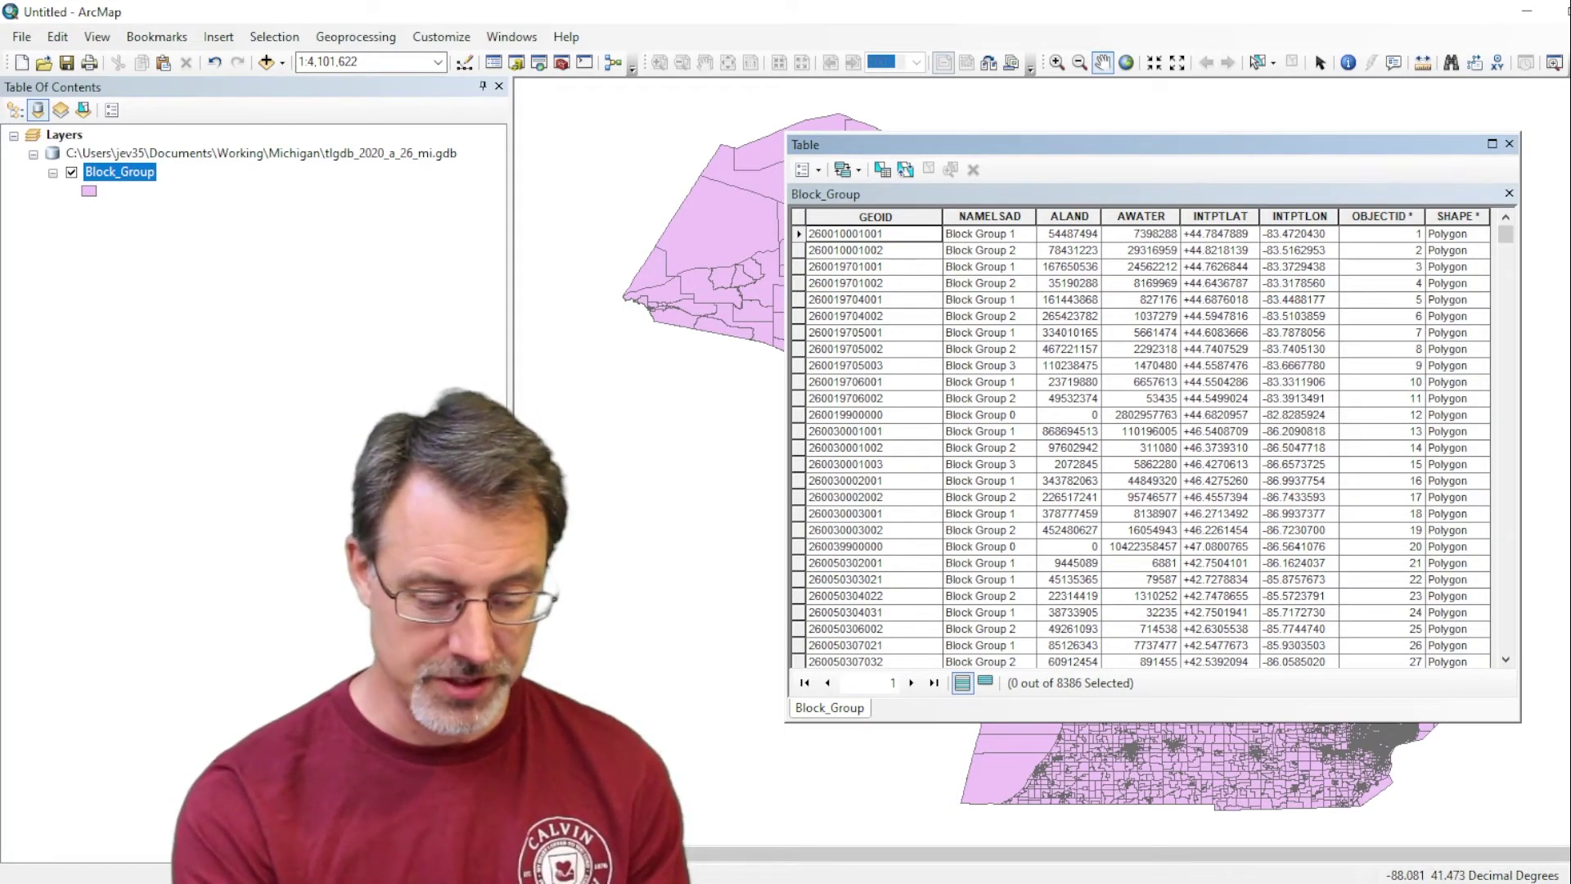
mouse_move(882, 883)
left_click(882, 822)
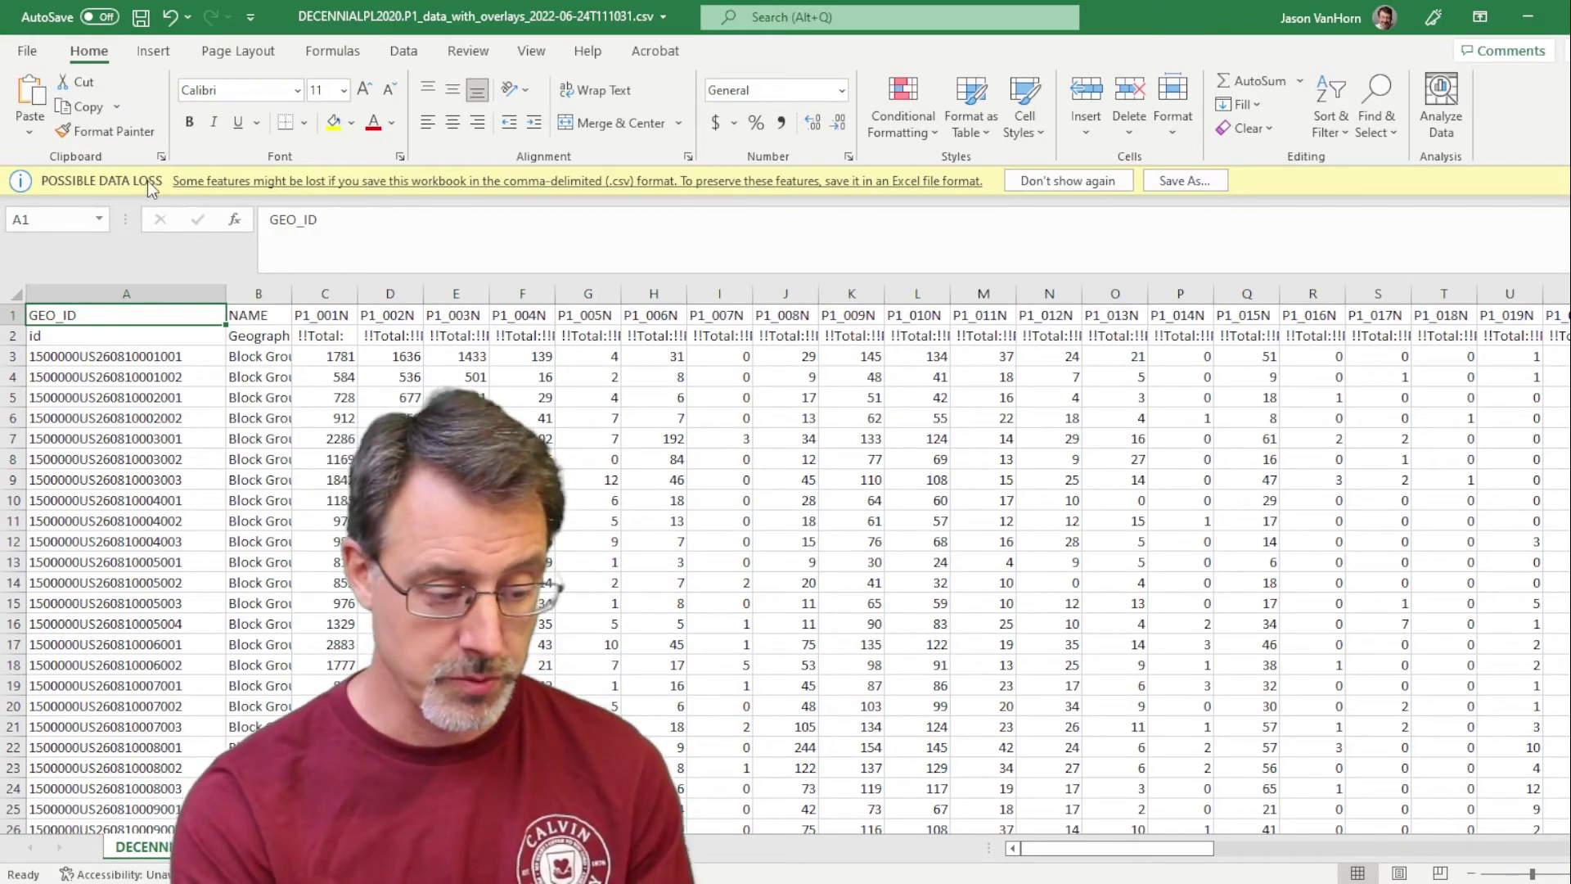
Use Save As to store the P1 data CSV as an Excel Workbook (*.xlsx).
left_click(29, 54)
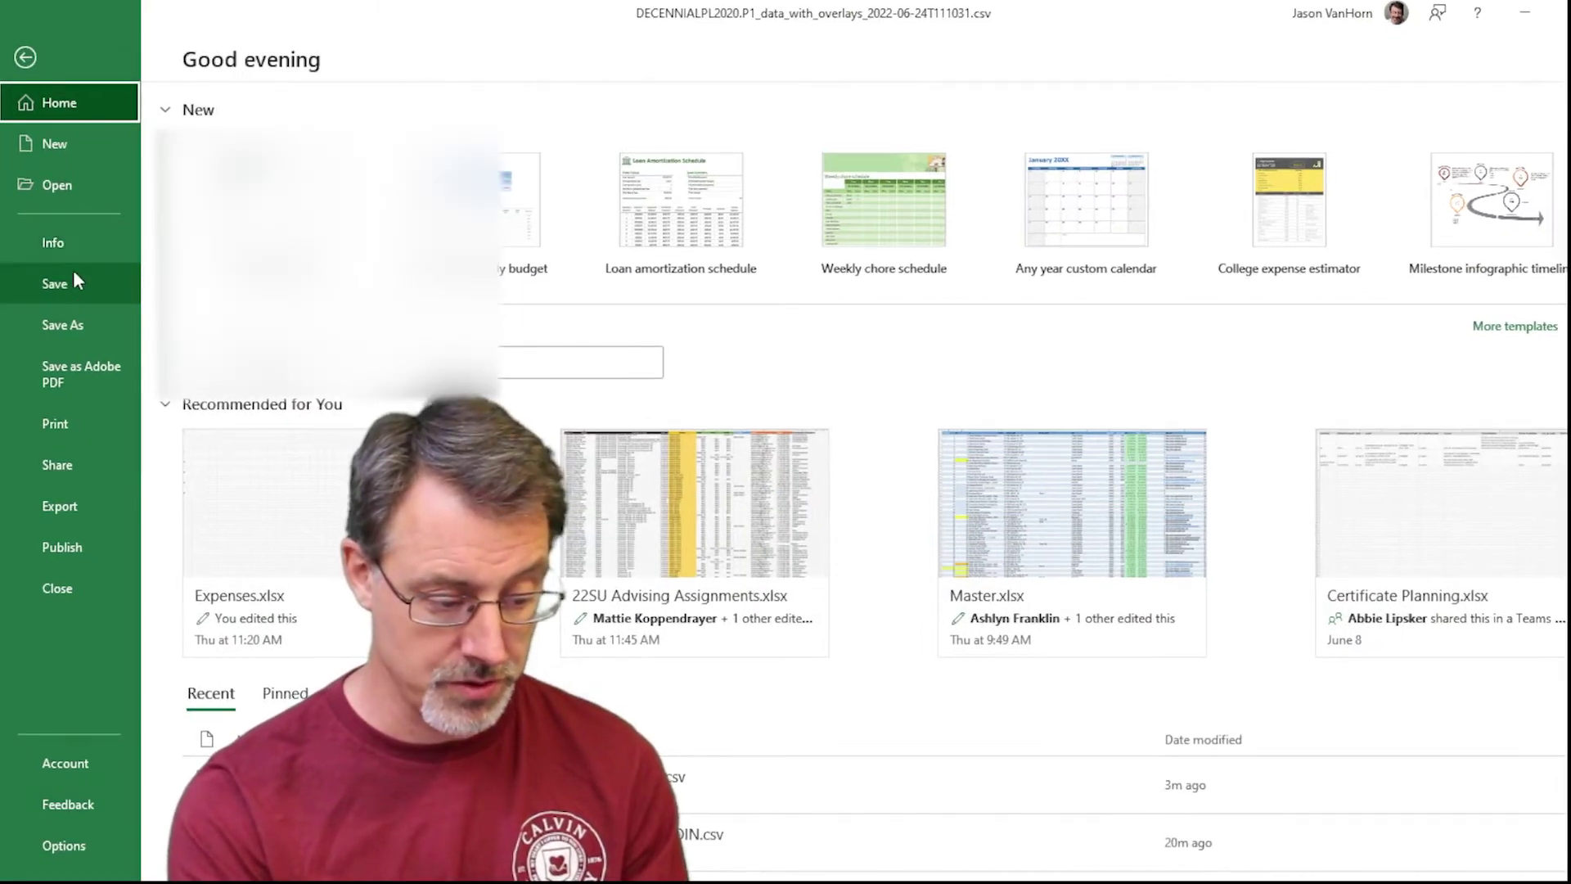
left_click(72, 325)
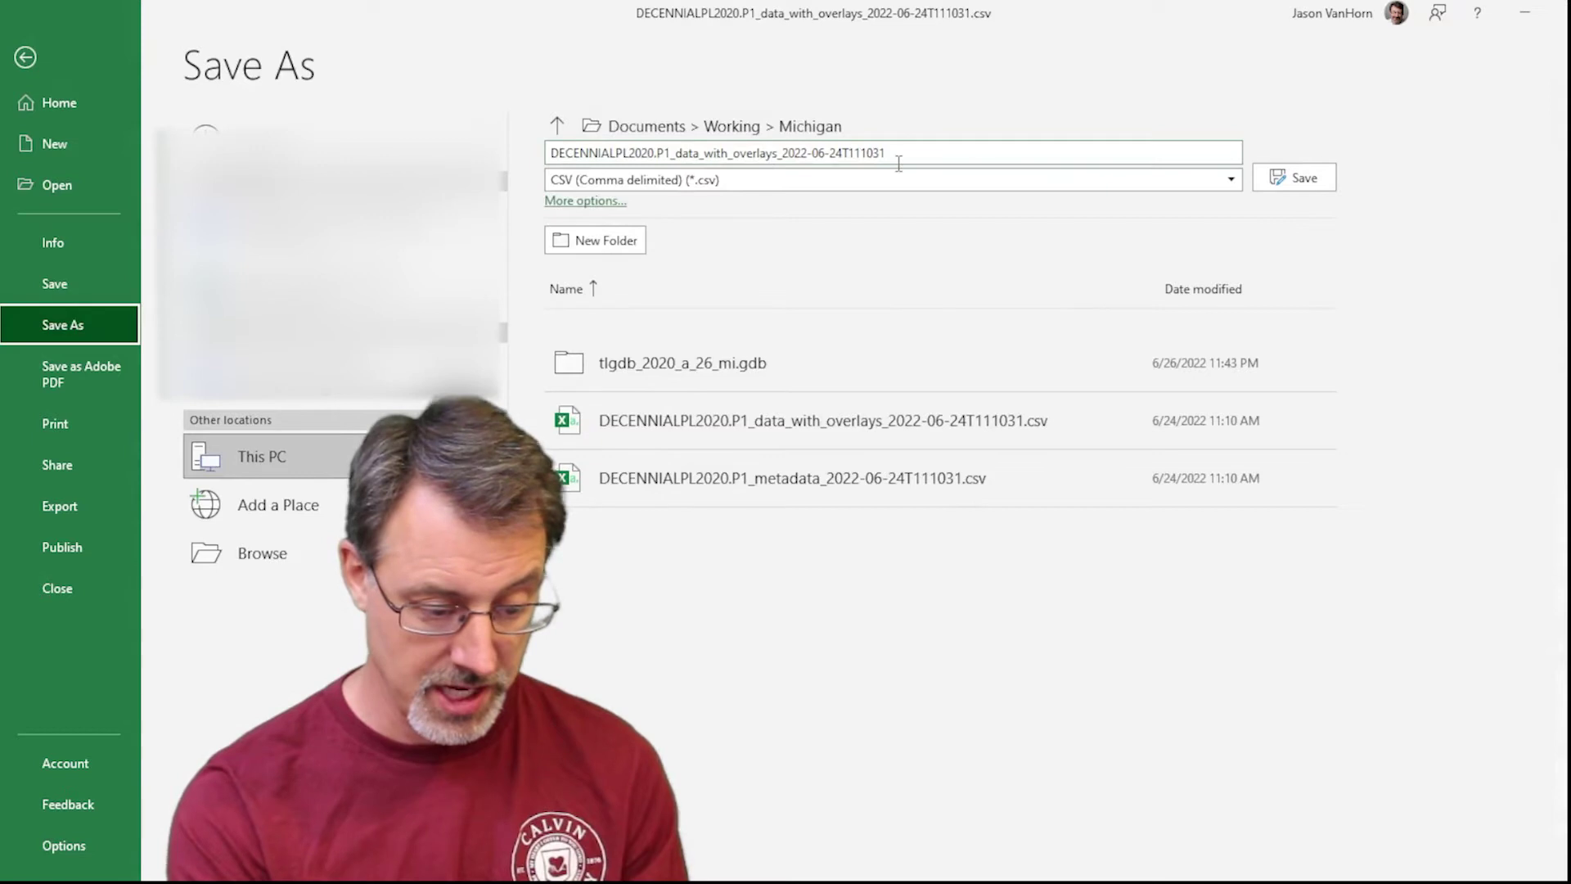
left_click(1229, 182)
key("Escape")
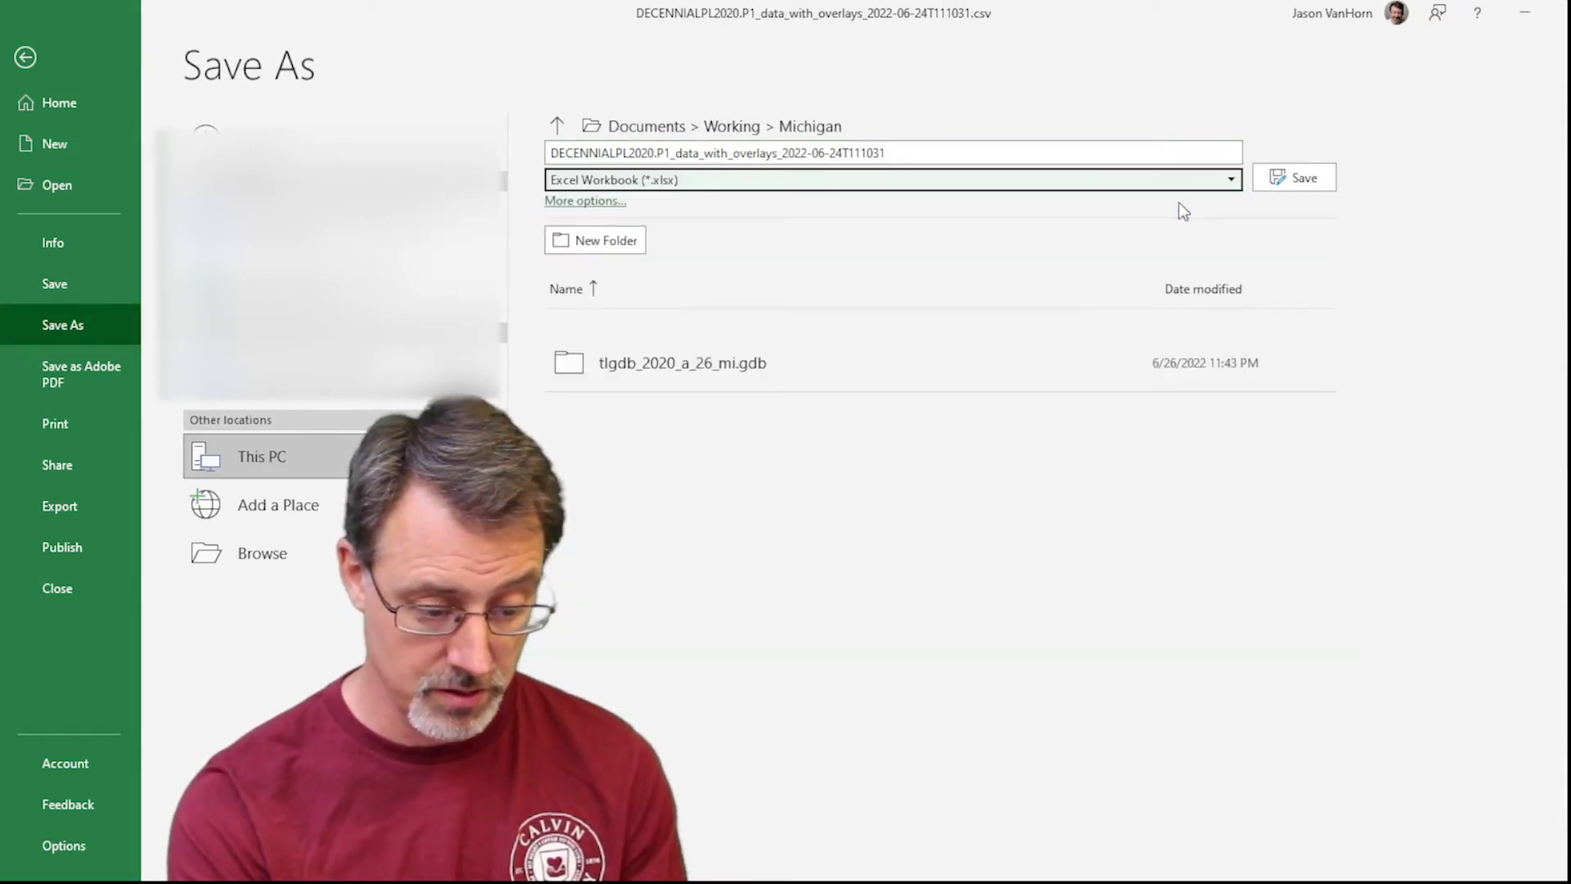
left_click(1299, 178)
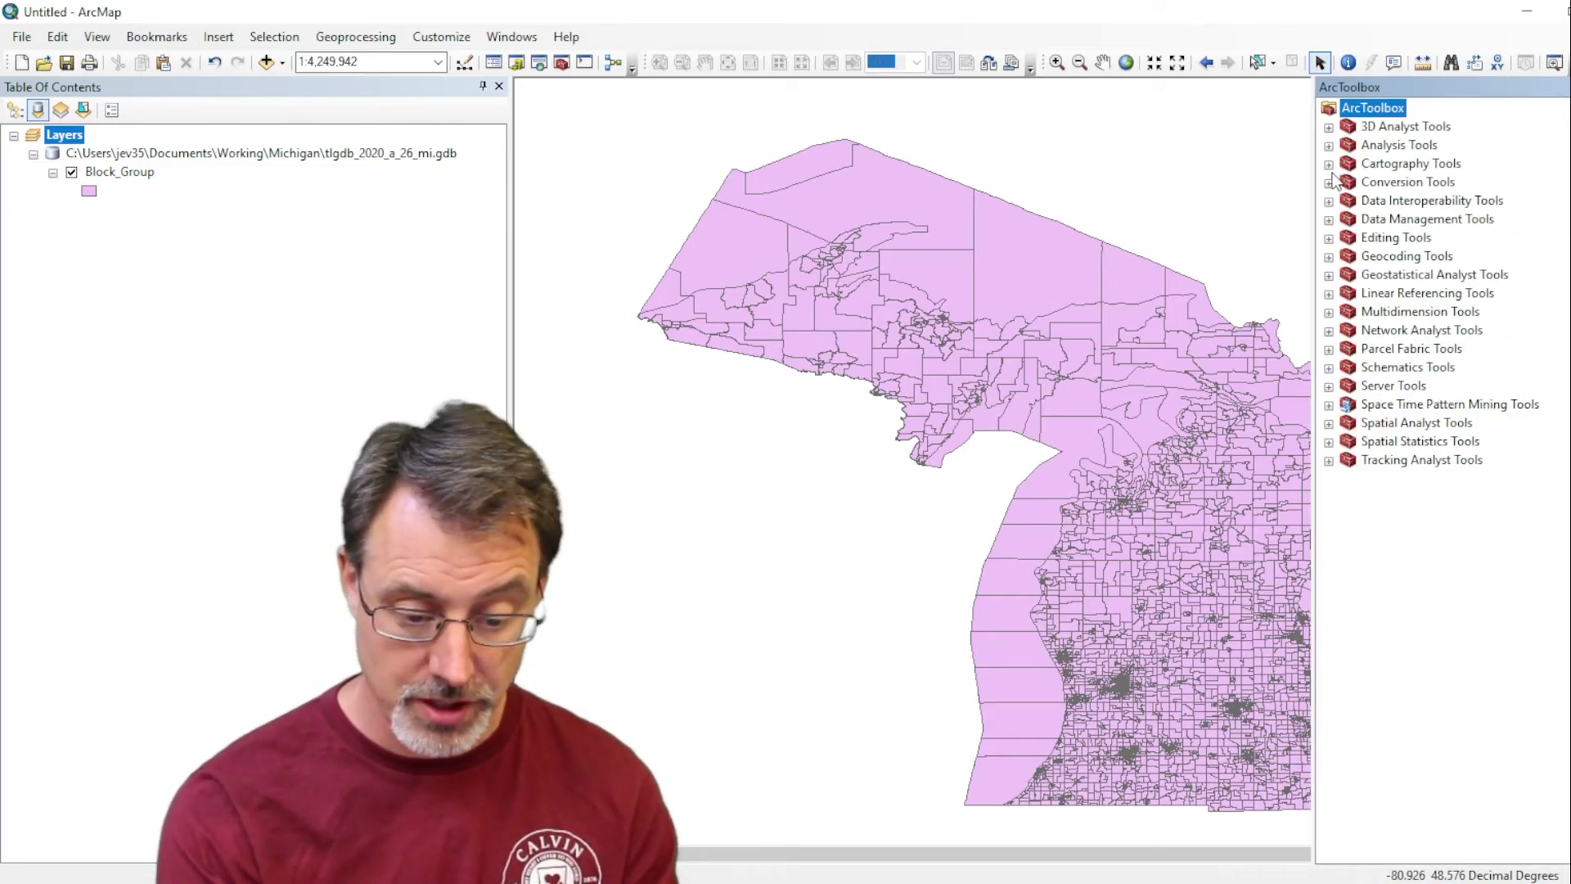
Open Conversion Tools > Excel > Excel To Table with the DECENNIALPL2020 P1 workbook as input.
left_click(1329, 182)
left_click(1348, 200)
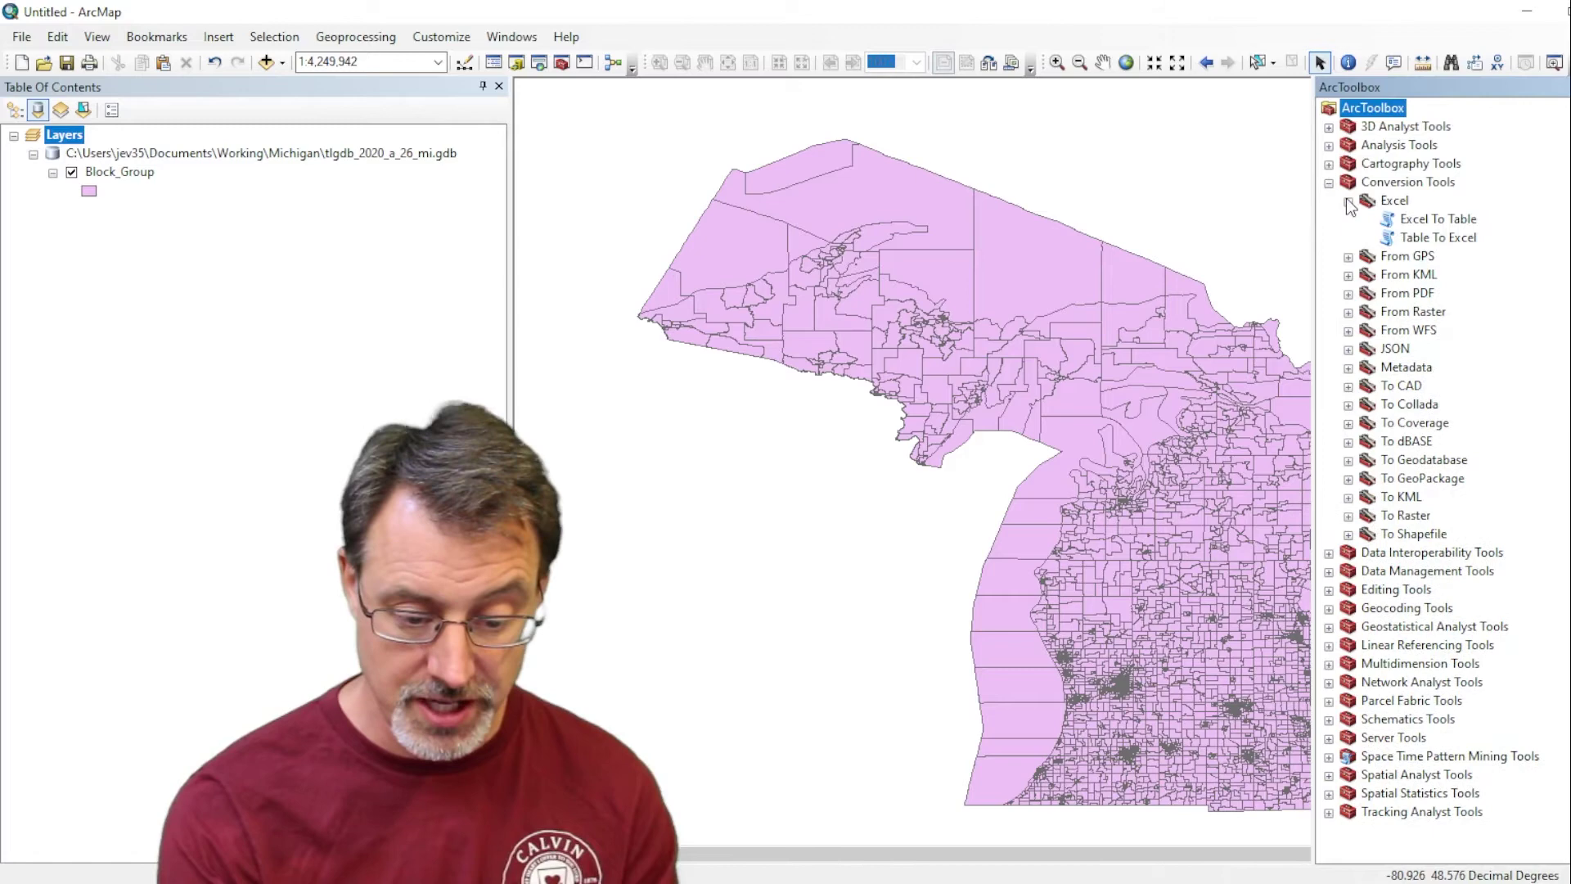
double_click(1382, 216)
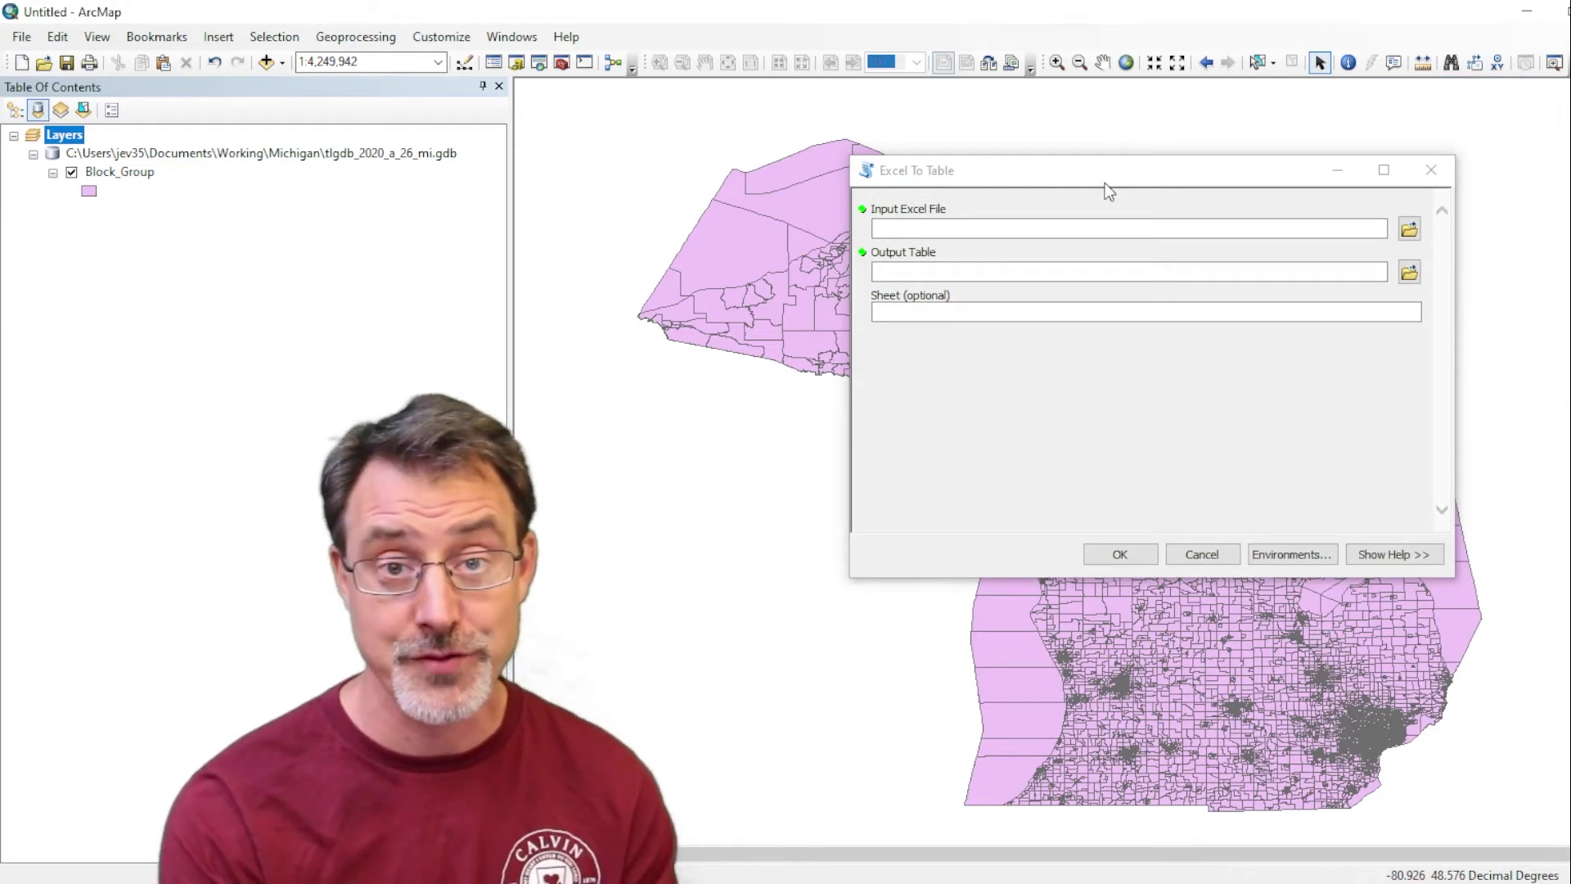
left_click(1411, 232)
left_click(1070, 272)
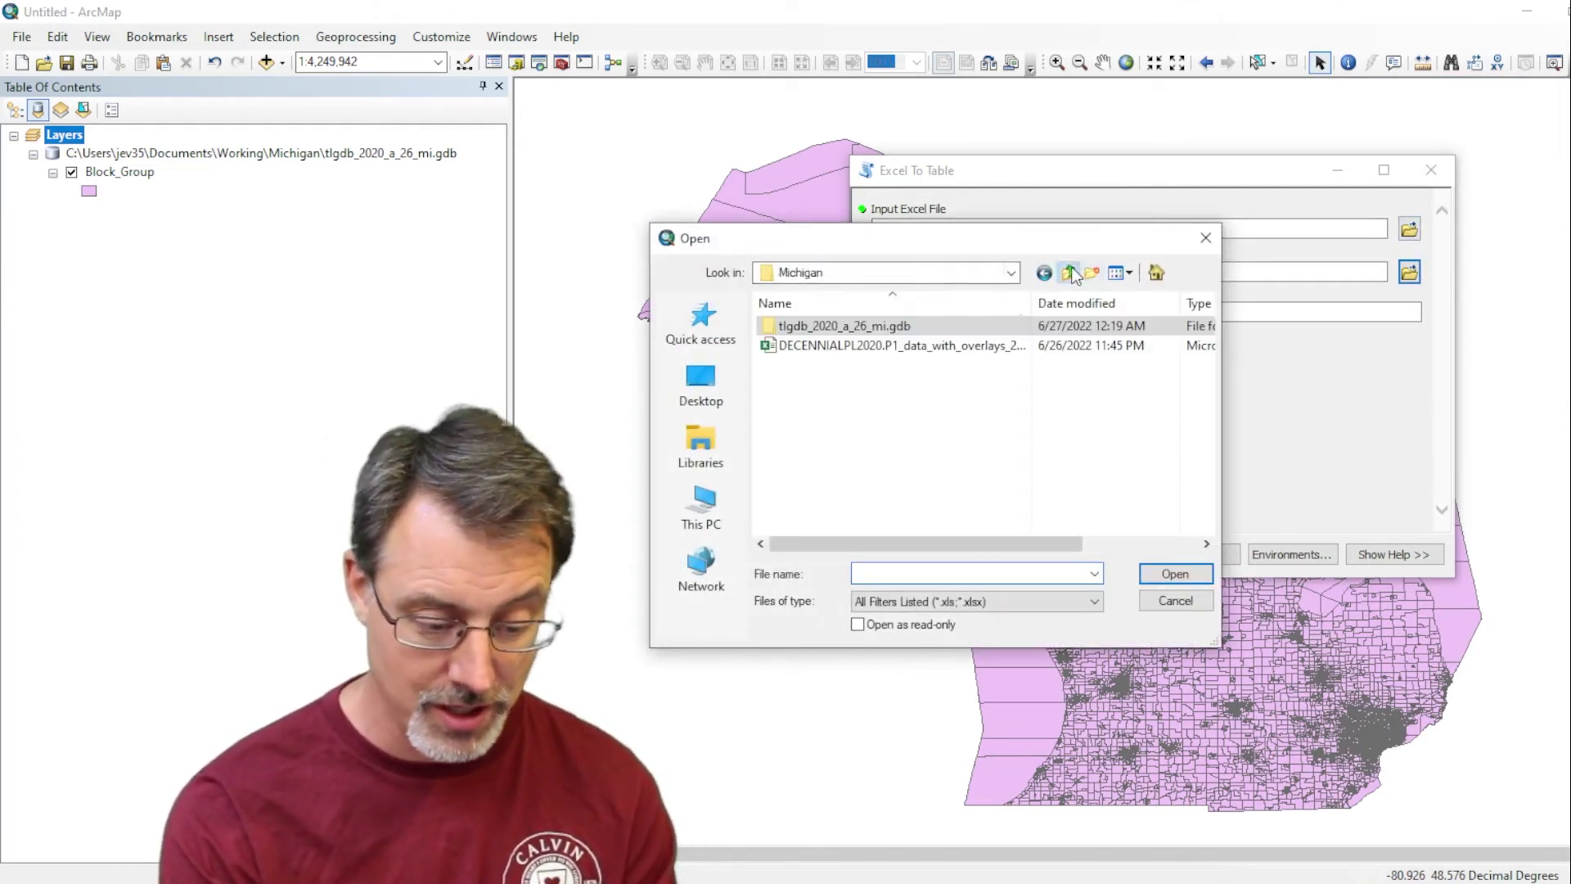
left_click(886, 345)
left_click(1167, 571)
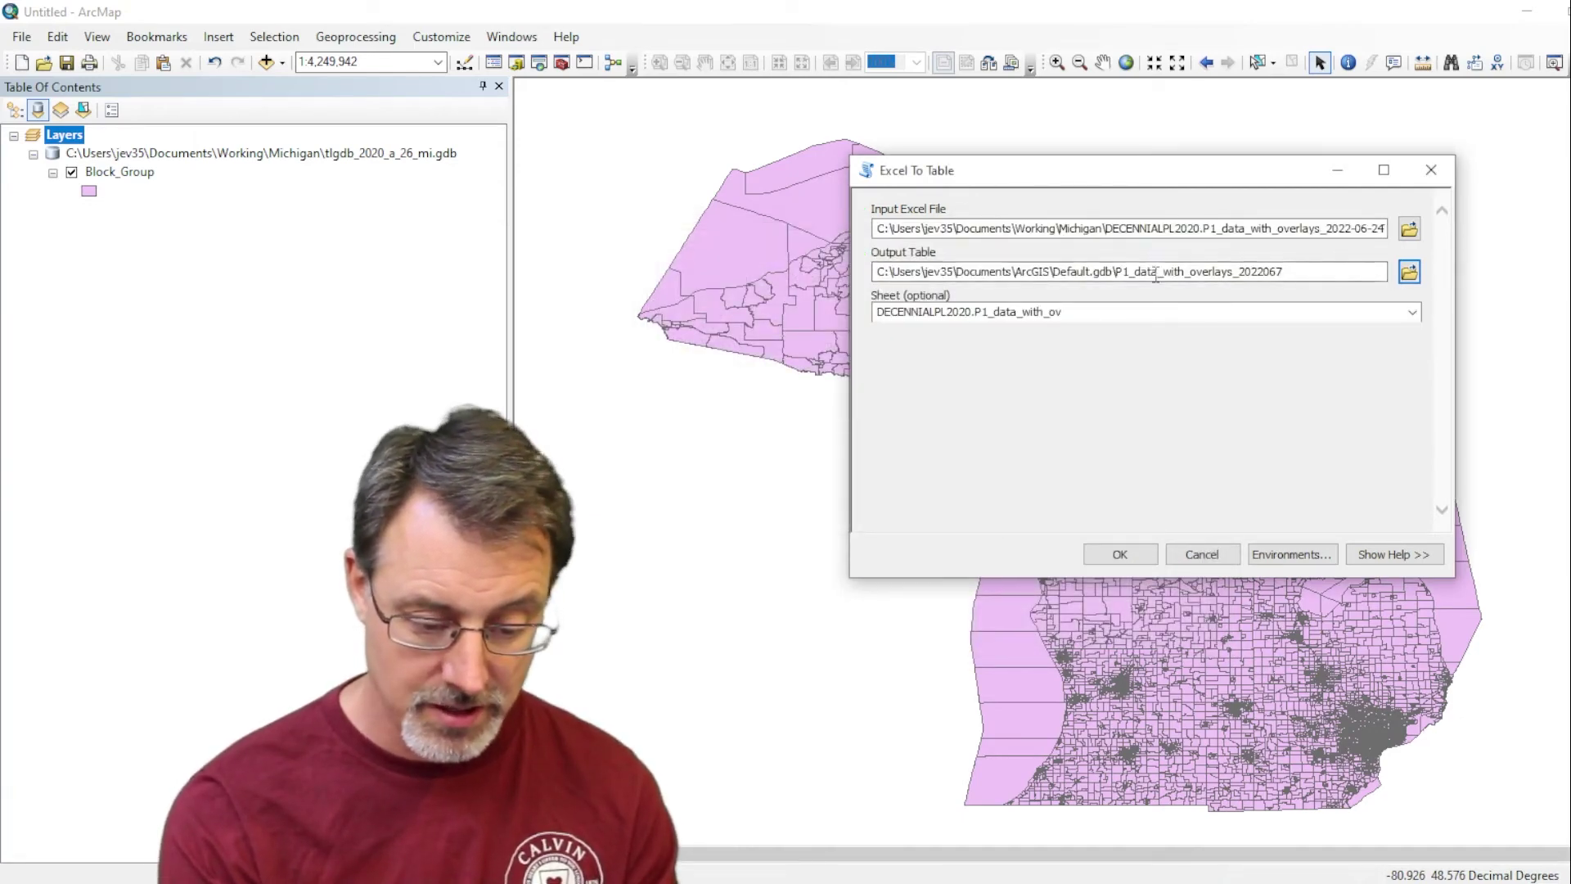
left_click_drag(1053, 273, 1109, 279)
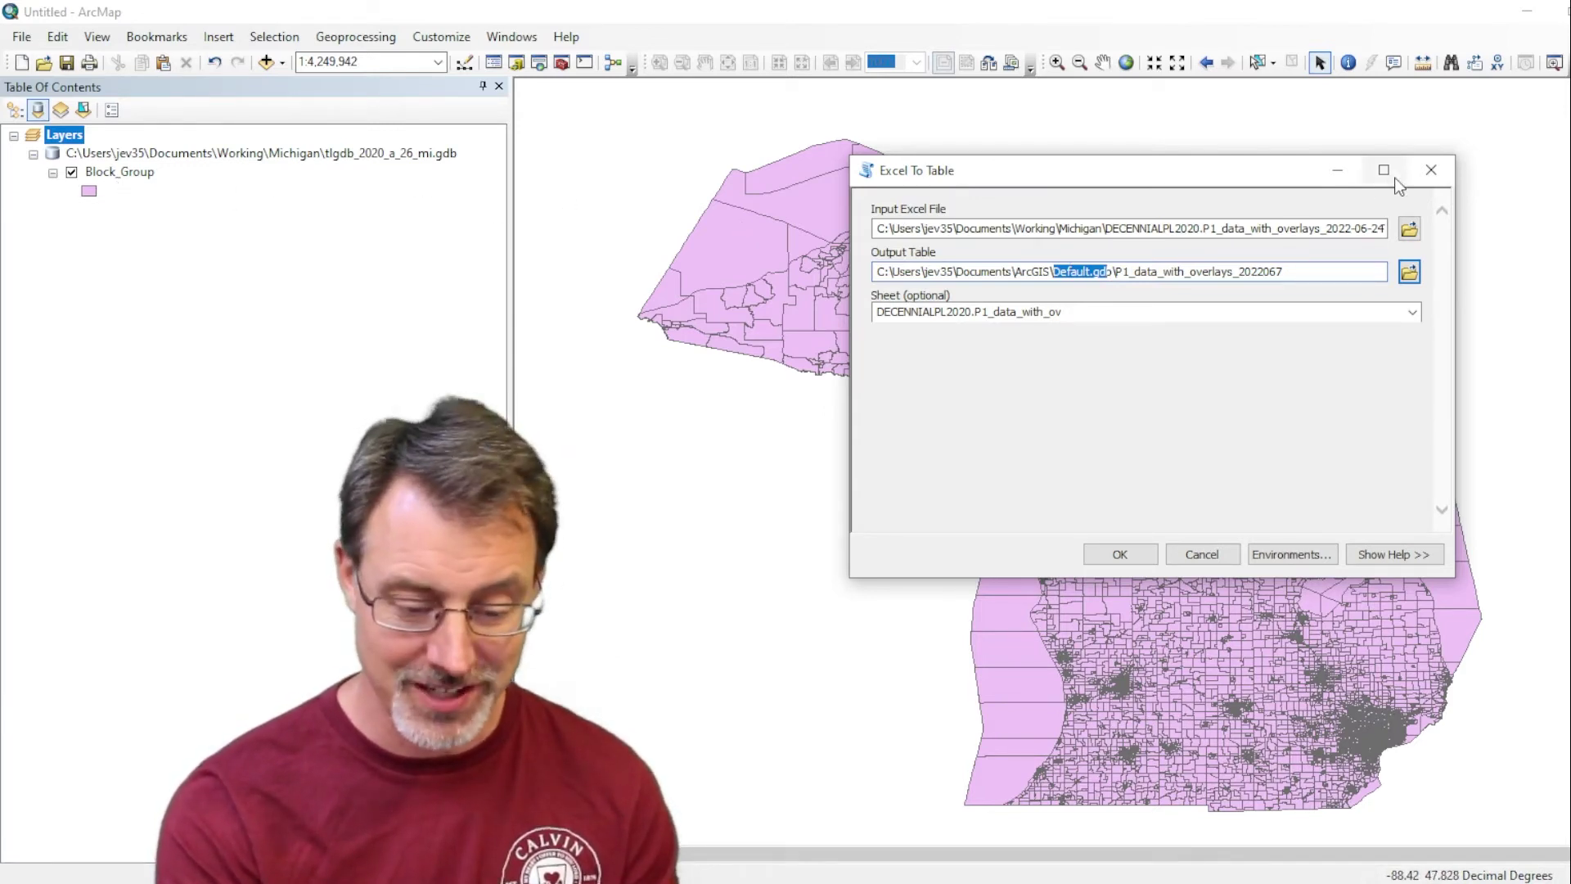
Save the output as Census2020_Race_P1 in tlgdb_2020_a_26_mi.gdb, pick the workbook's only sheet, and run the conversion.
left_click(1409, 270)
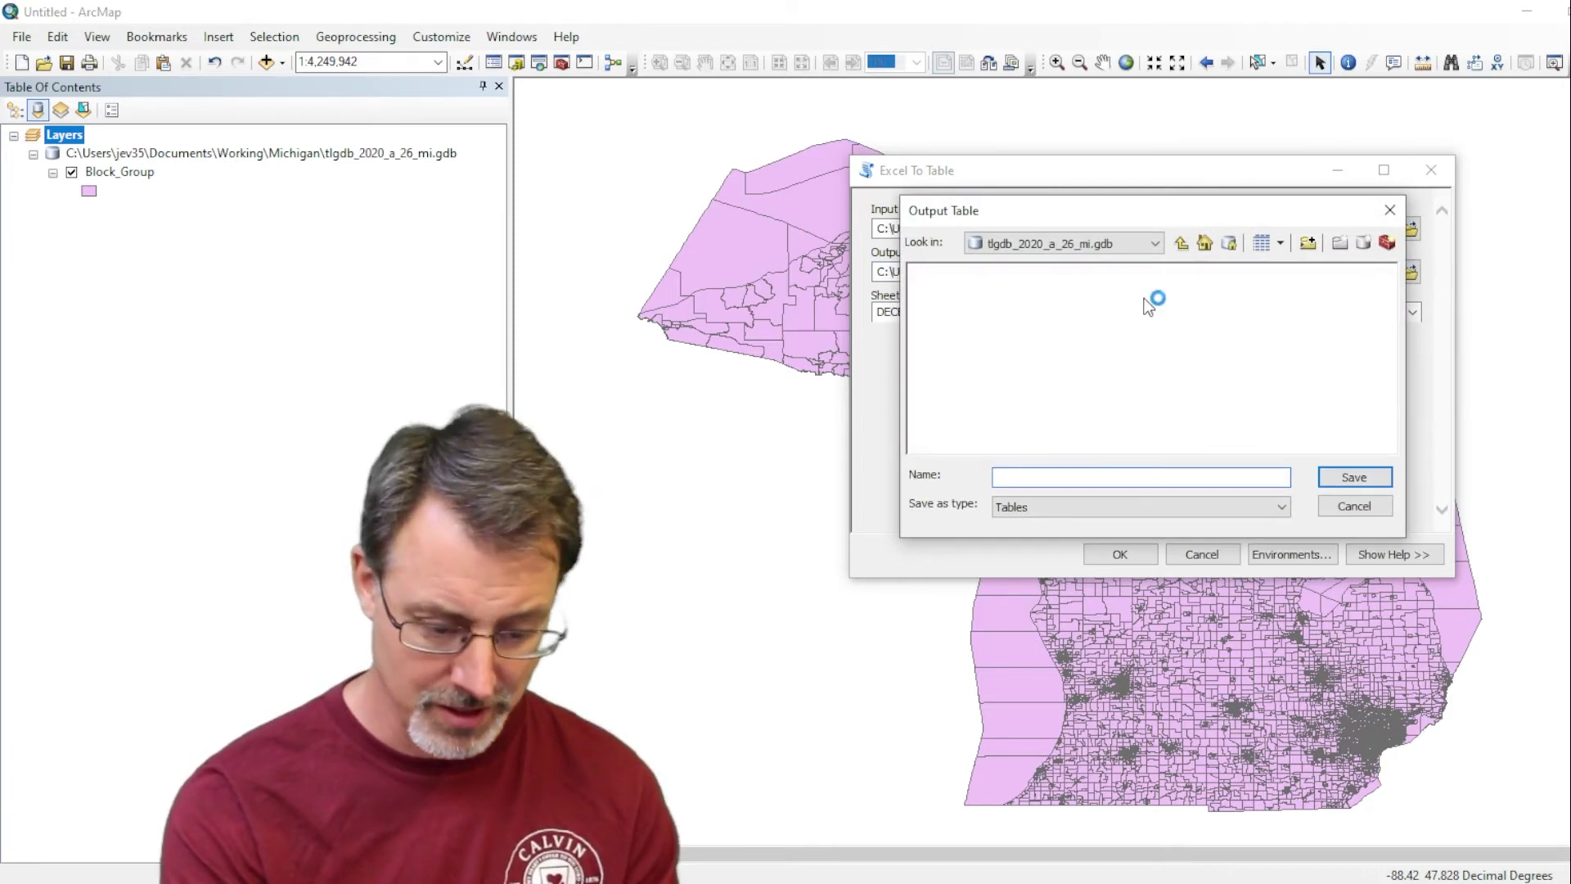
left_click(1183, 244)
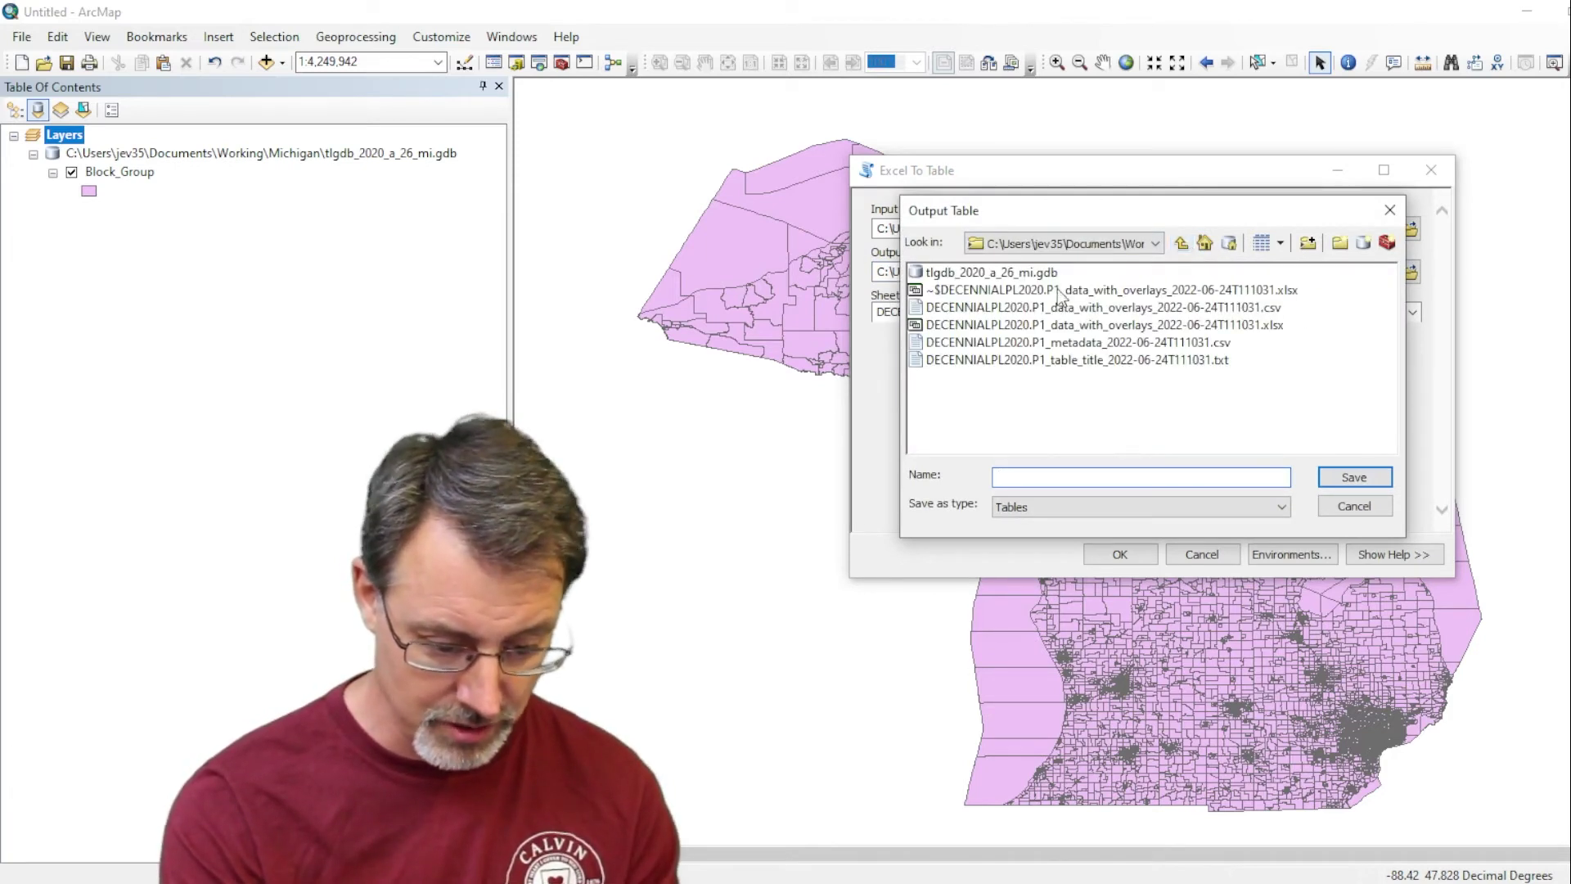
double_click(998, 271)
left_click(1034, 478)
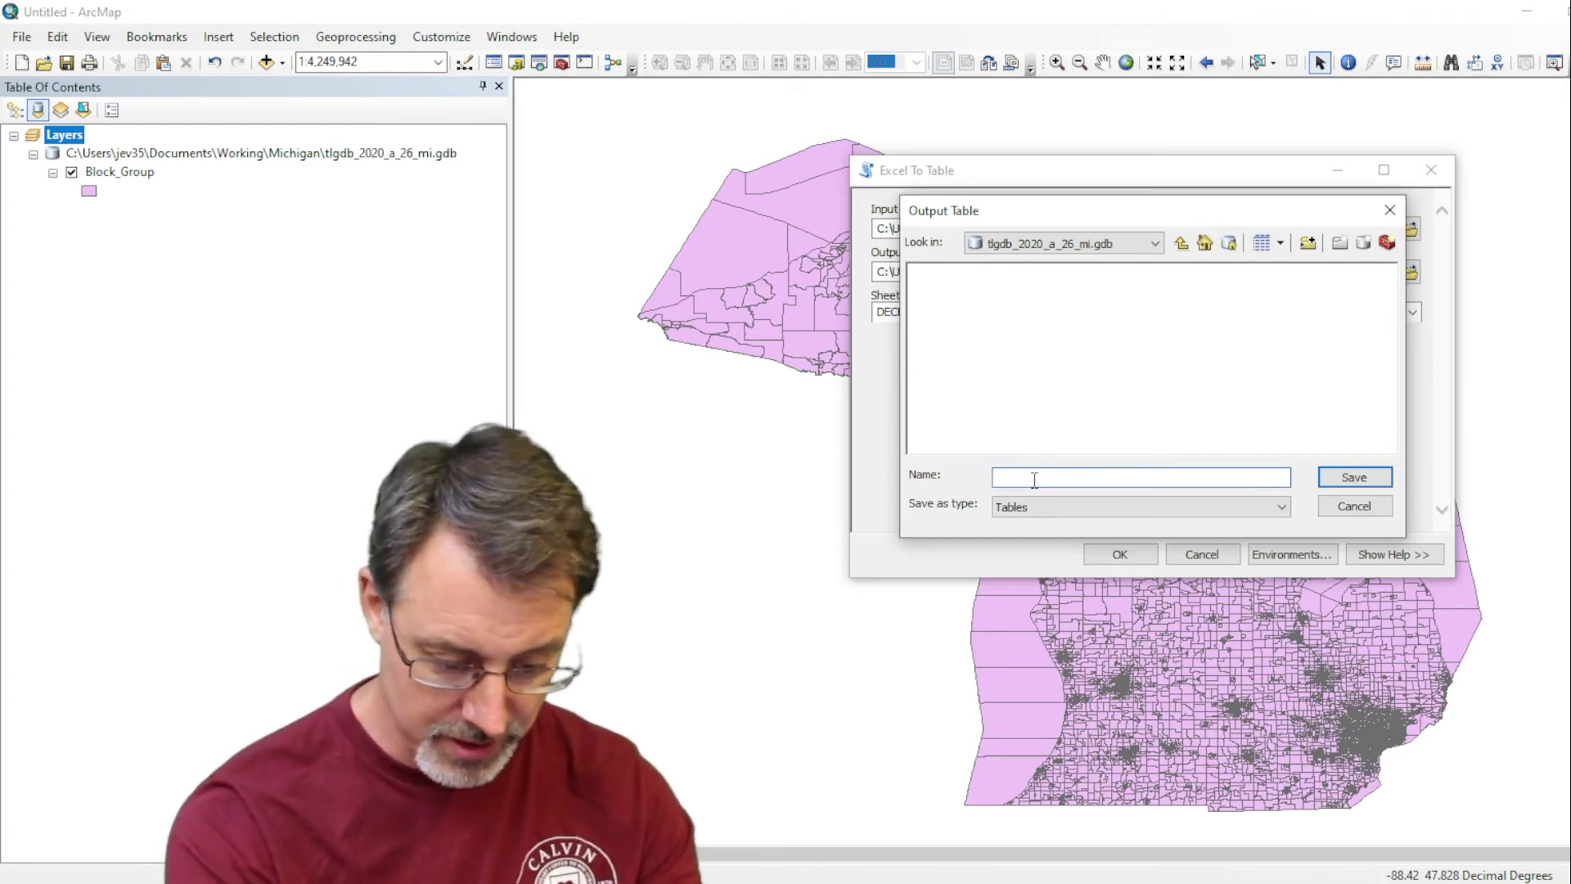
type("Censu")
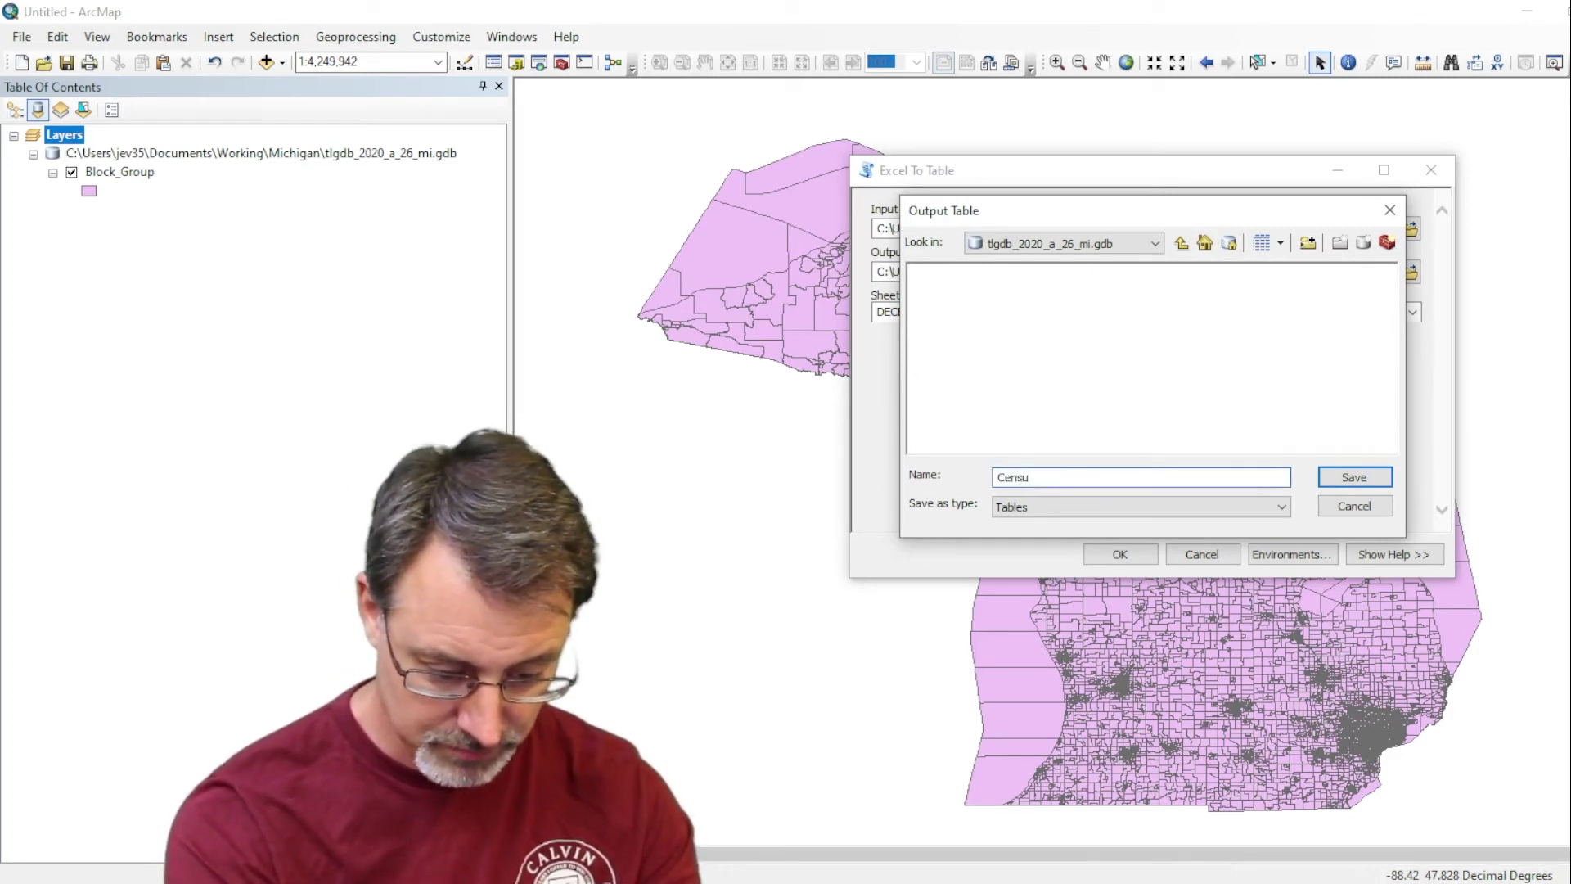
type("s2020_")
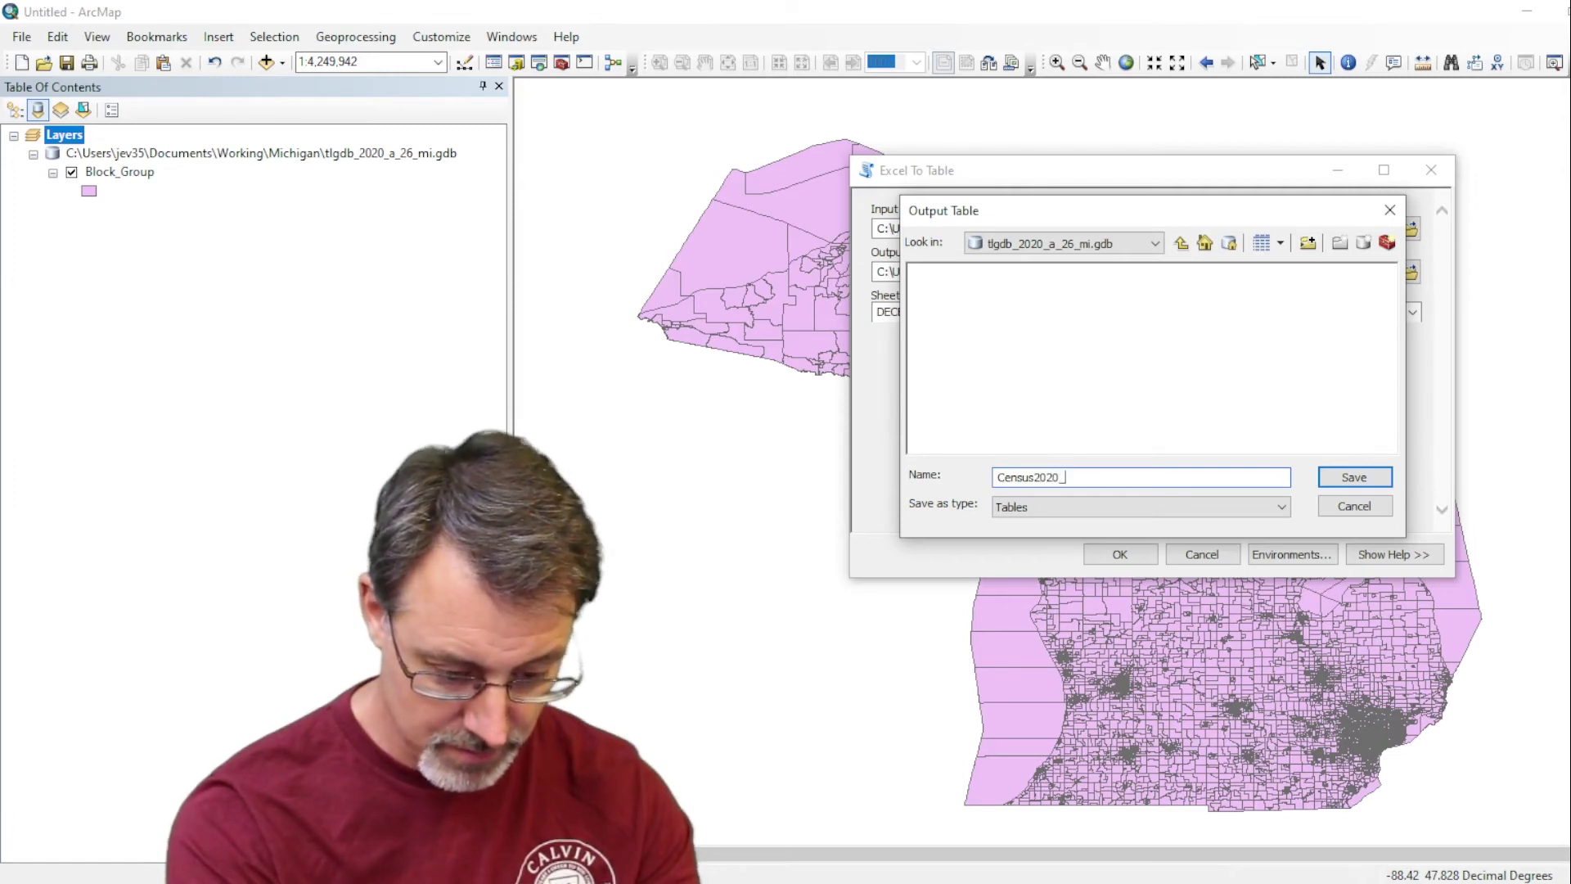
type("R")
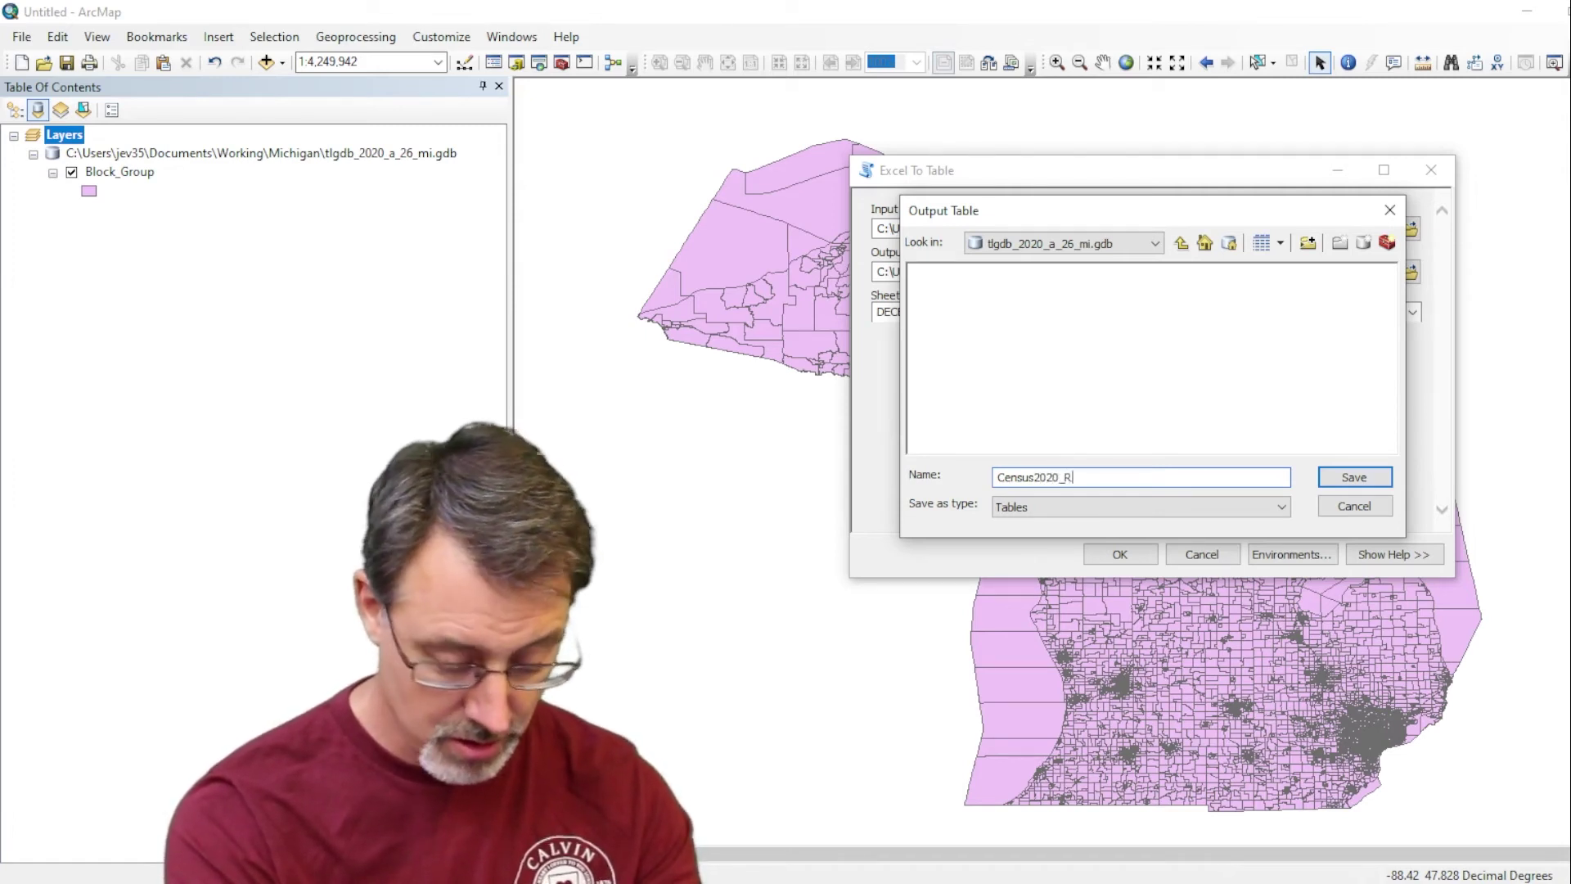
type("ace")
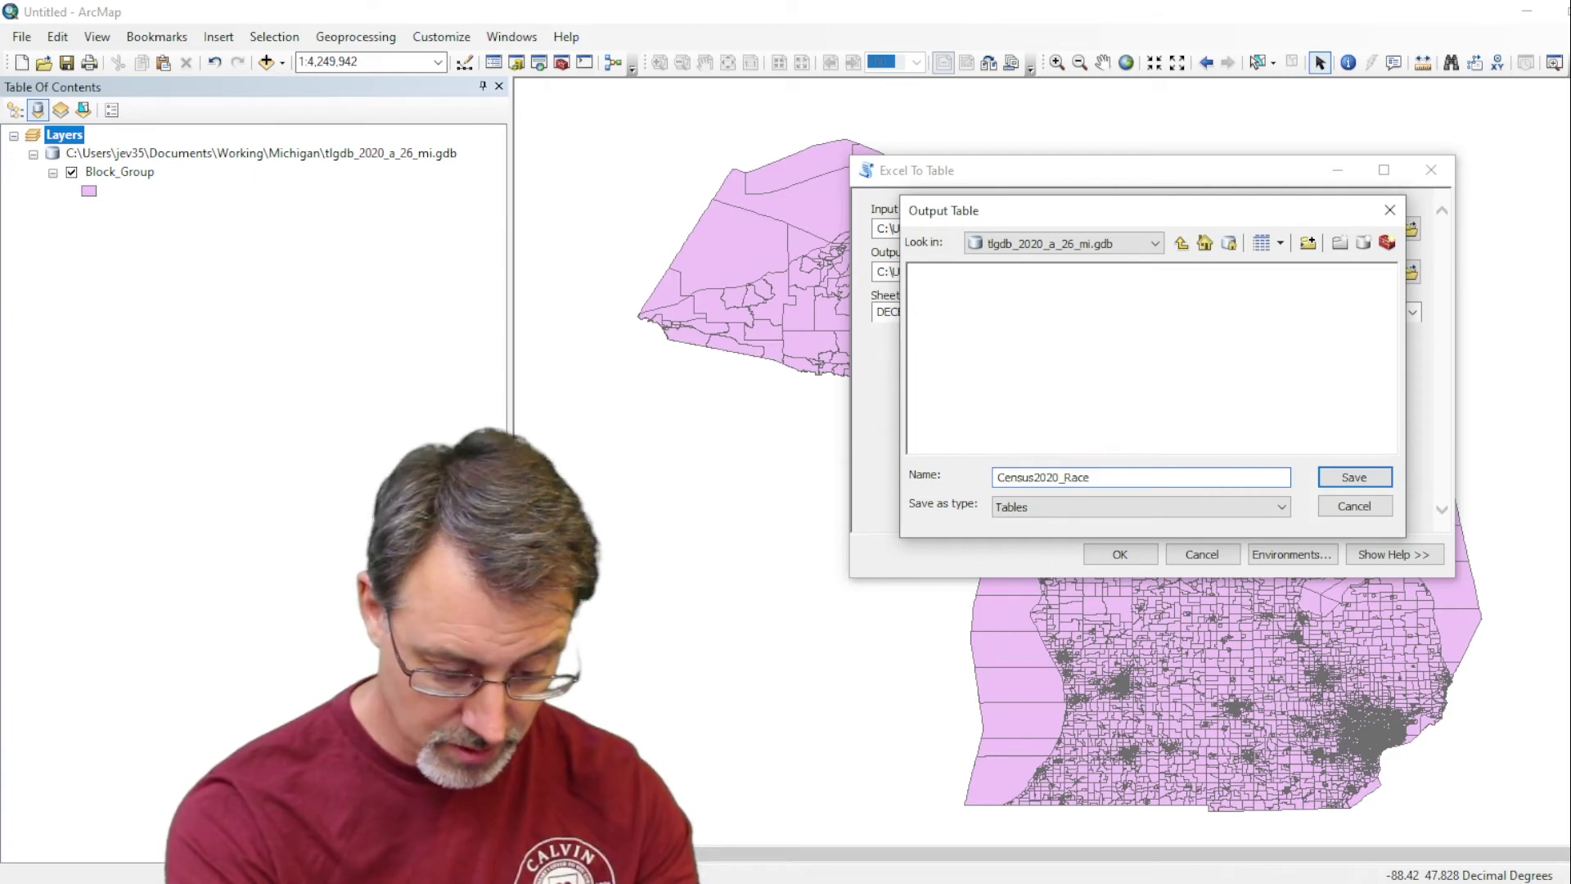
type("_P1")
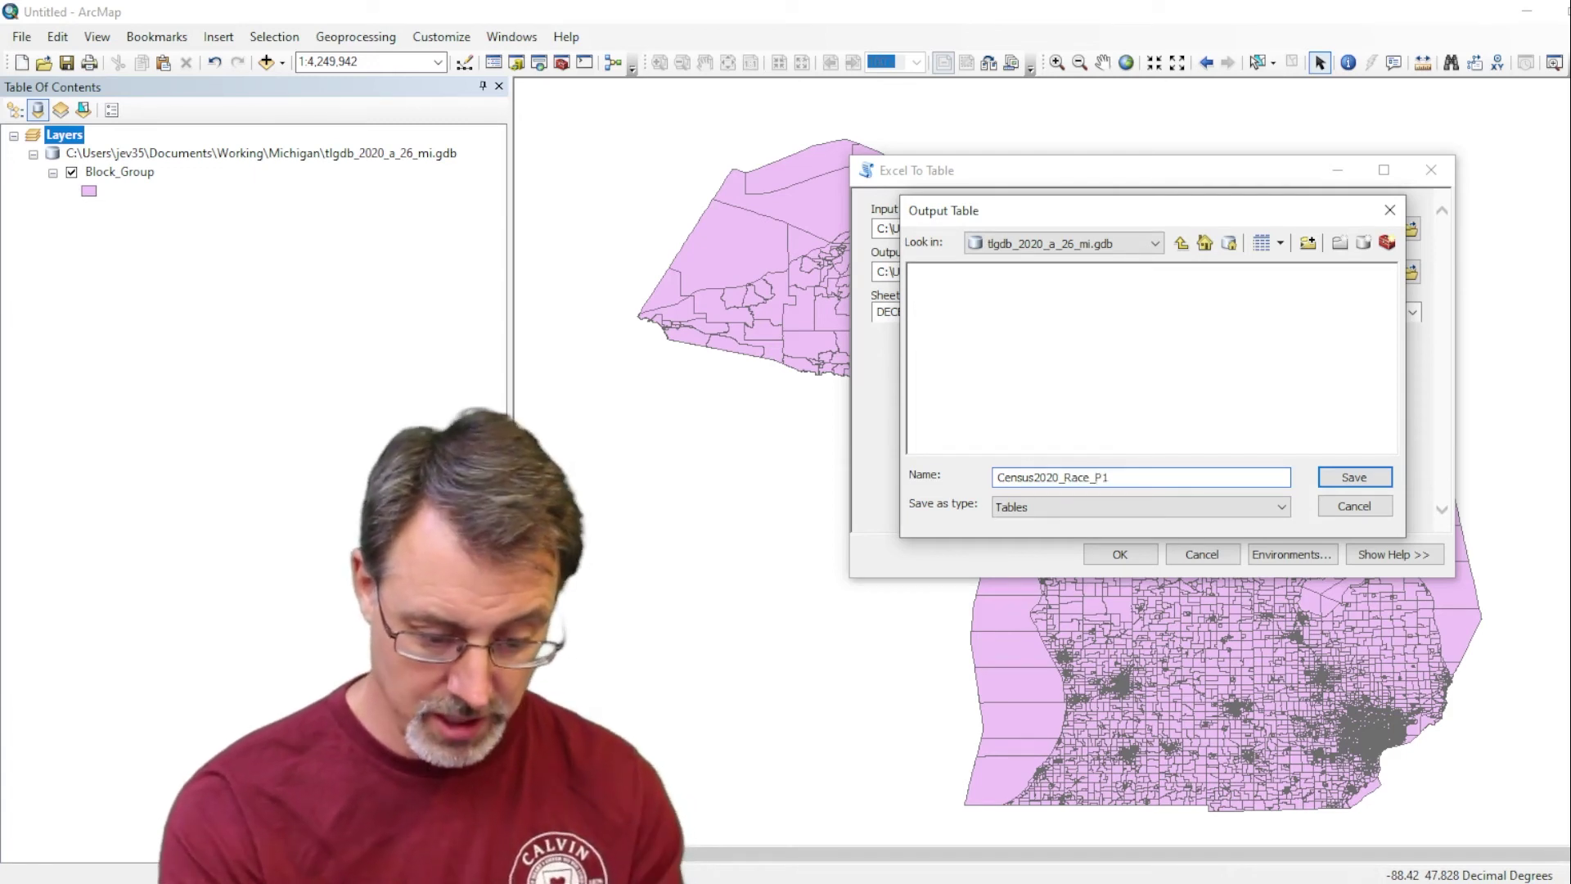
left_click(1333, 478)
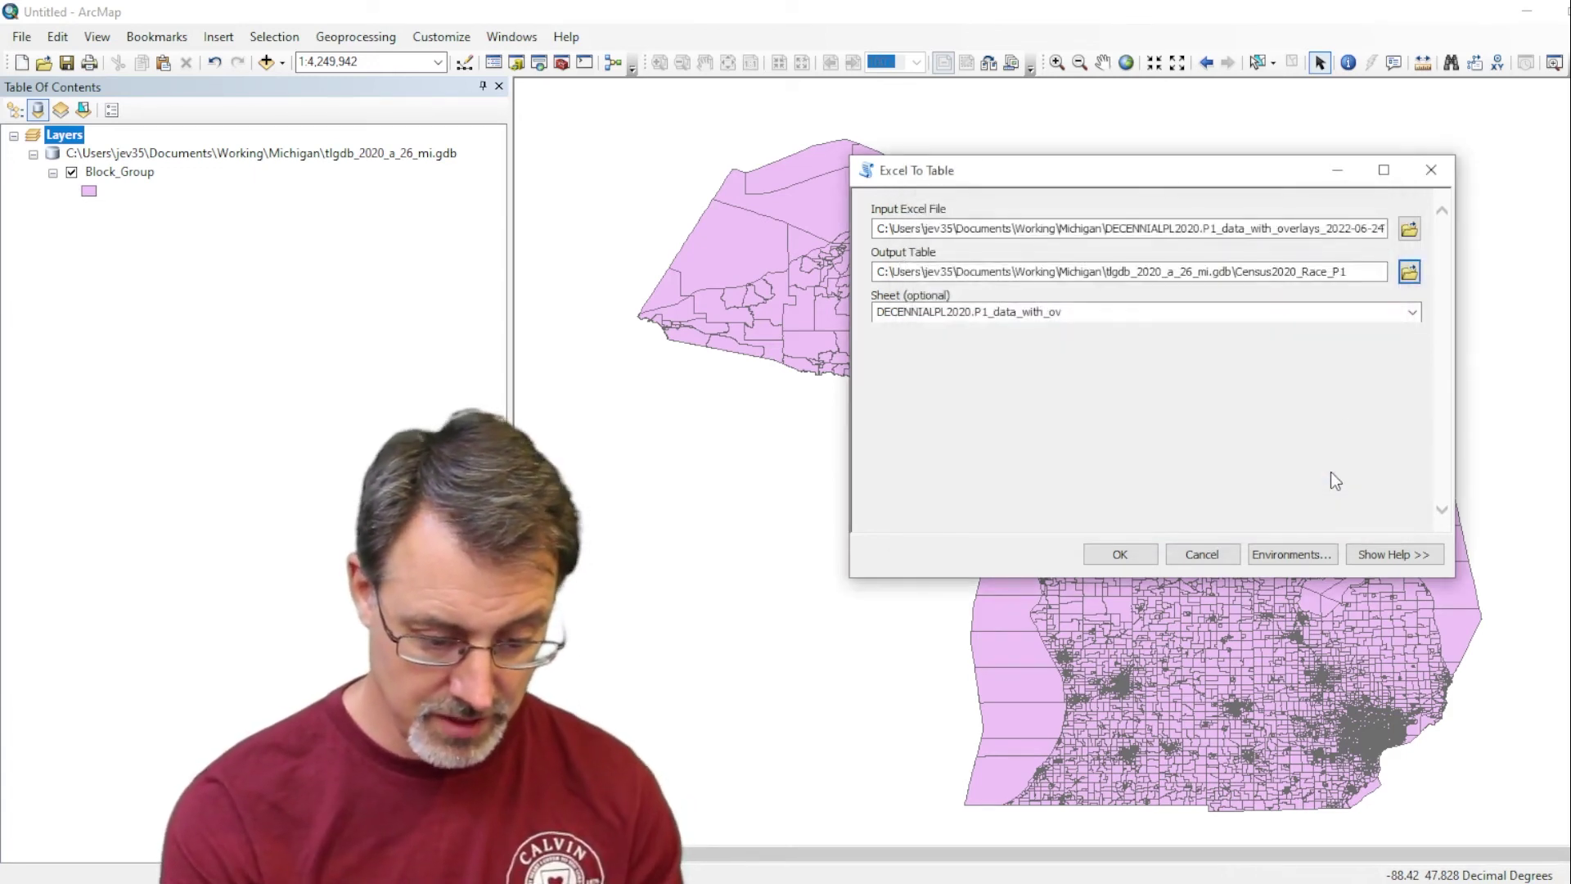
left_click(1412, 311)
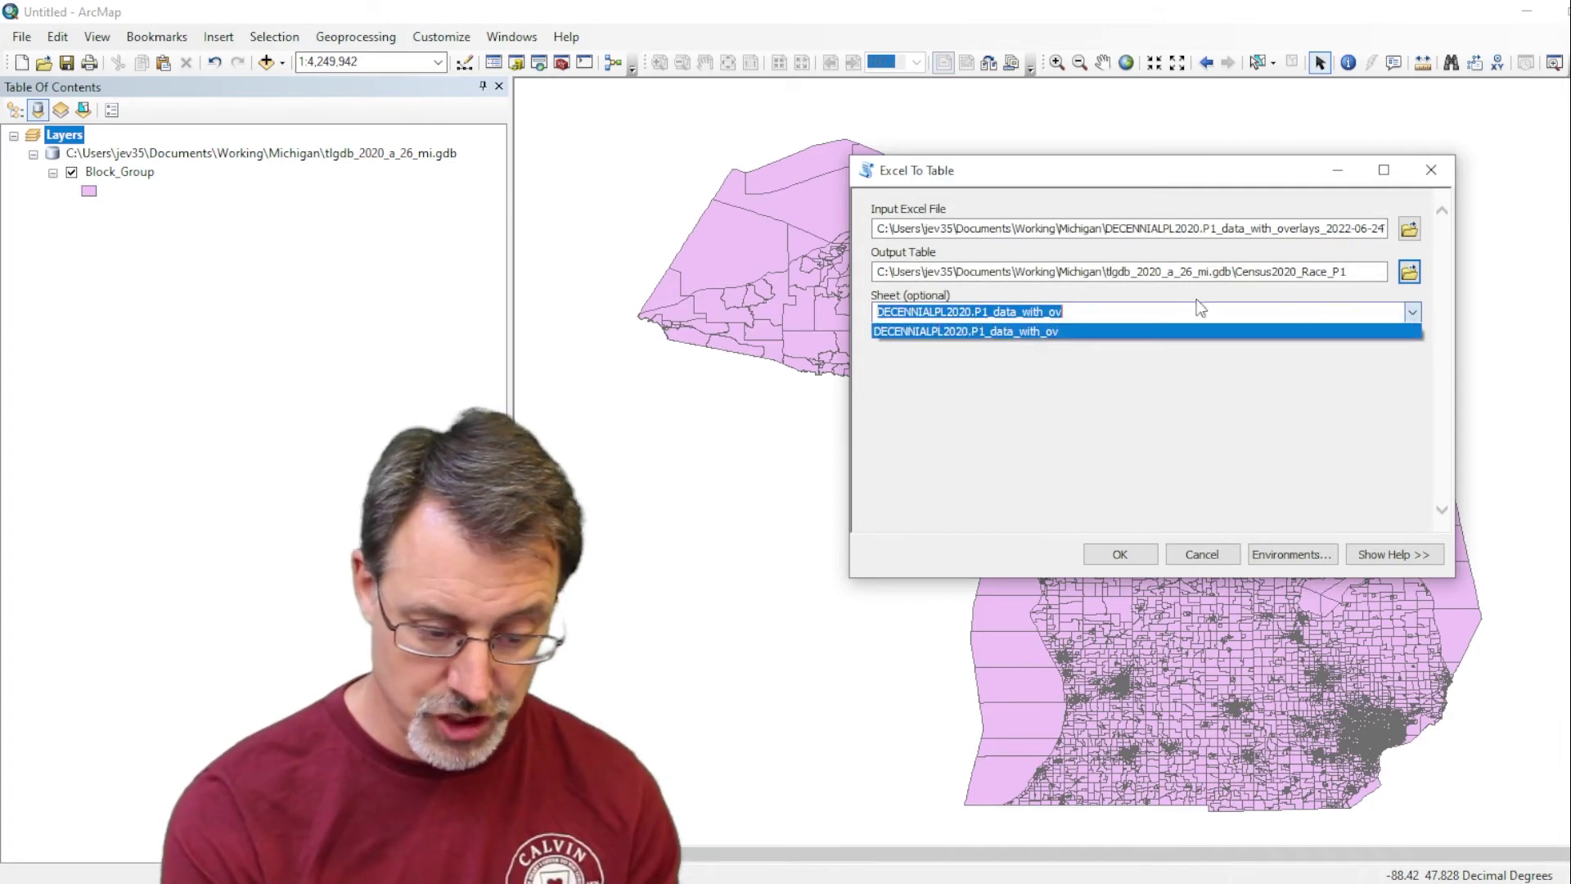
left_click(1043, 331)
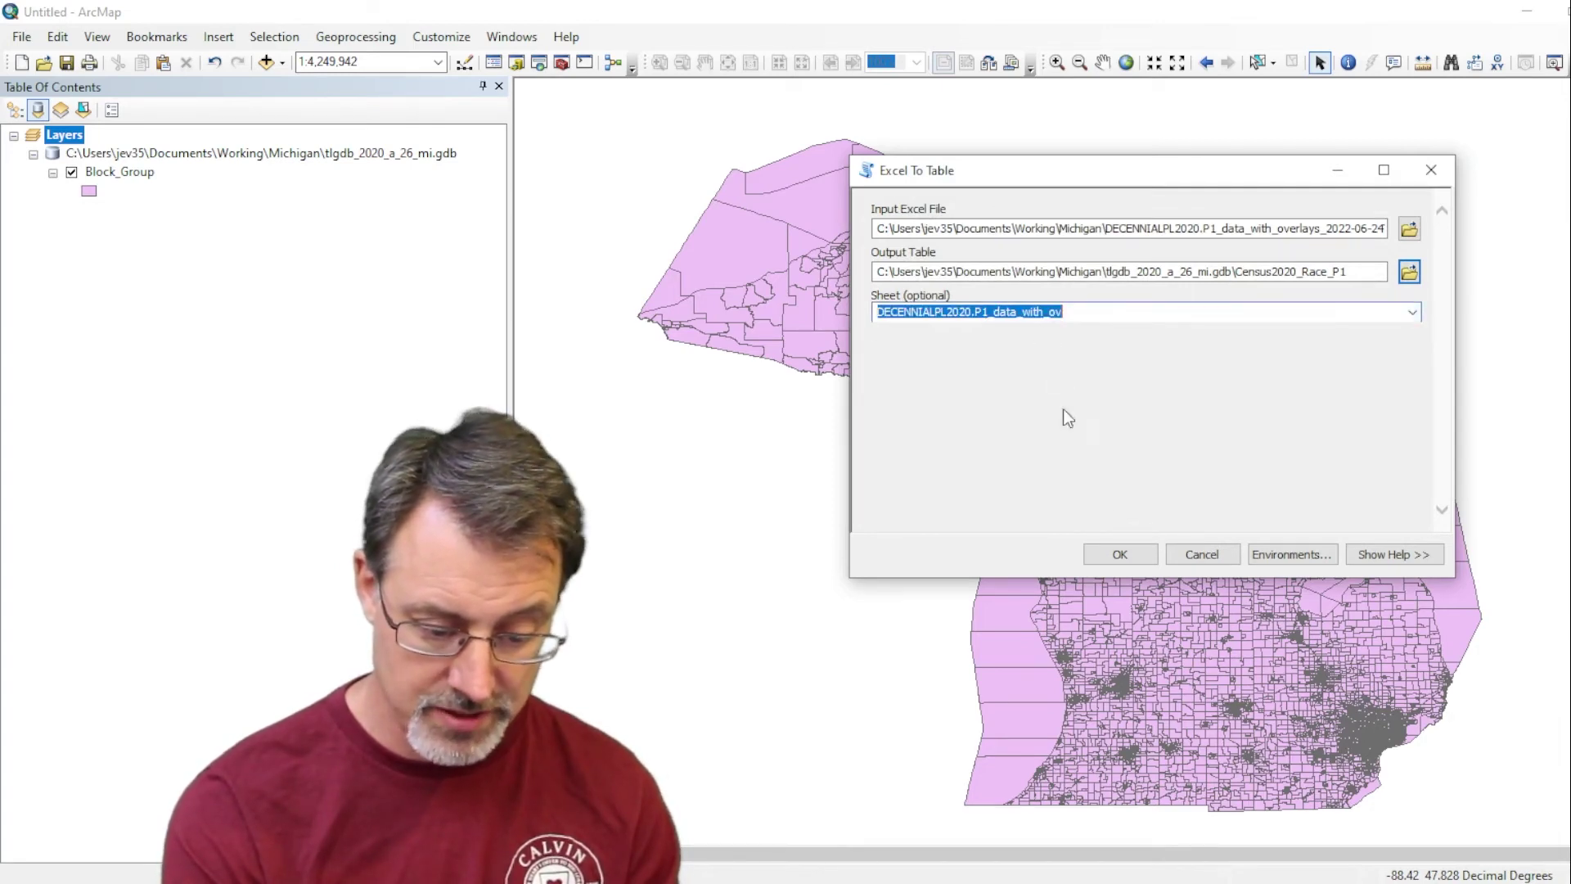
left_click(1099, 552)
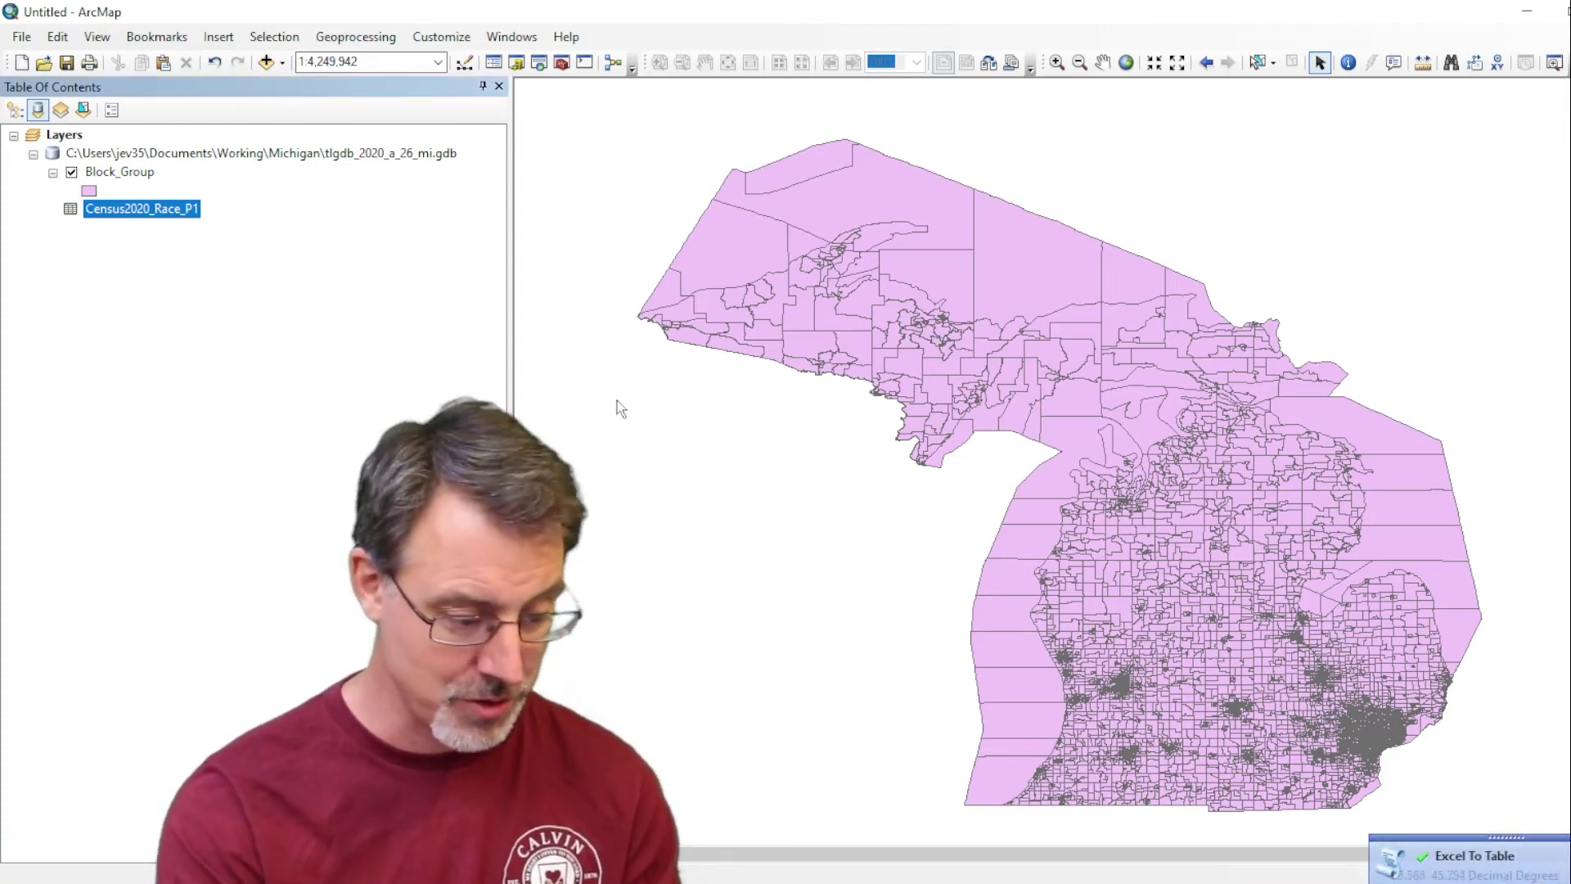
Open the Census2020_Race_P1 table and the Block_Group attribute table.
right_click(146, 210)
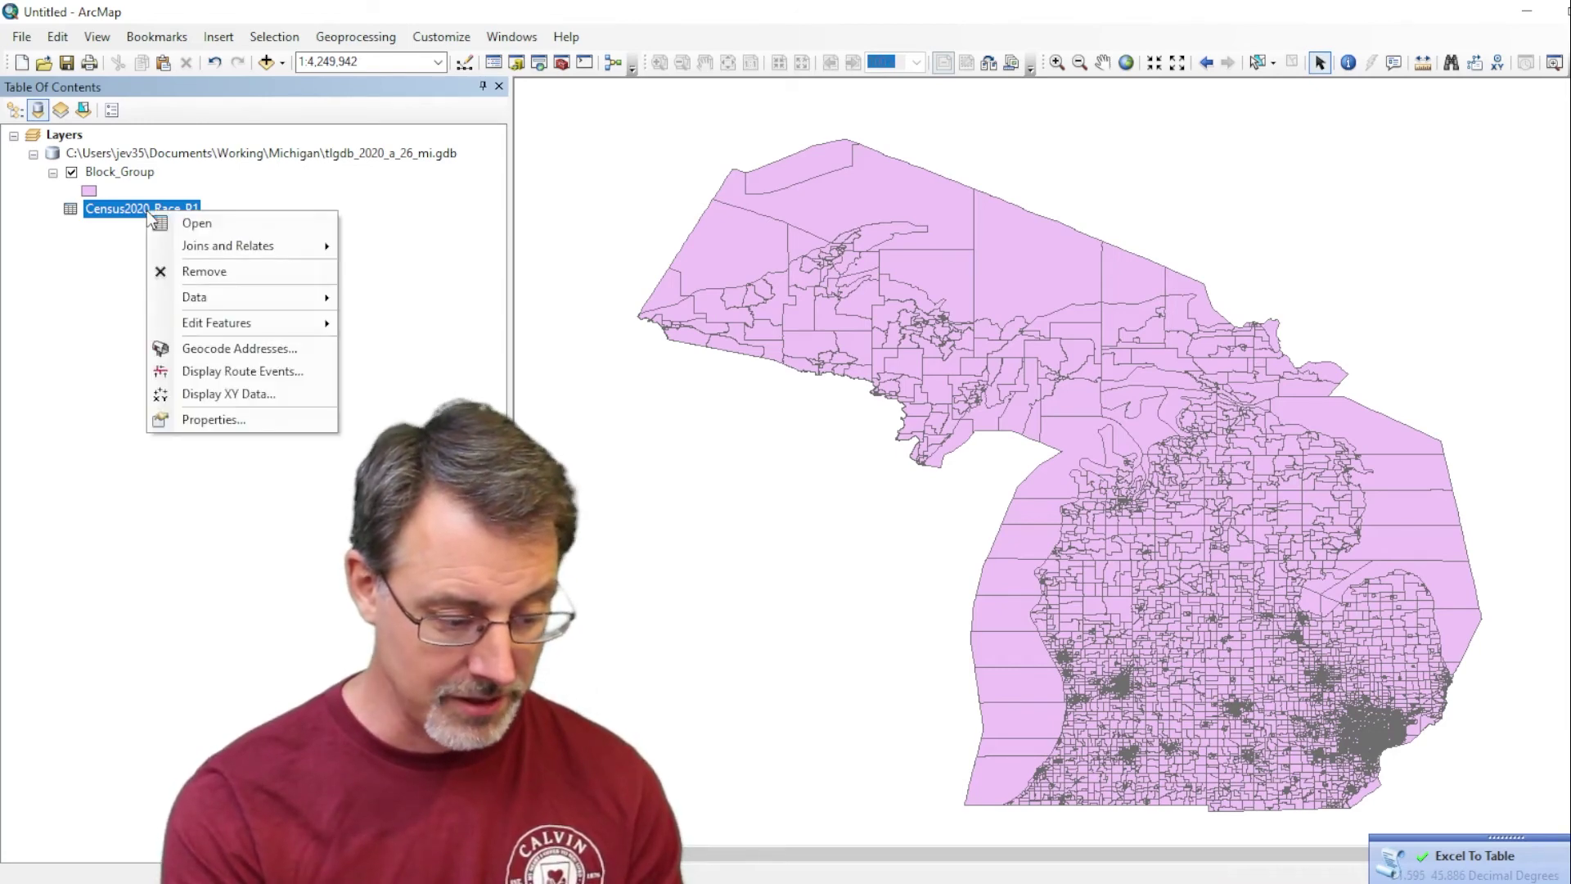
left_click(194, 223)
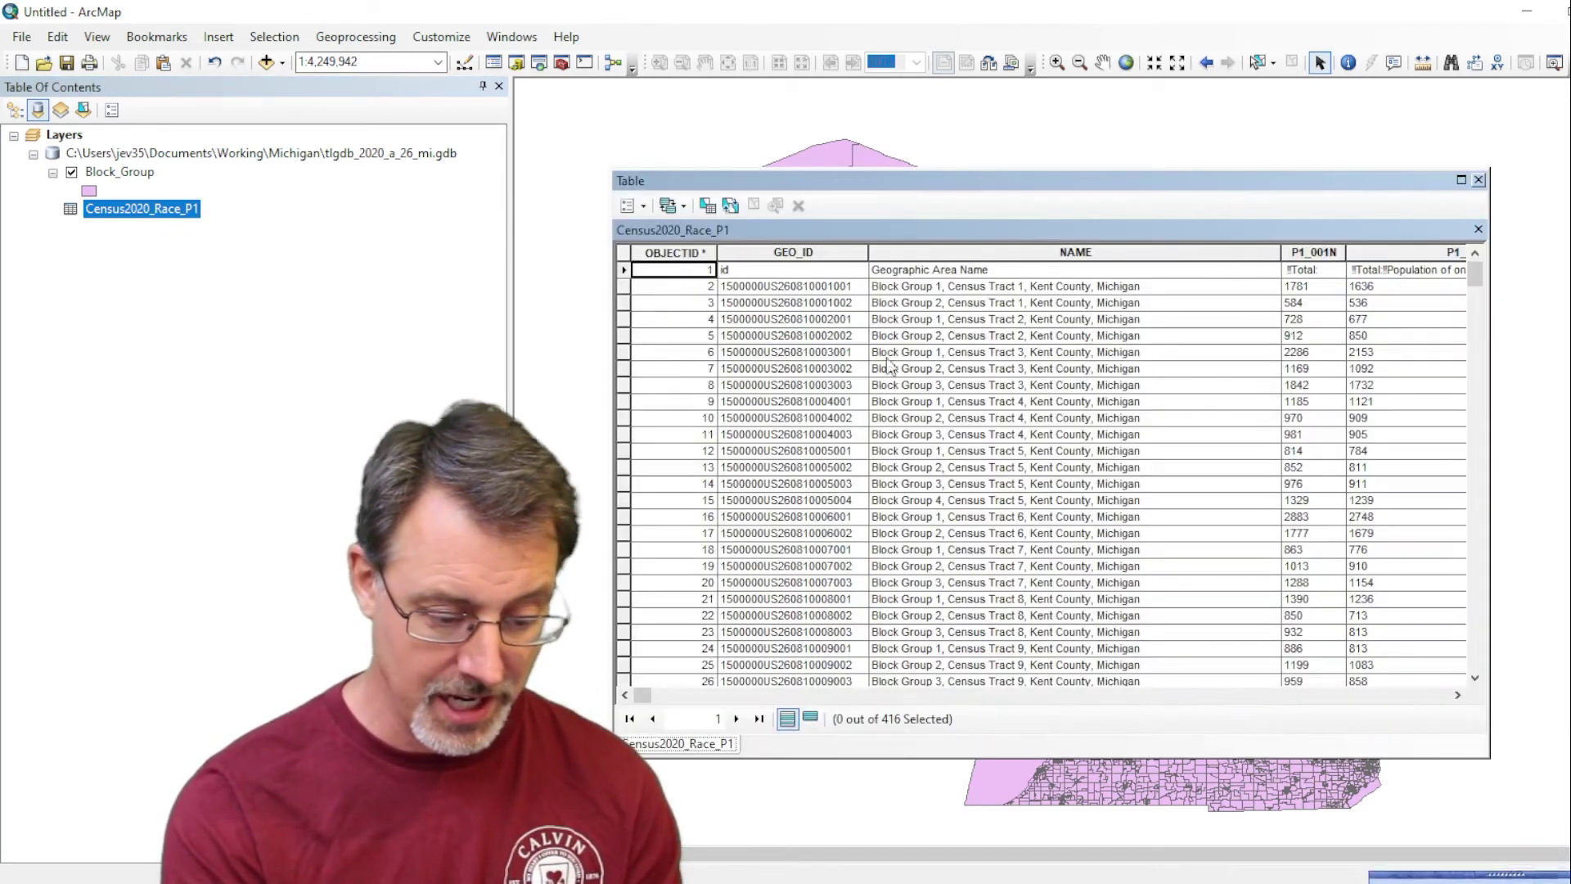
right_click(133, 173)
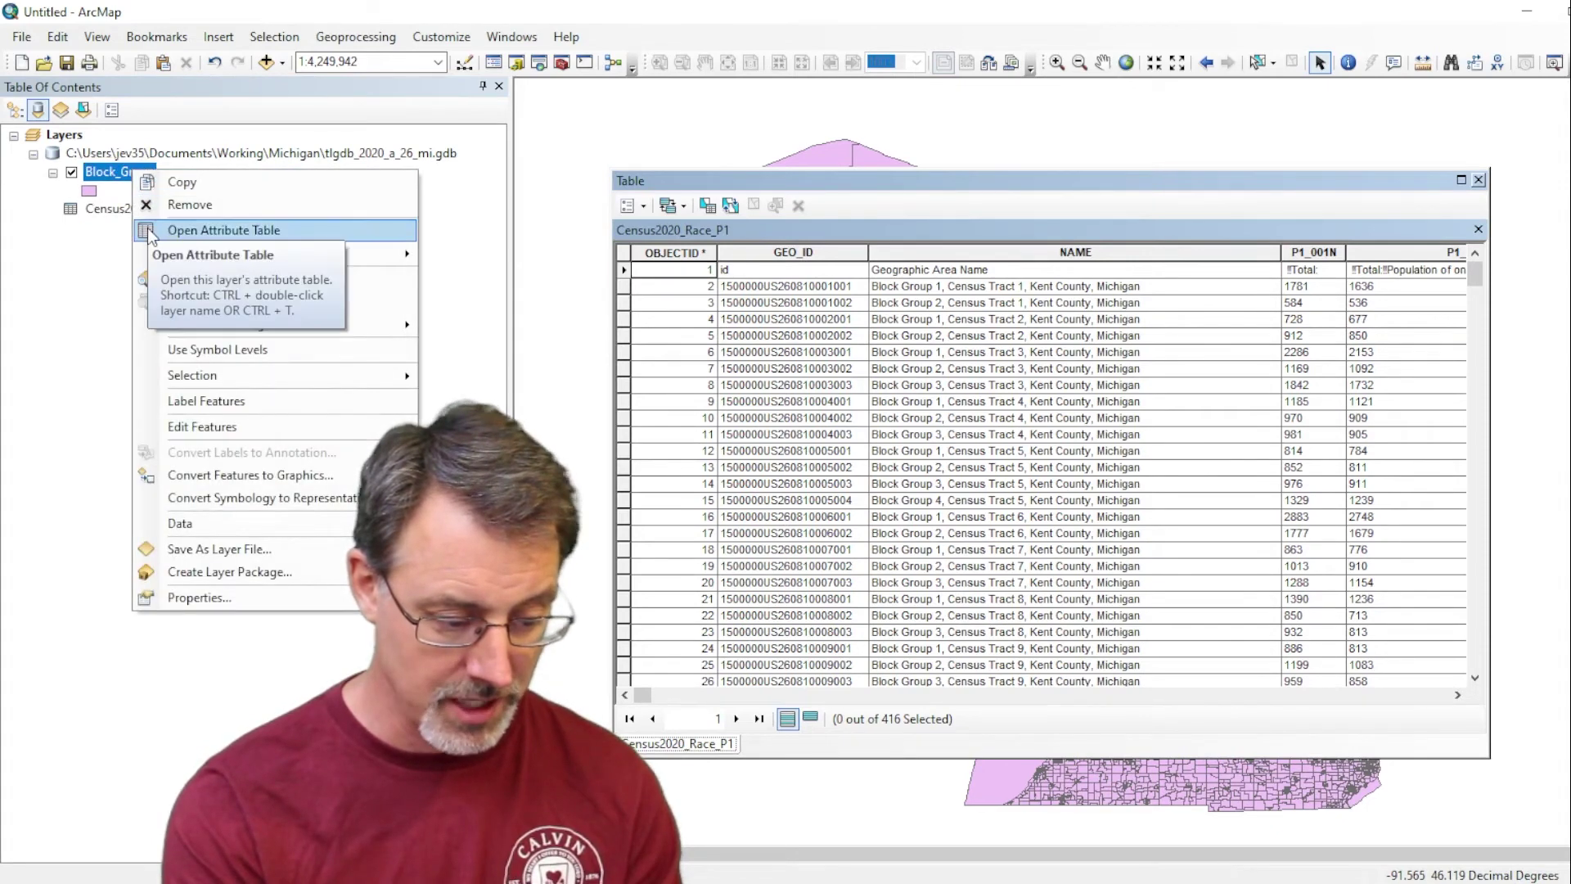
left_click(152, 236)
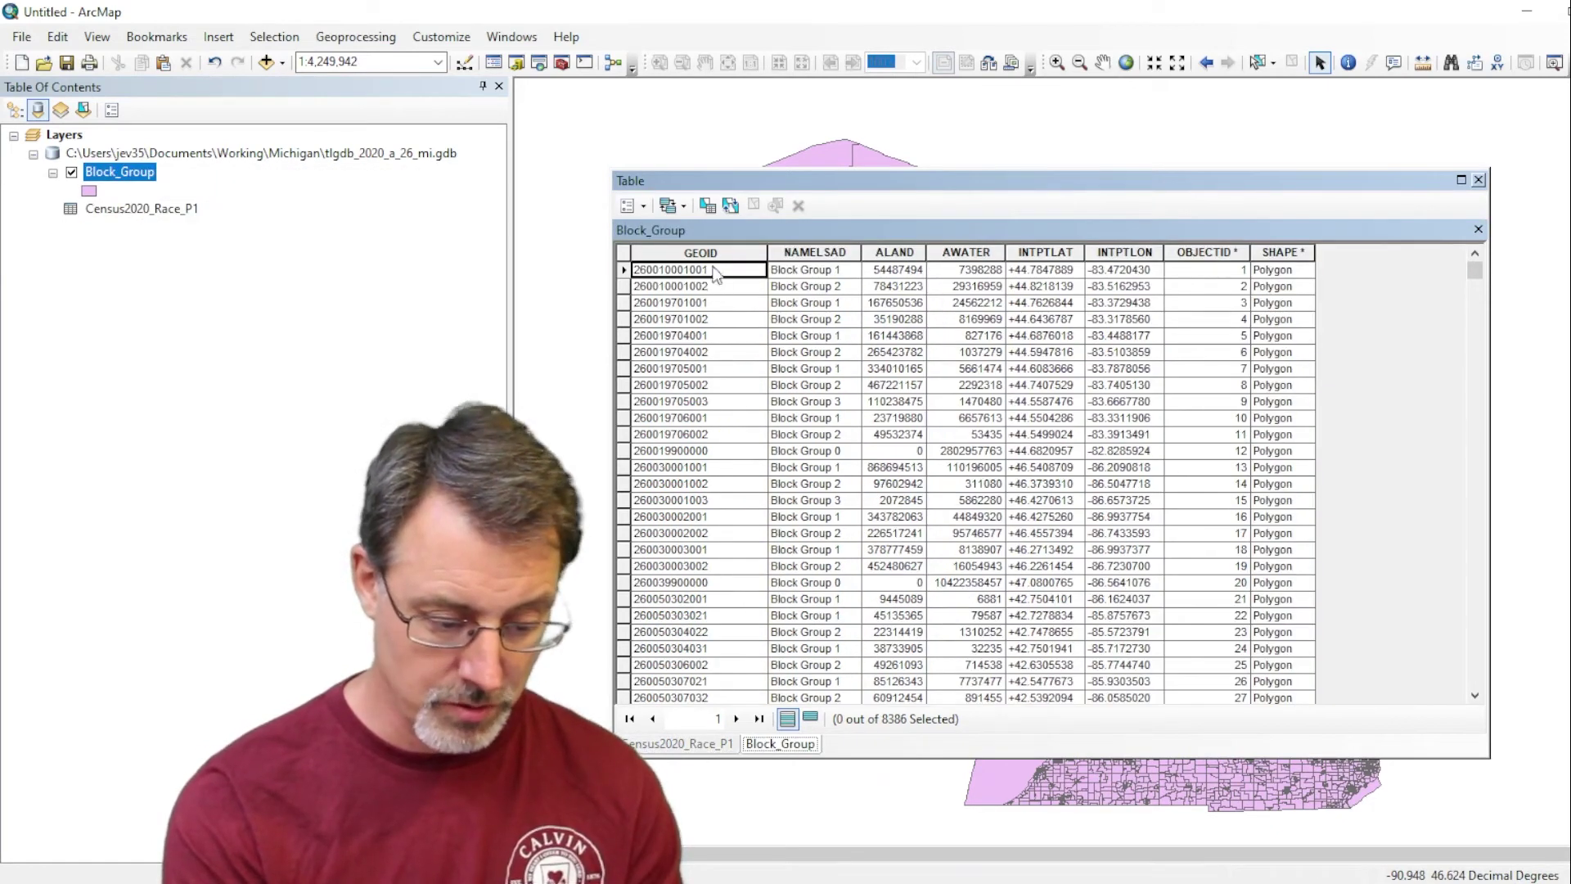
Select the Block_Group GEOID column and the Census2020_Race_P1 GEO_ID column to compare their values.
left_click(701, 252)
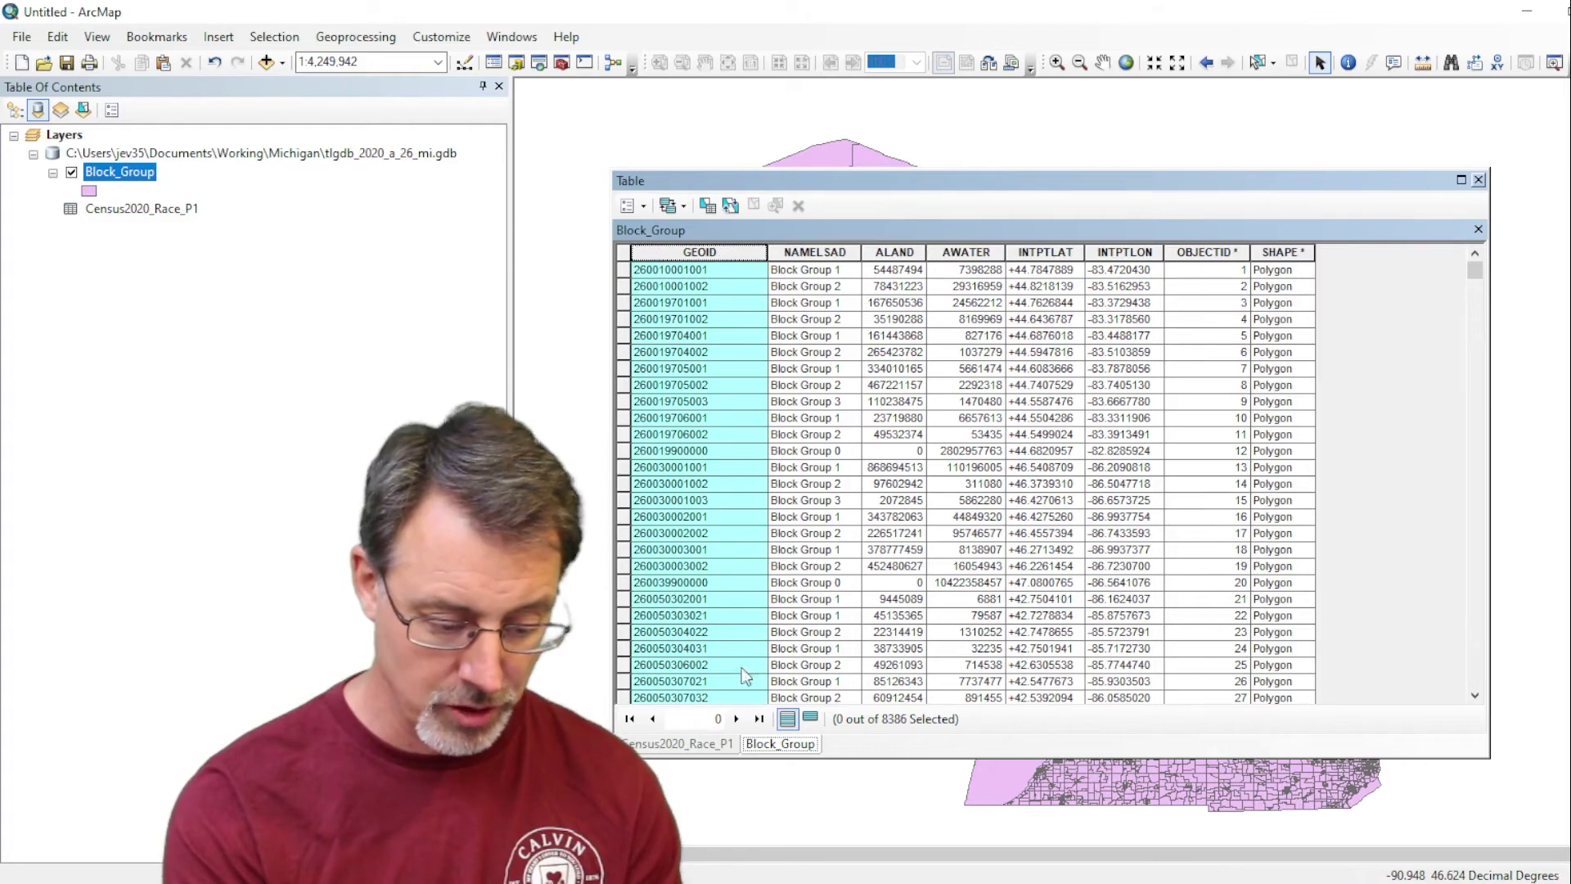
left_click(695, 743)
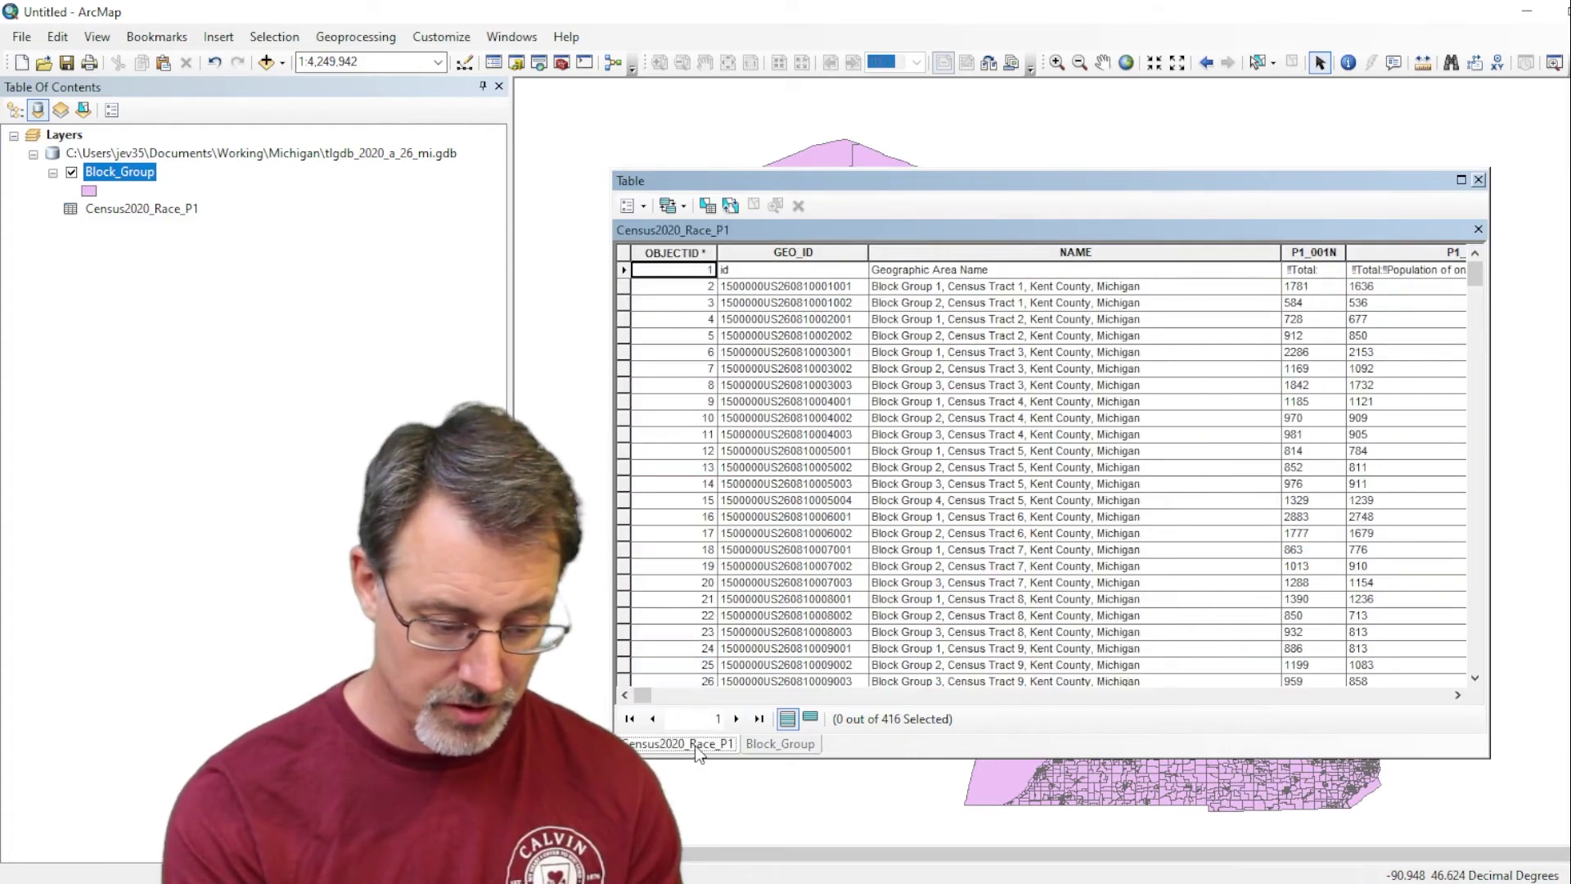
left_click(824, 255)
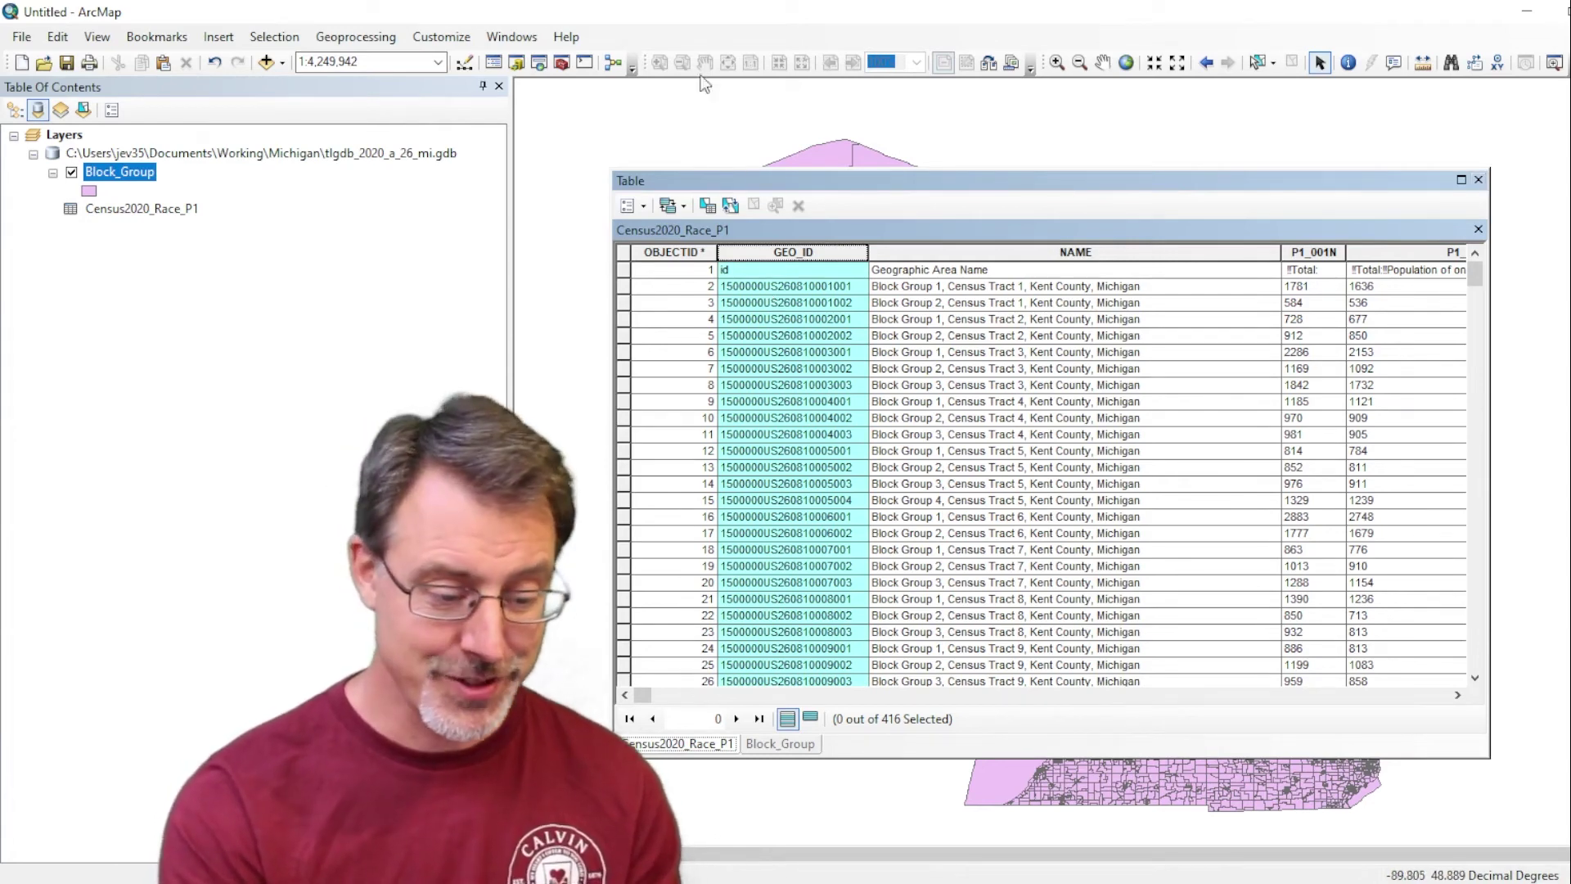
right_click(714, 29)
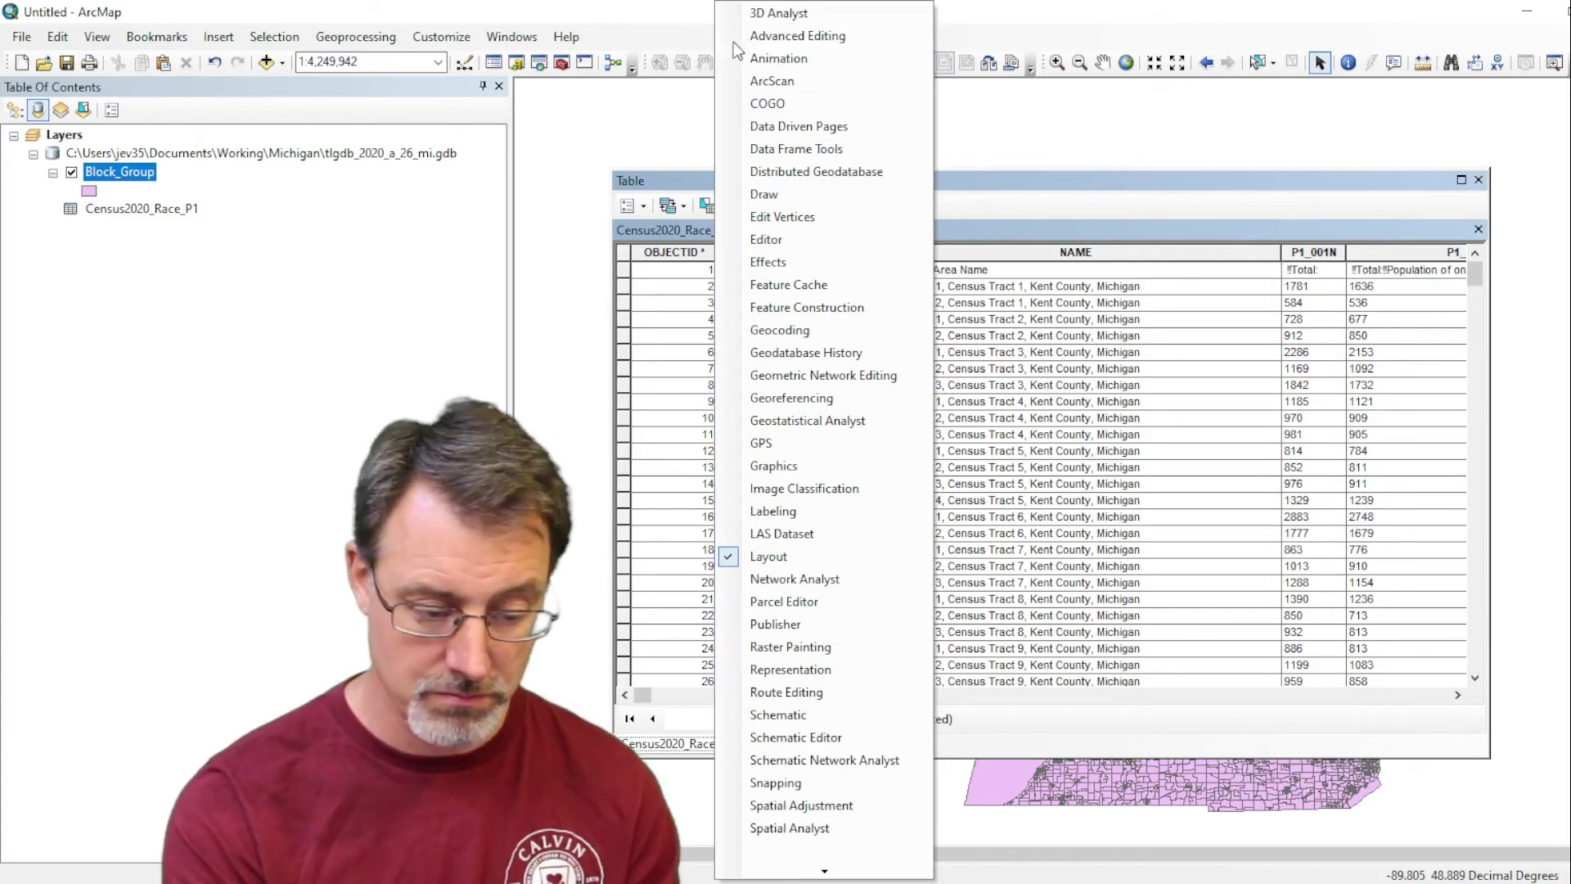
Turn on the Editor toolbar and choose Start Editing from the Editor menu.
left_click(790, 239)
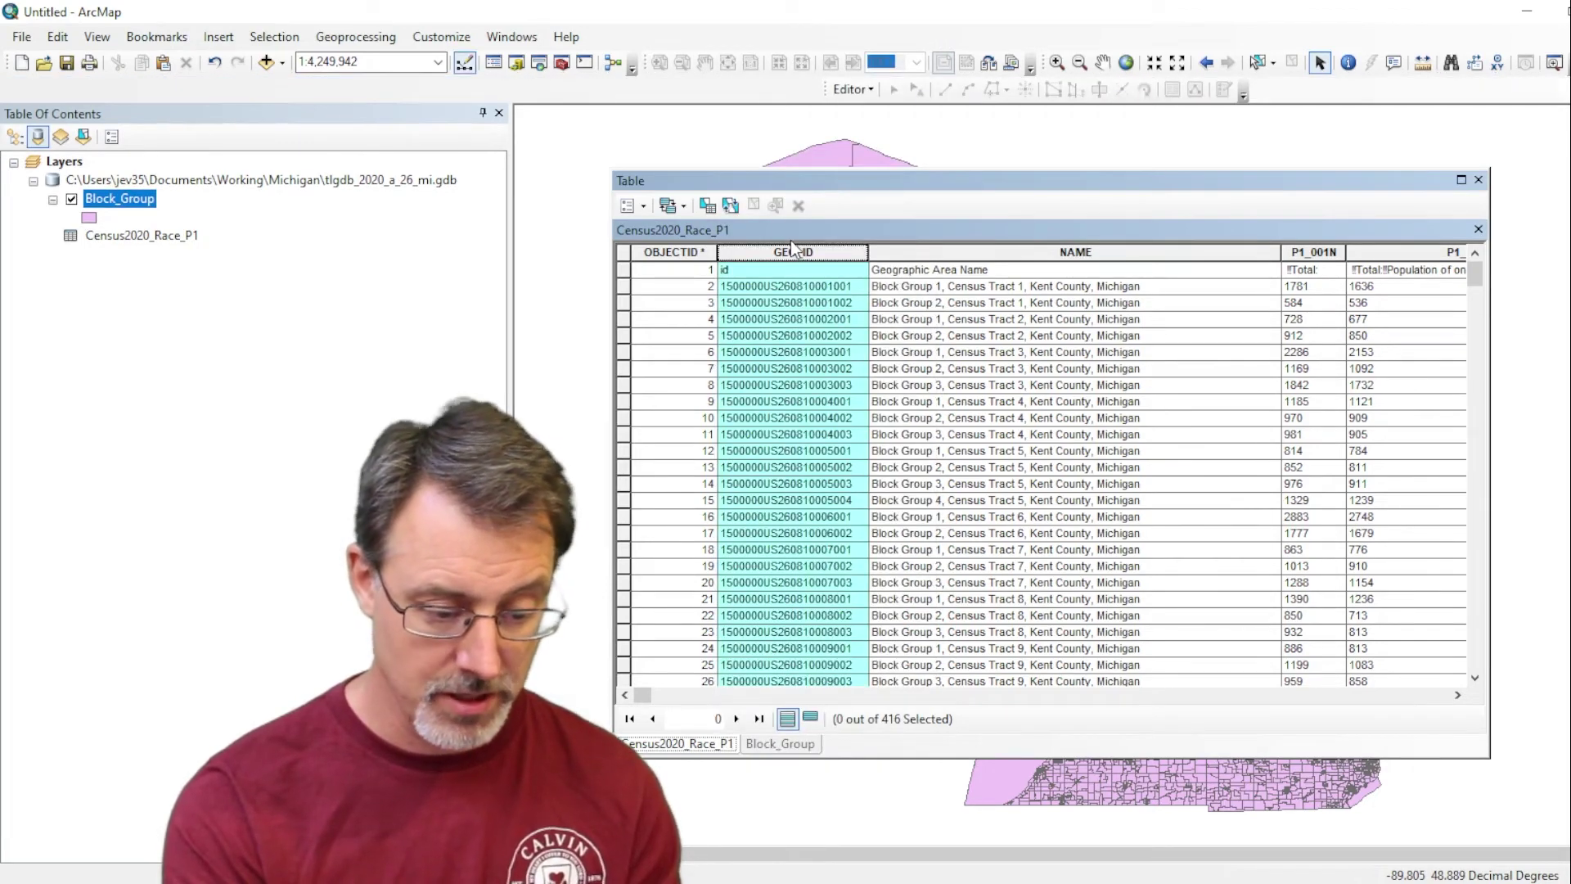
left_click(863, 91)
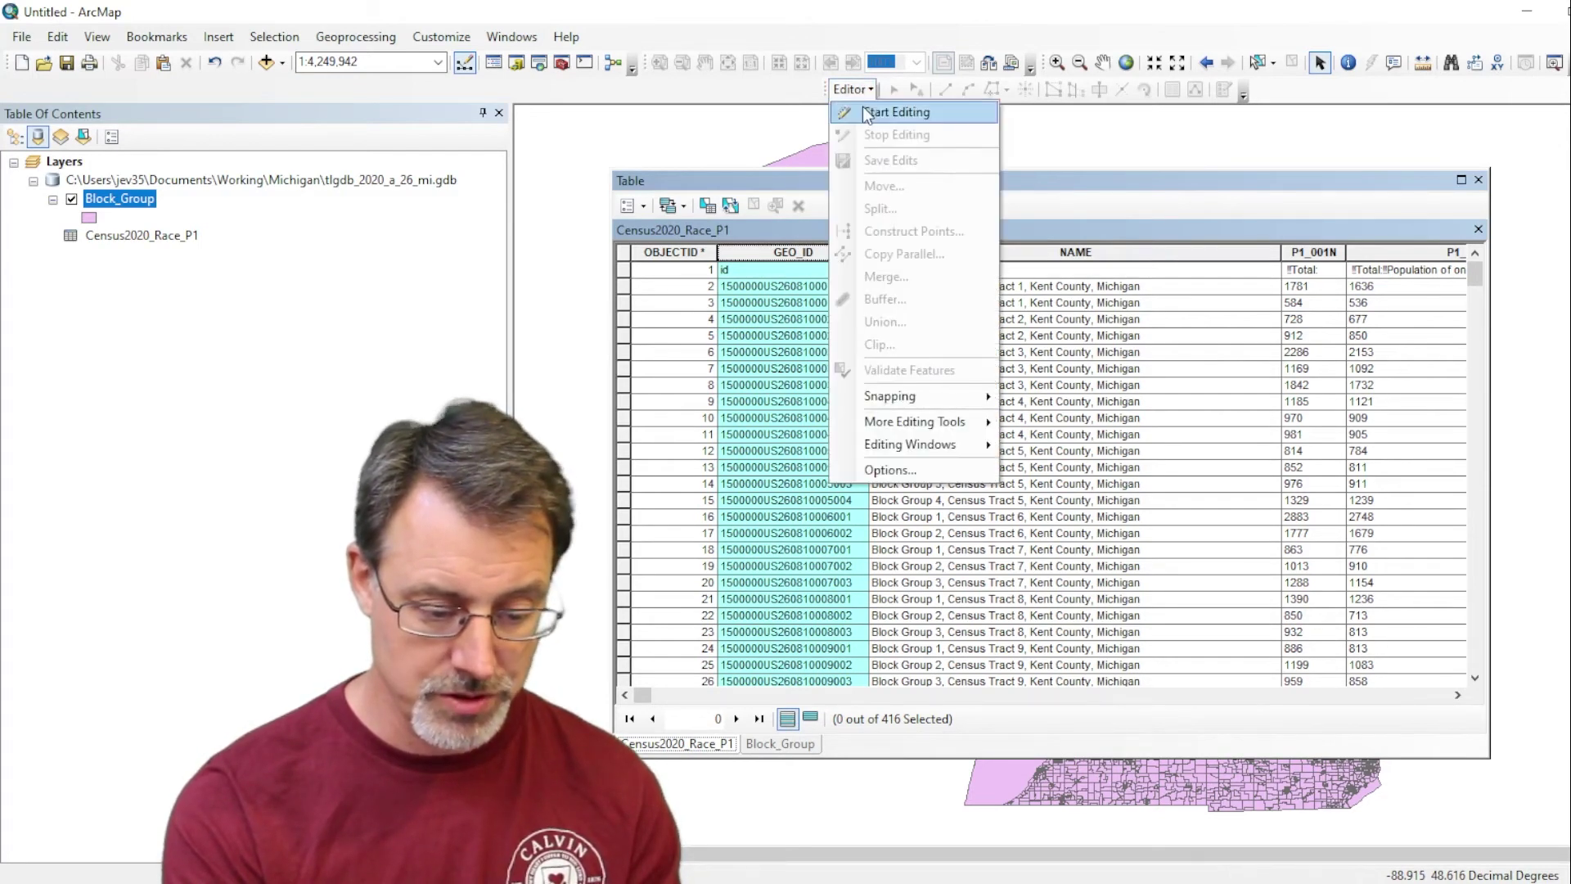
left_click(862, 107)
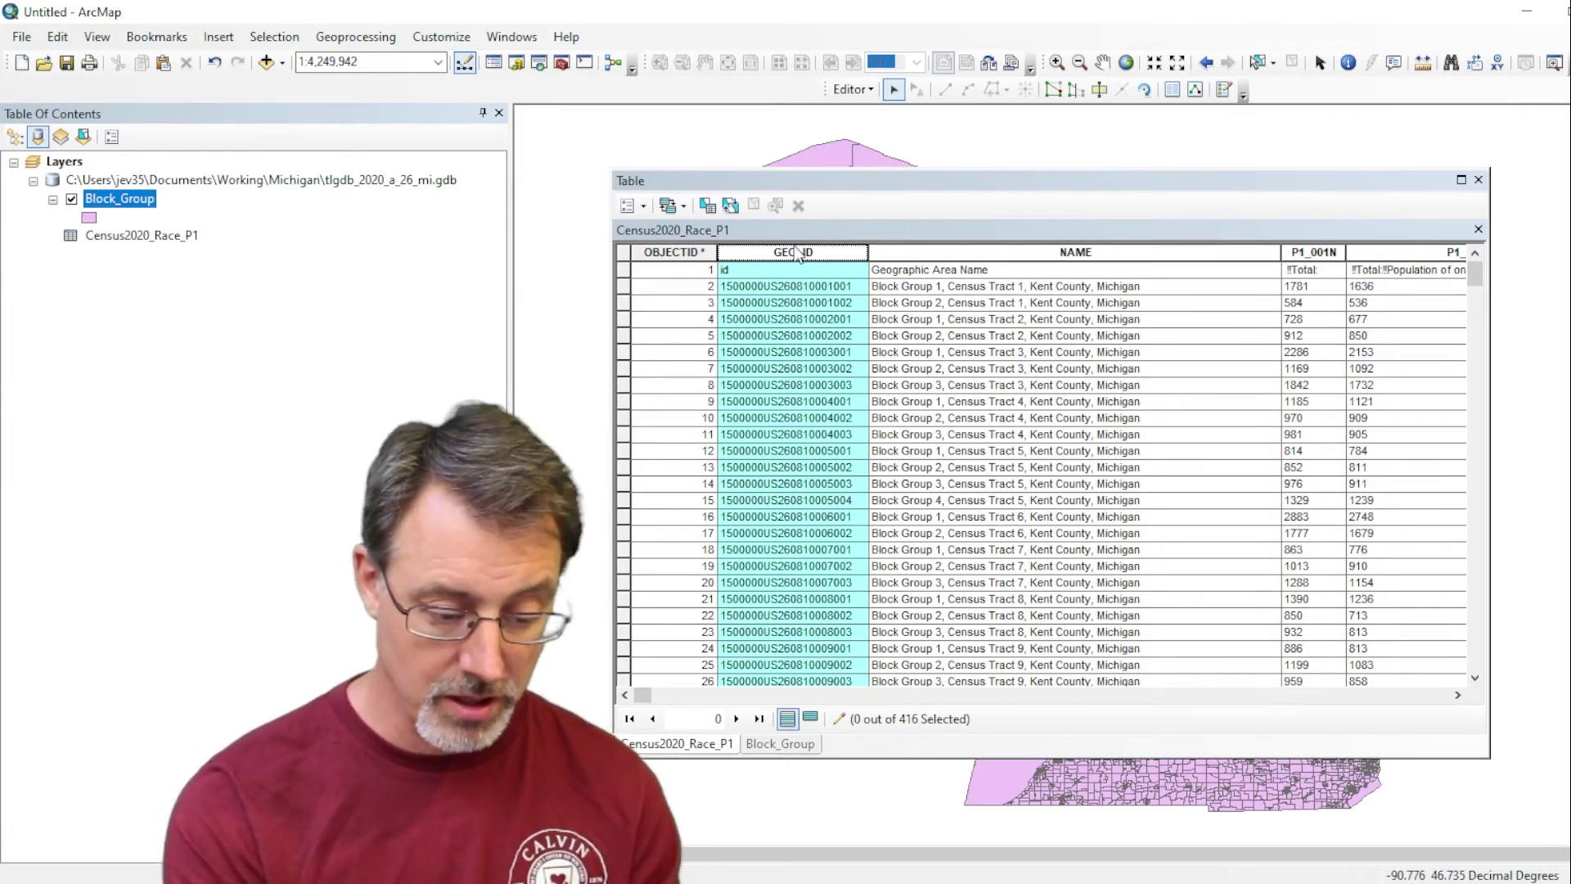
Find 1500000 in the Census2020_Race_P1 table, replace all with nothing, and close Find and Replace.
left_click(644, 207)
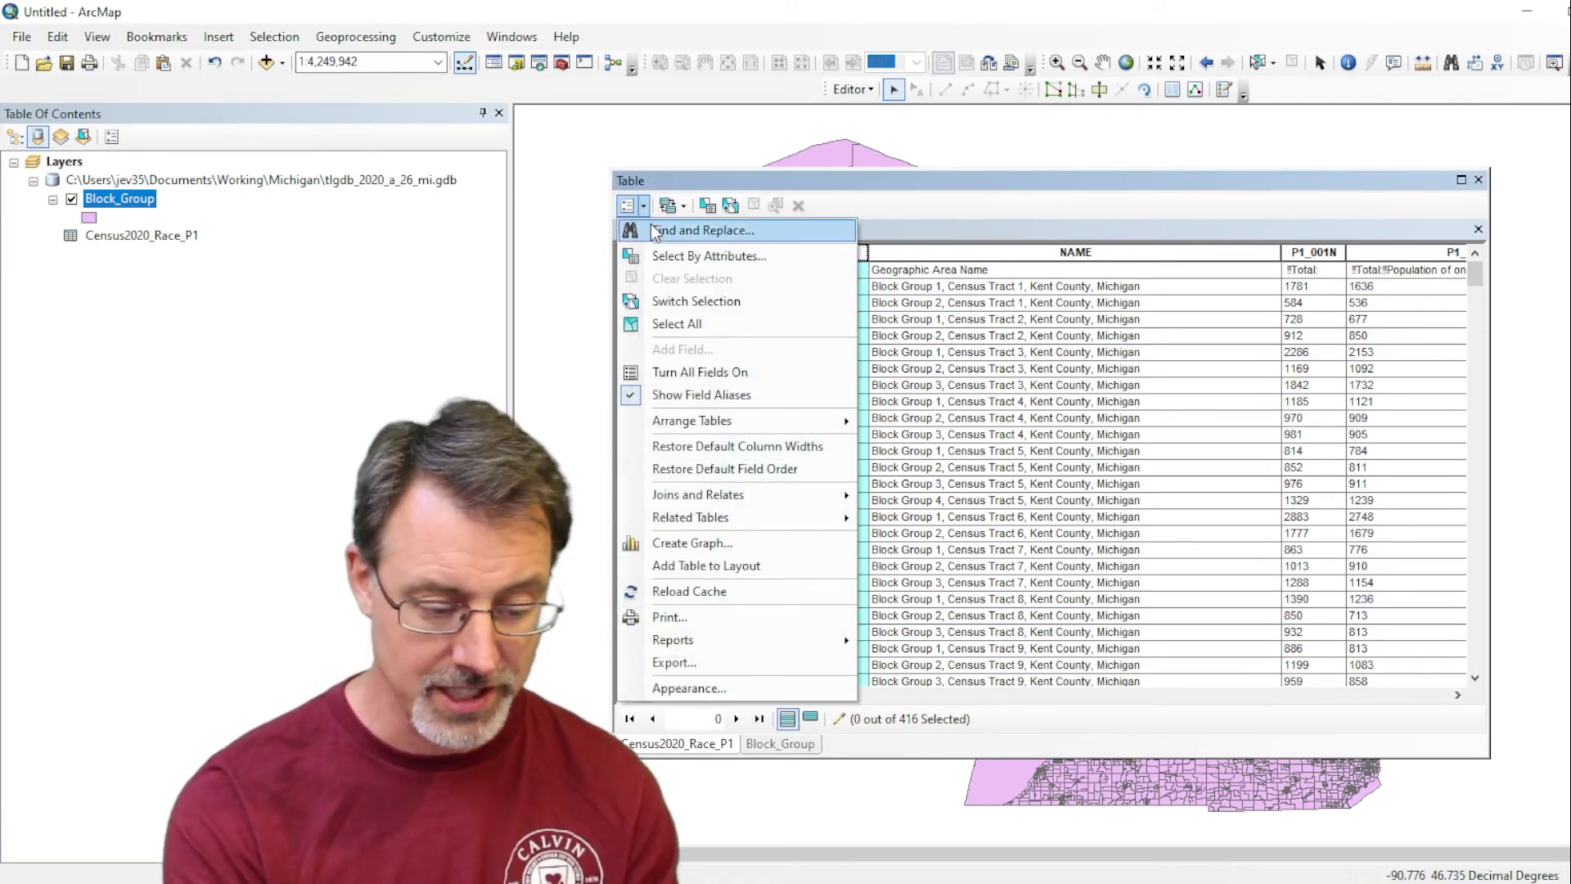
left_click(655, 231)
left_click(725, 270)
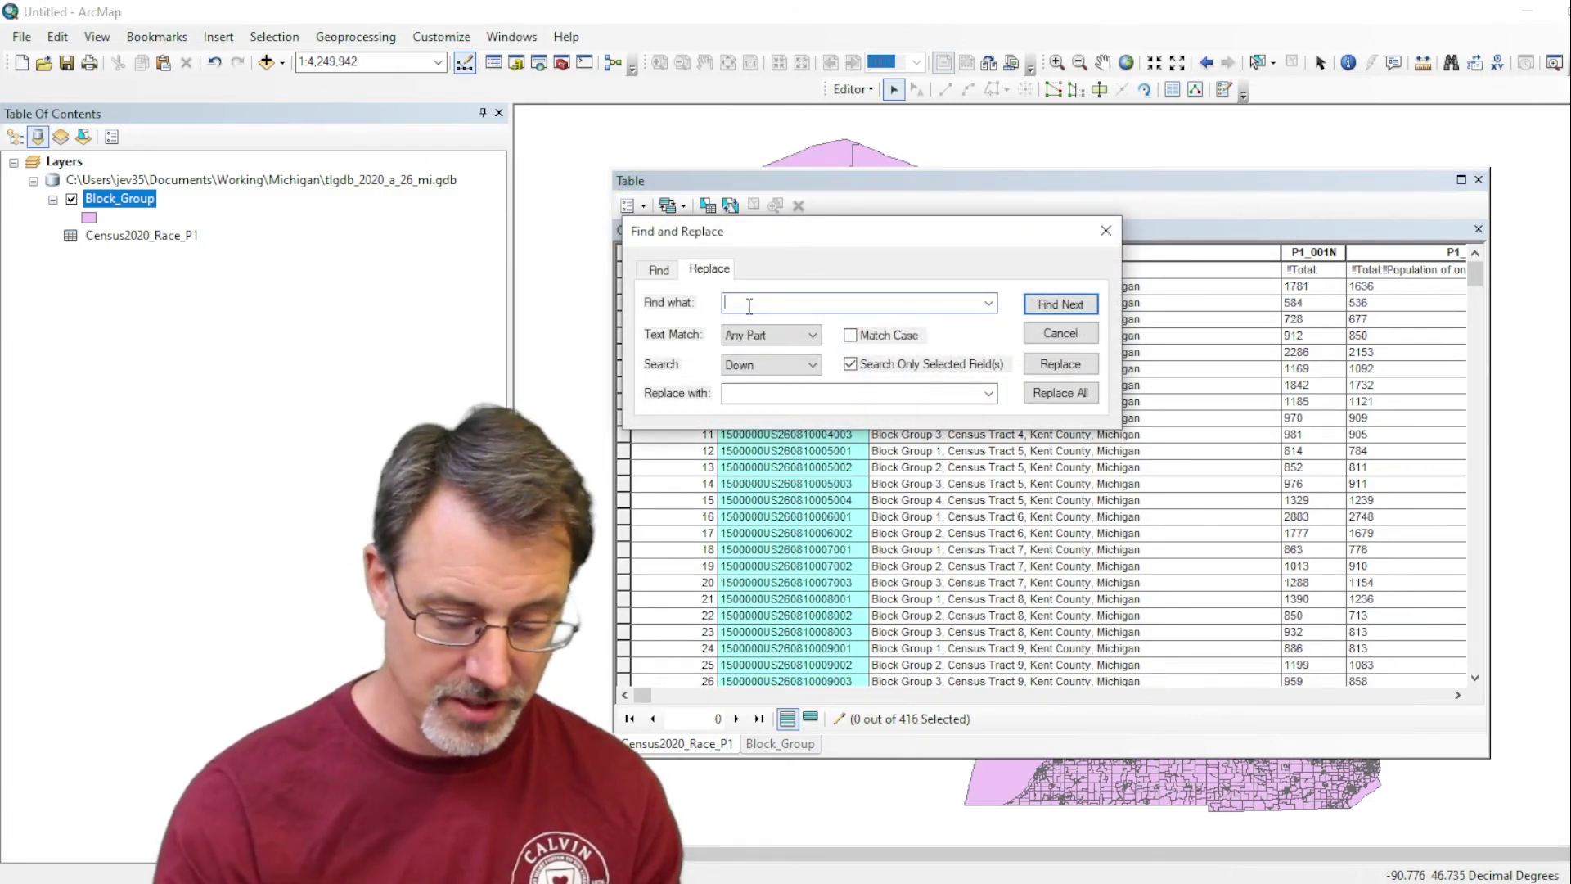
type("1500000US")
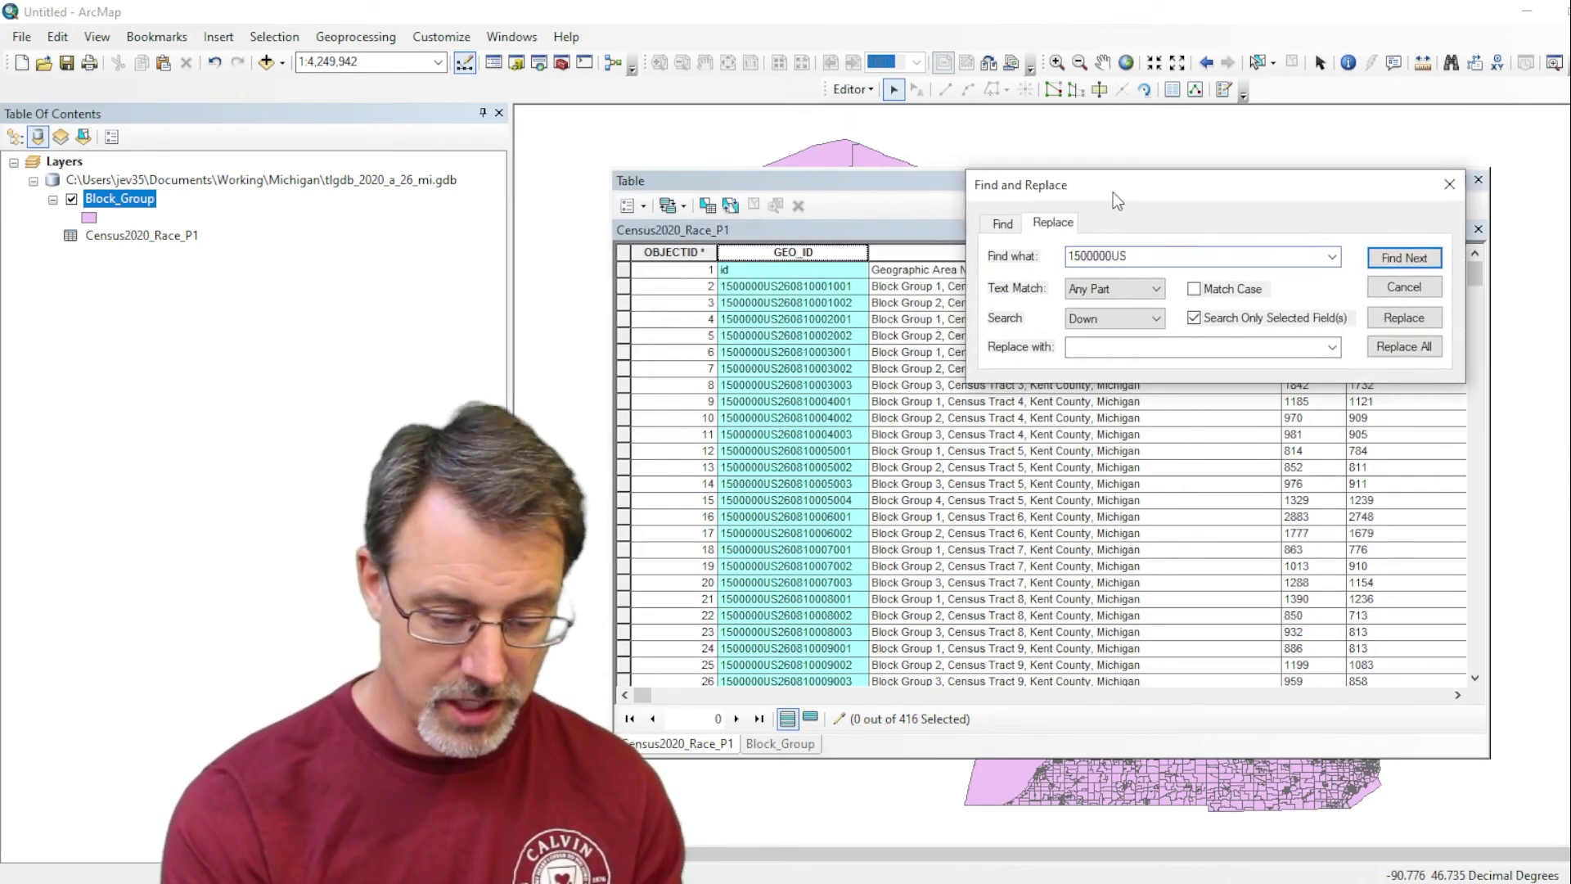
left_click_drag(1112, 193, 1113, 187)
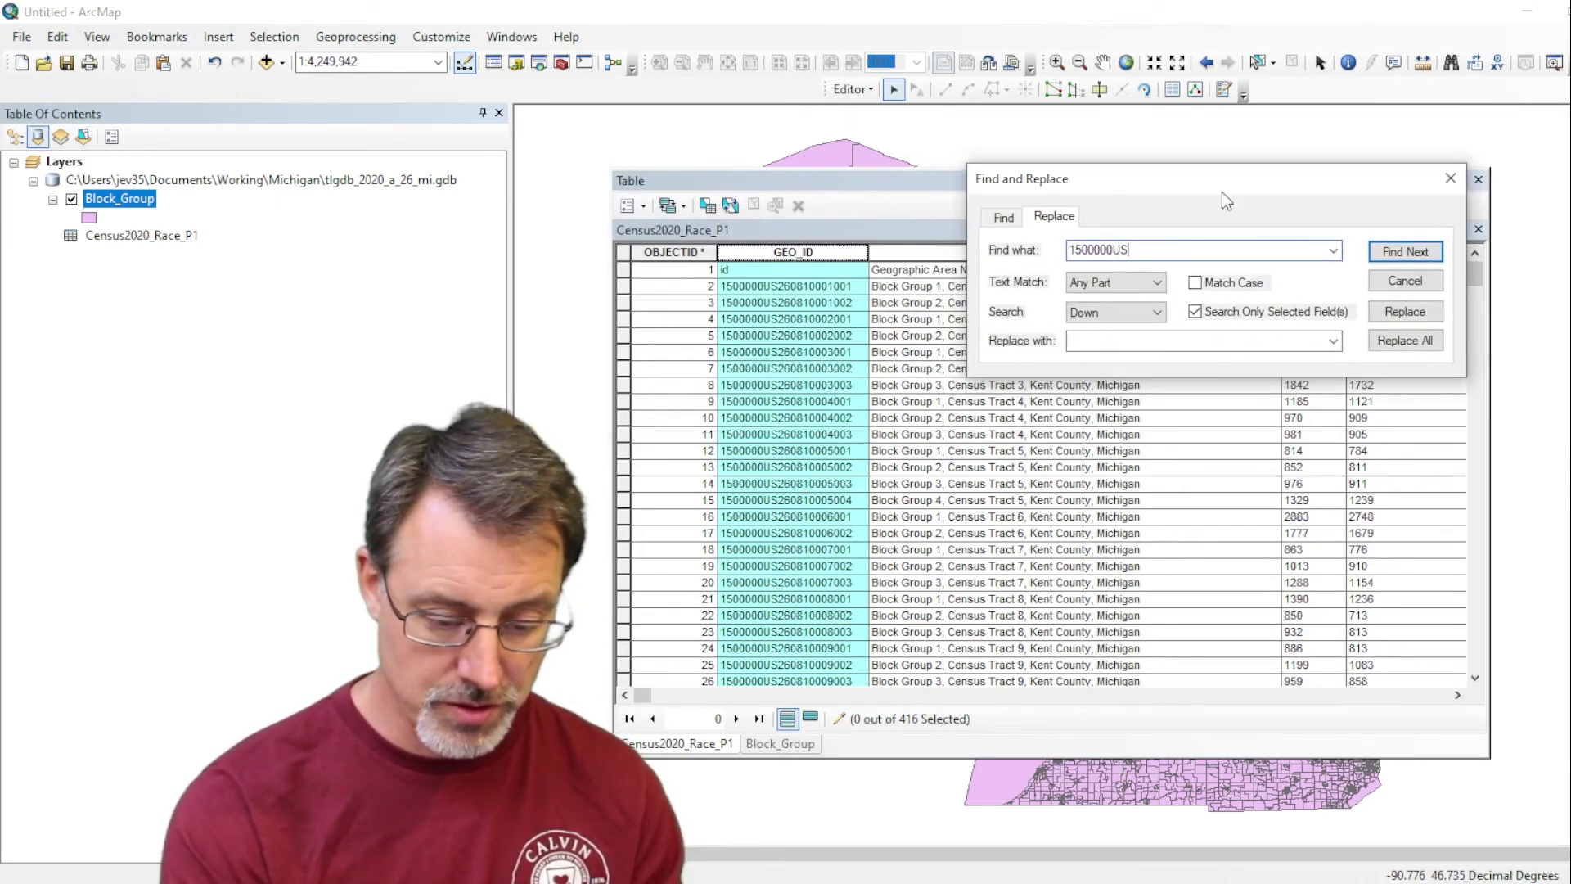
left_click(1402, 342)
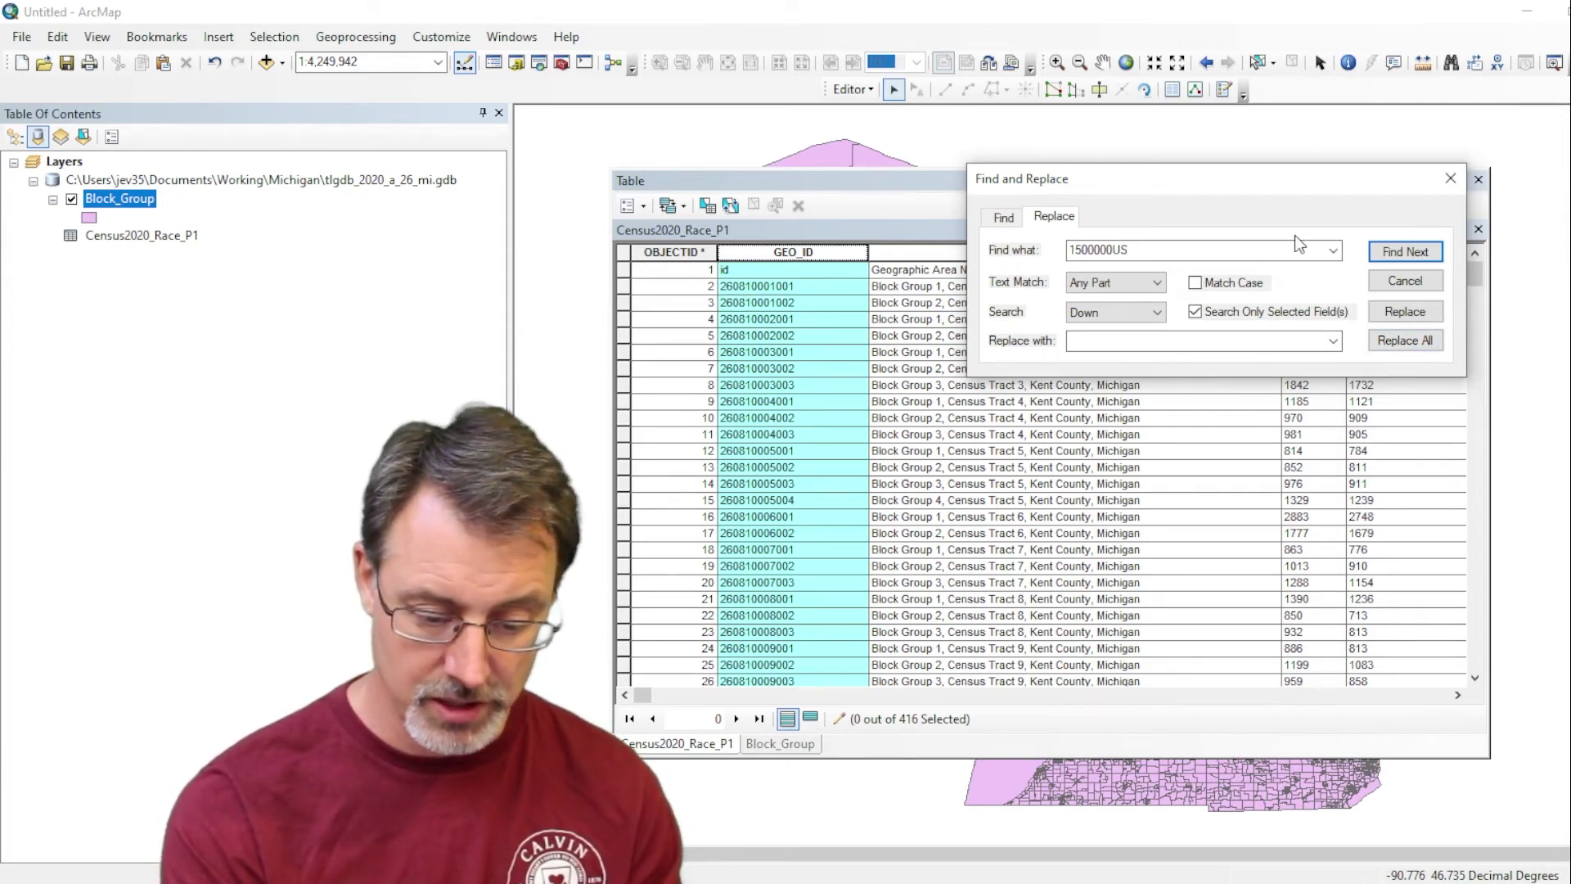
left_click(1450, 181)
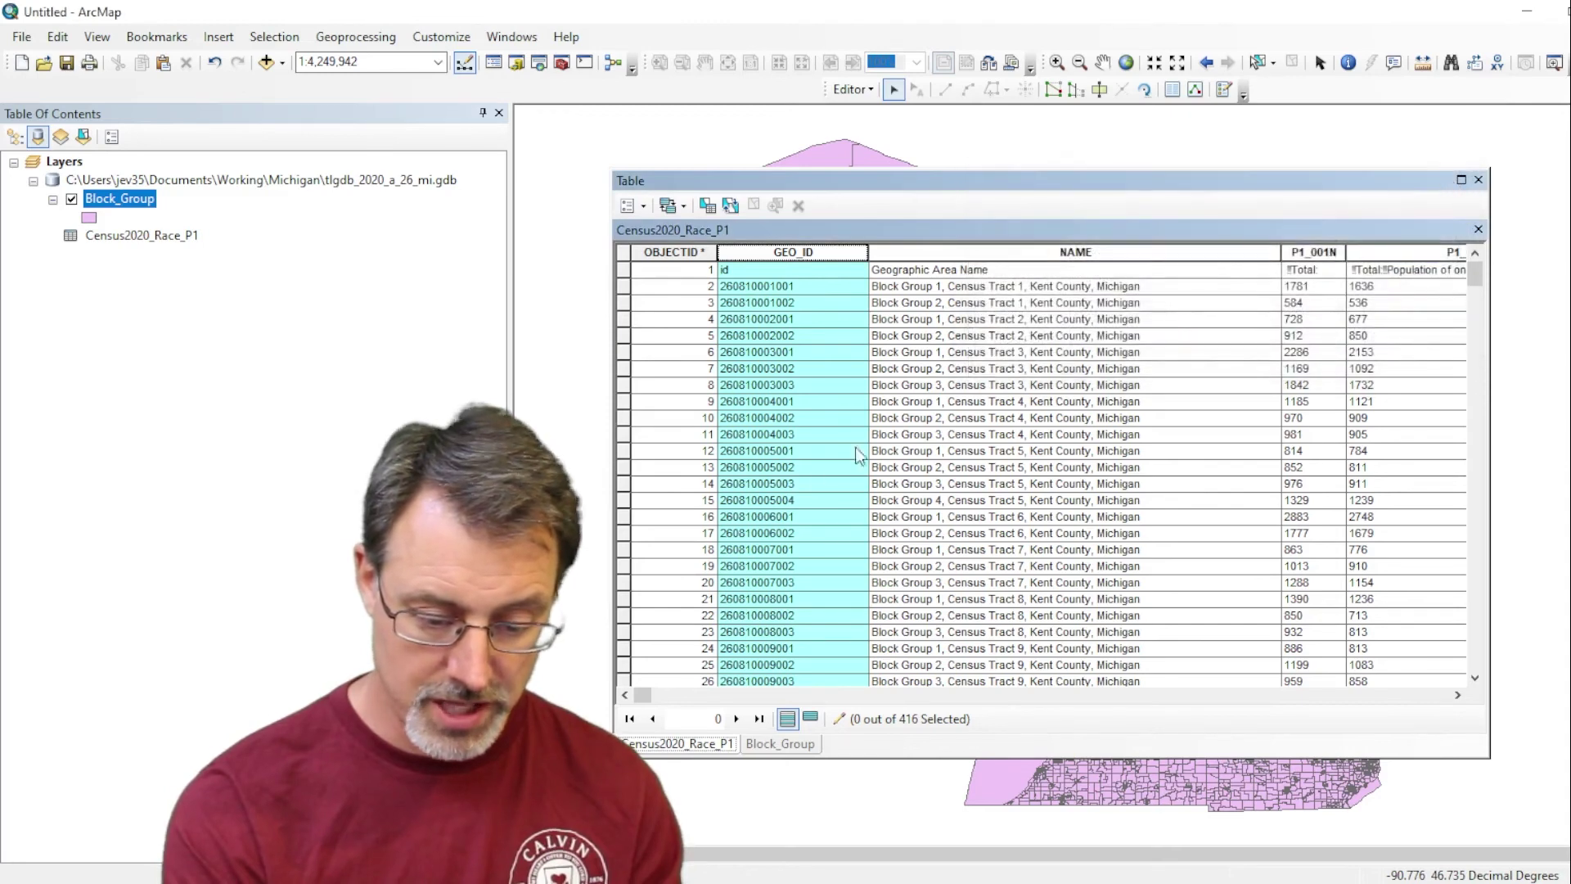
left_click(866, 90)
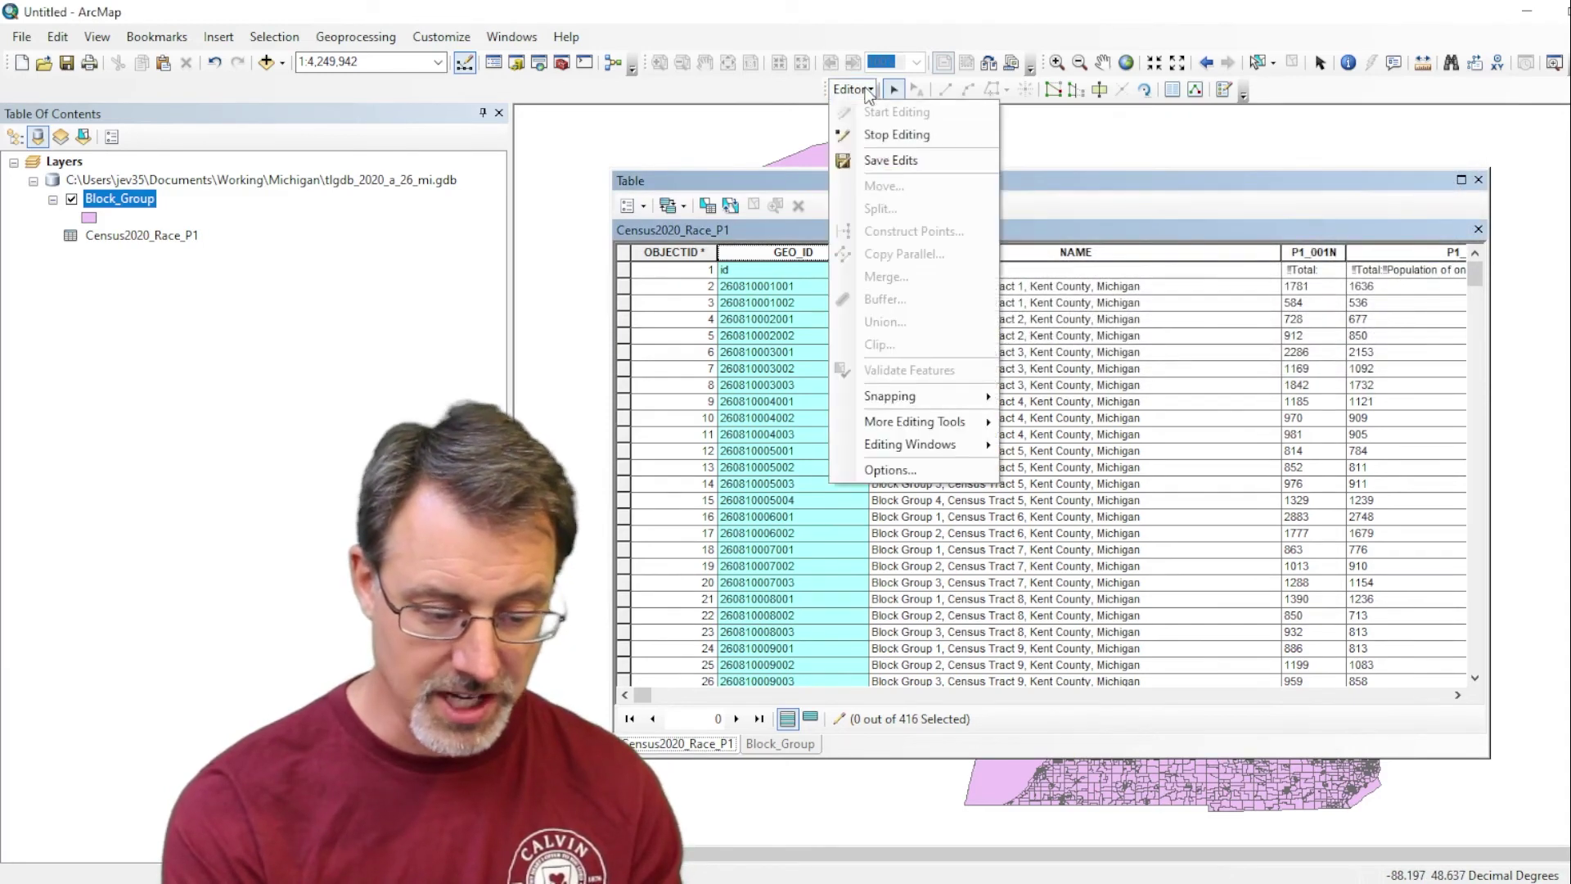
Stop editing and save the GEO_ID edits, then check the Block_Group and Census2020_Race_P1 tables.
left_click(870, 133)
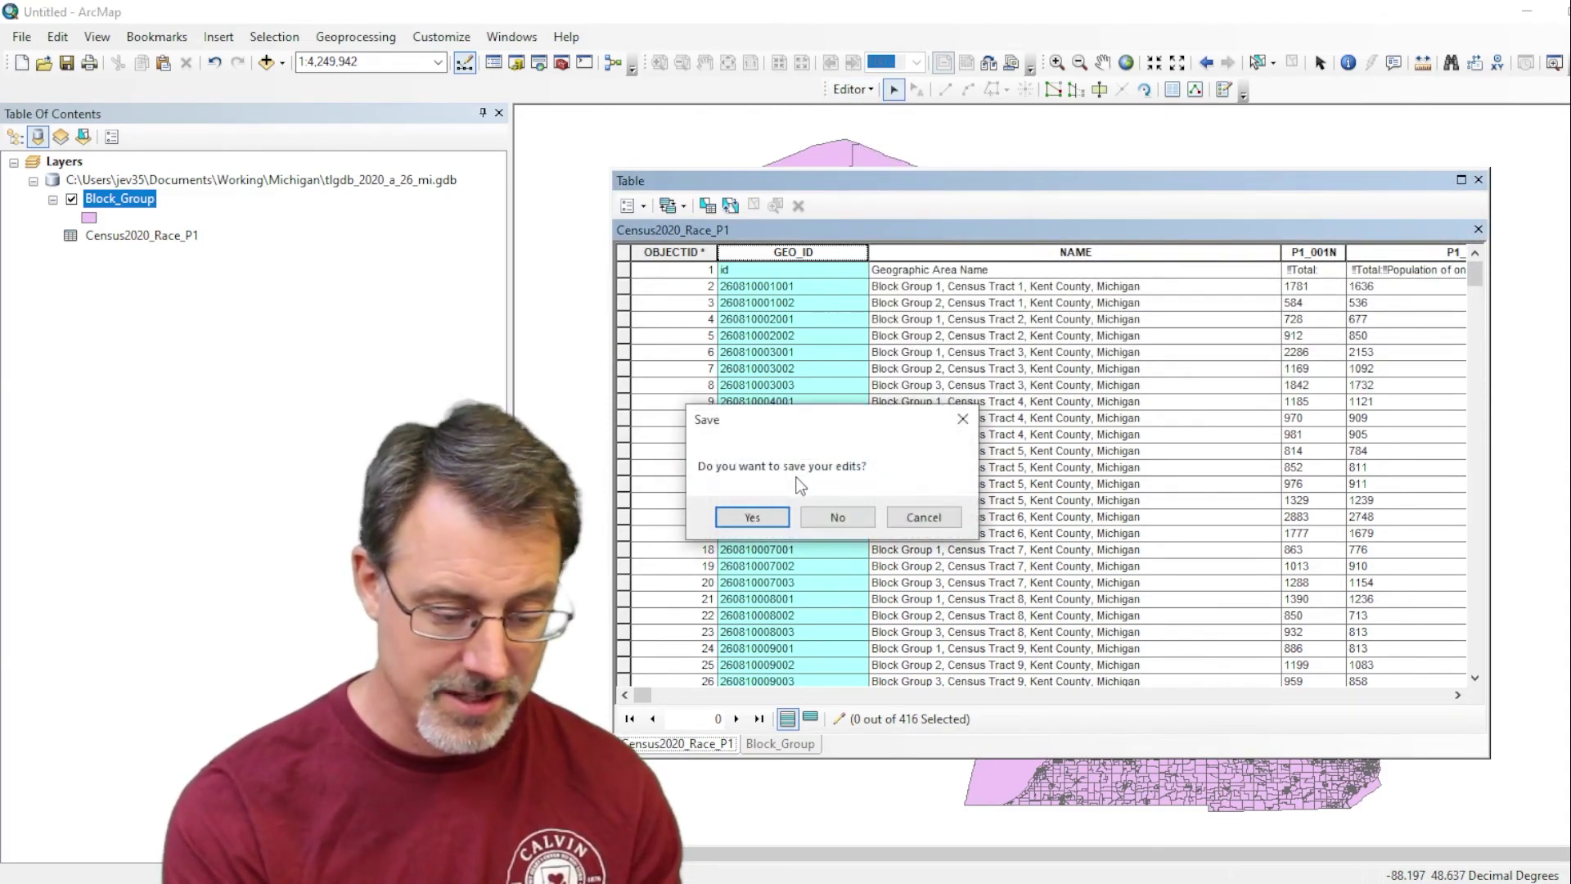
left_click(777, 517)
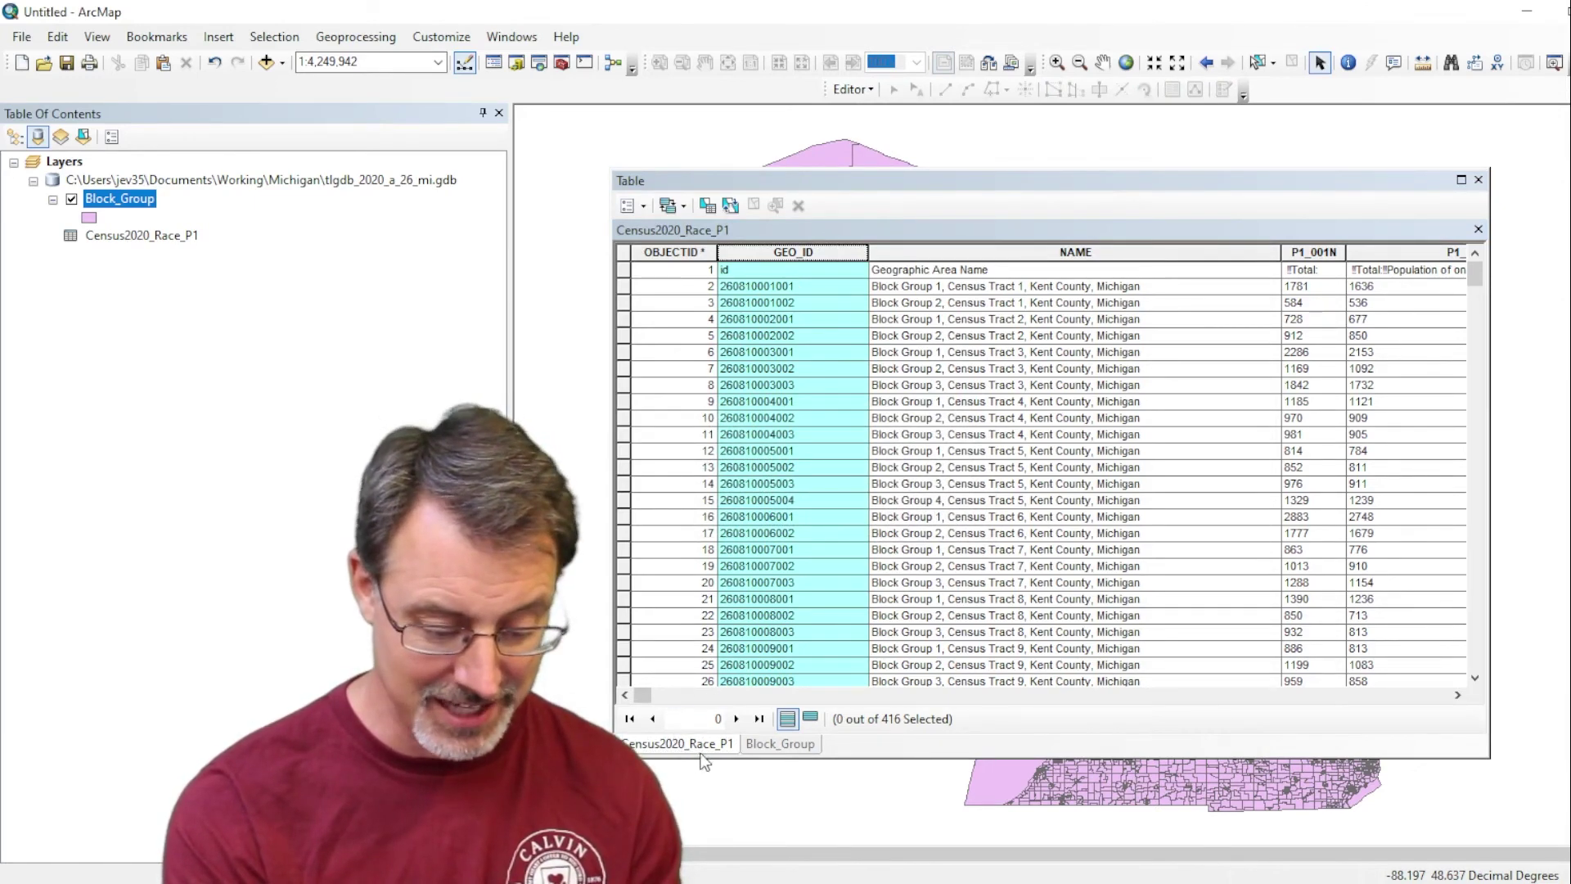
left_click(773, 745)
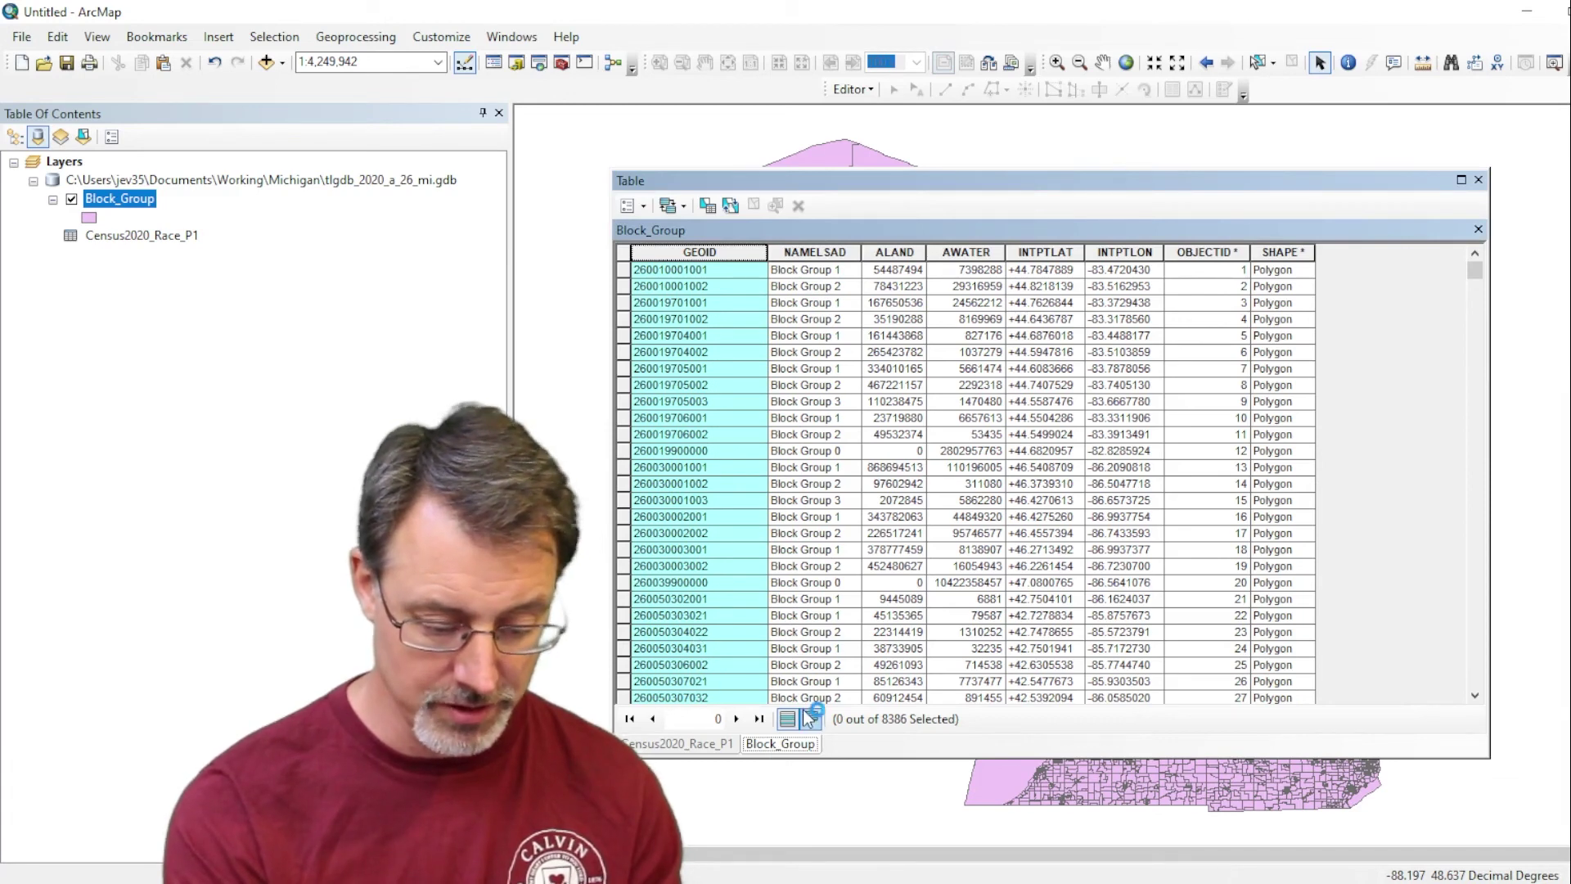
left_click(713, 745)
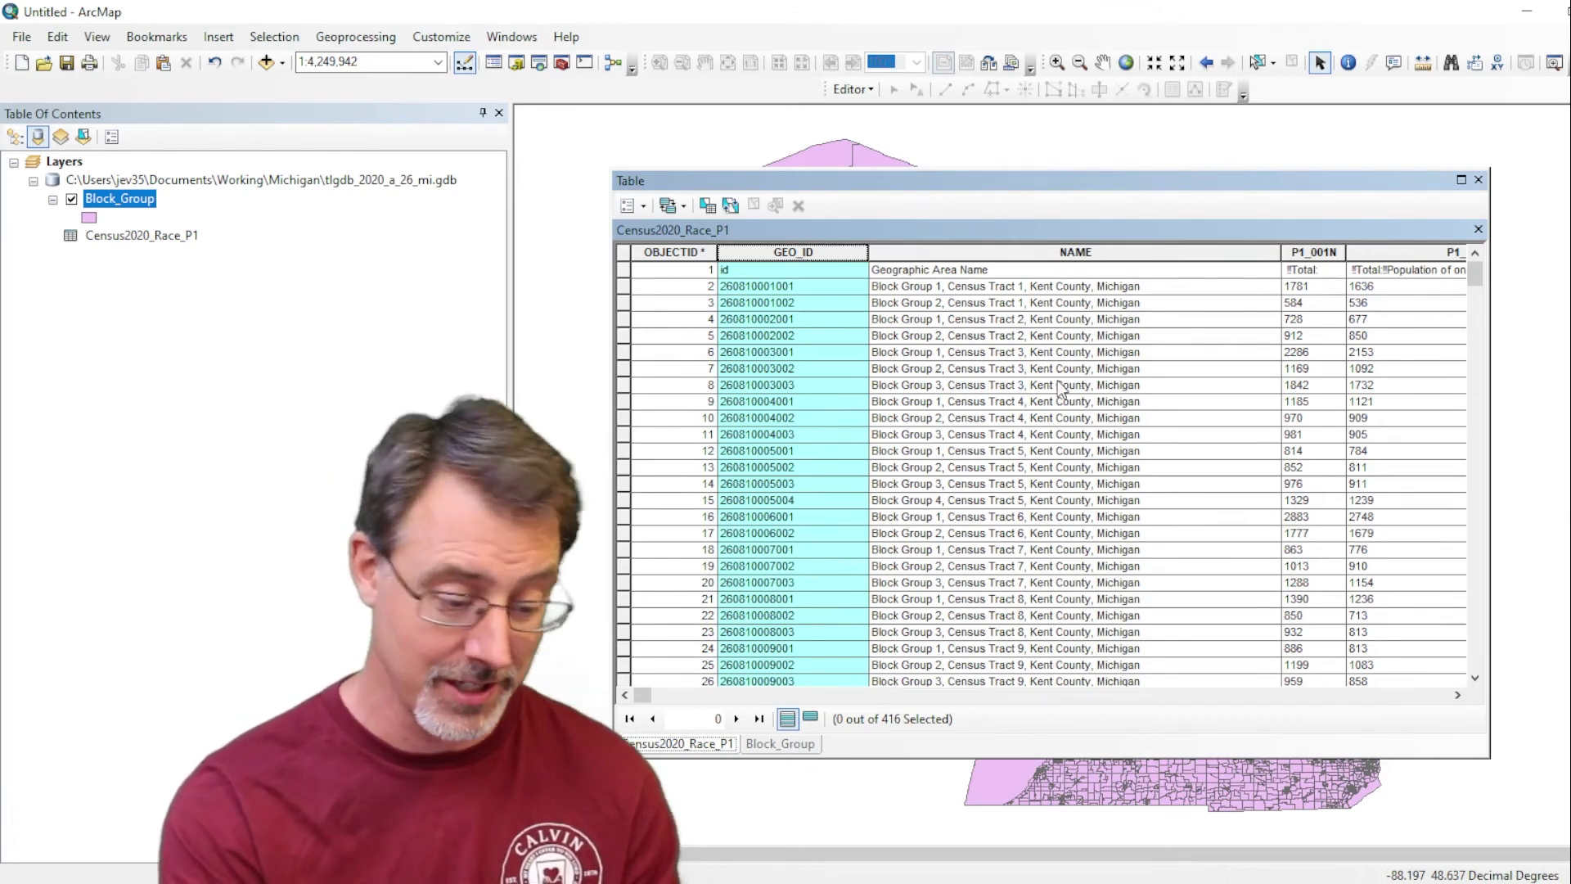
Close the attribute table and switch the Table Of Contents to List By Drawing Order.
left_click(1478, 180)
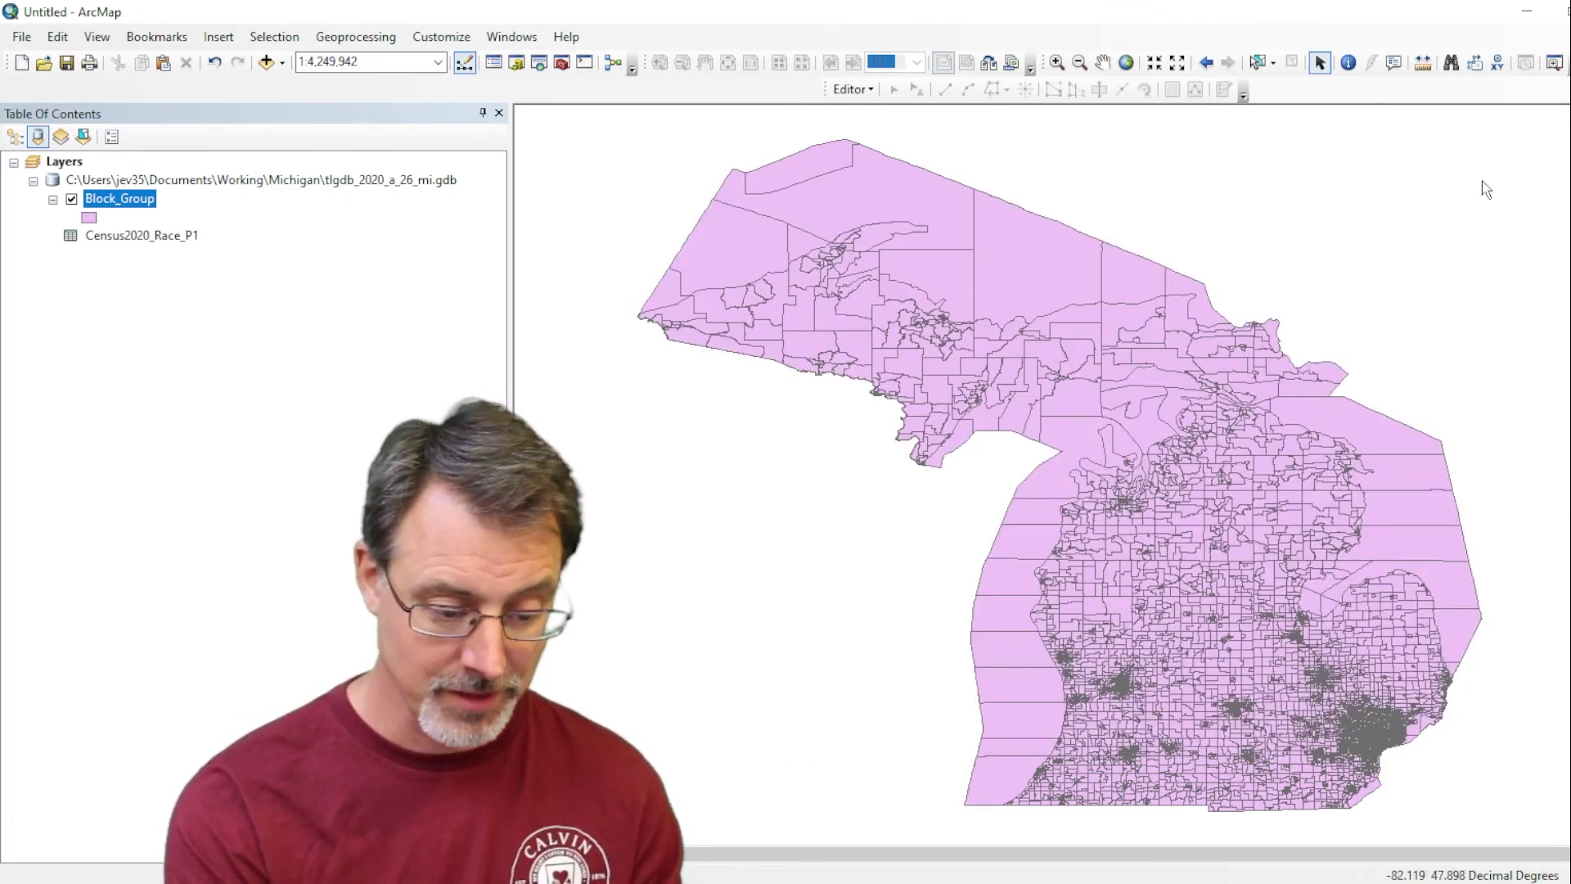
right_click(121, 202)
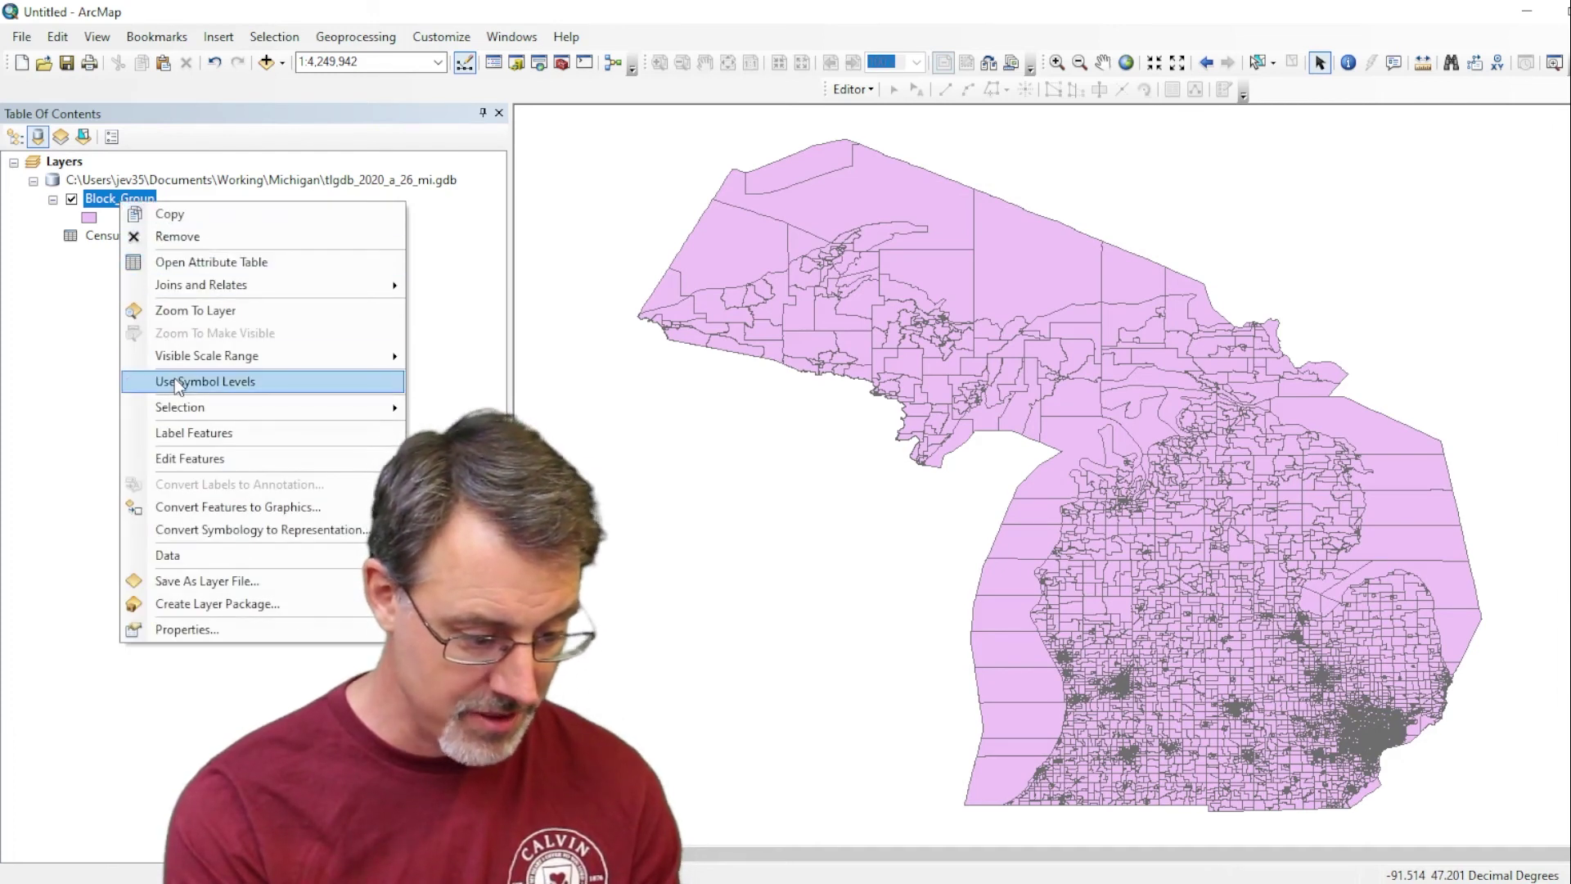
mouse_move(181, 409)
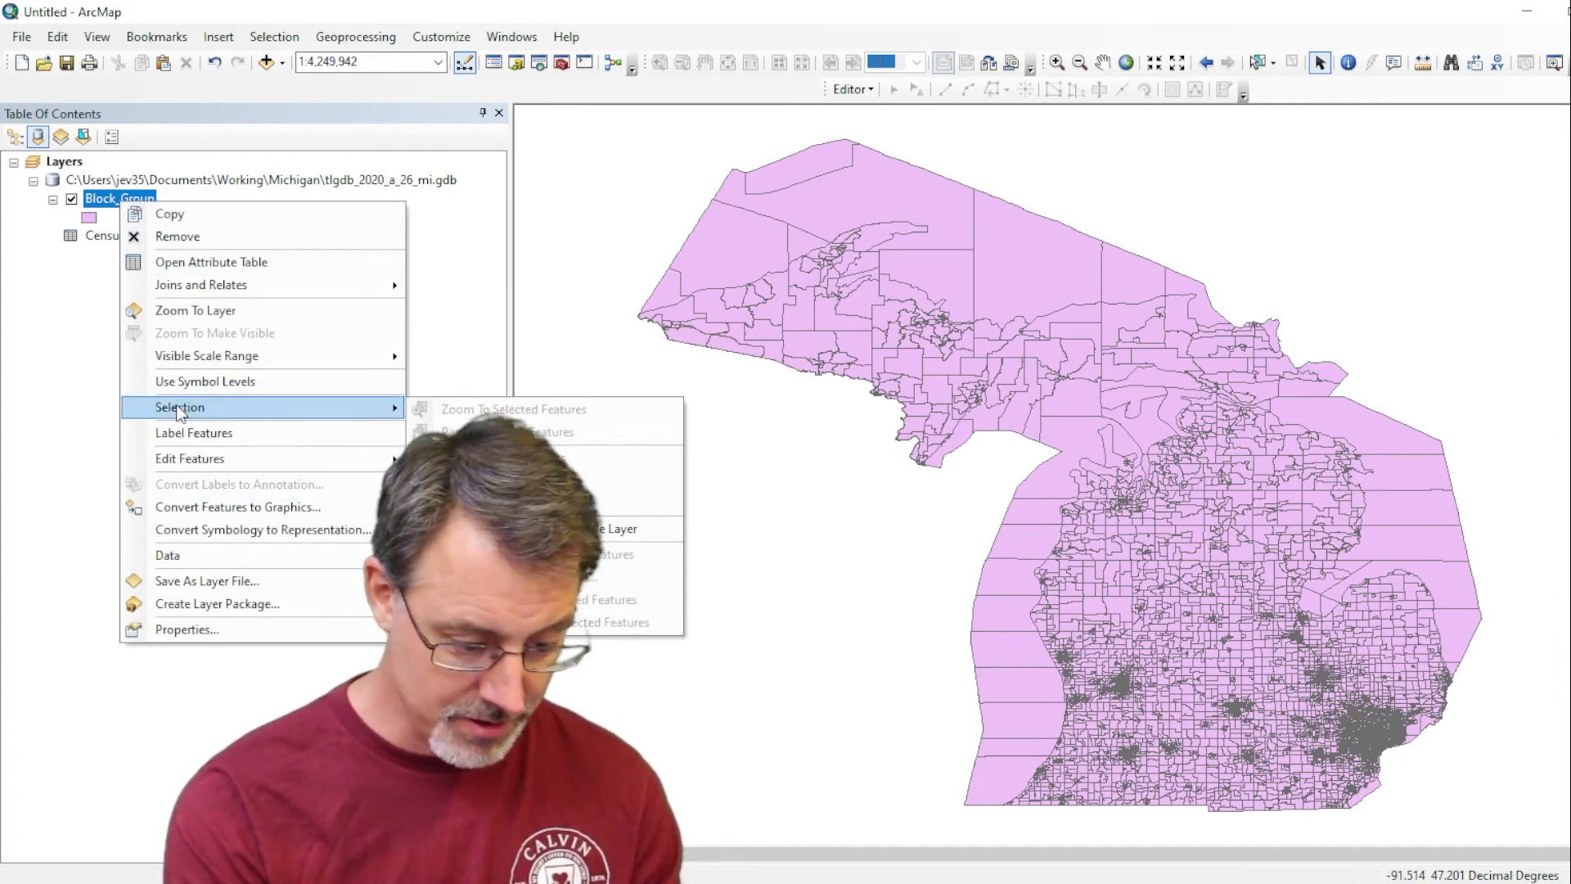
left_click(98, 330)
right_click(103, 236)
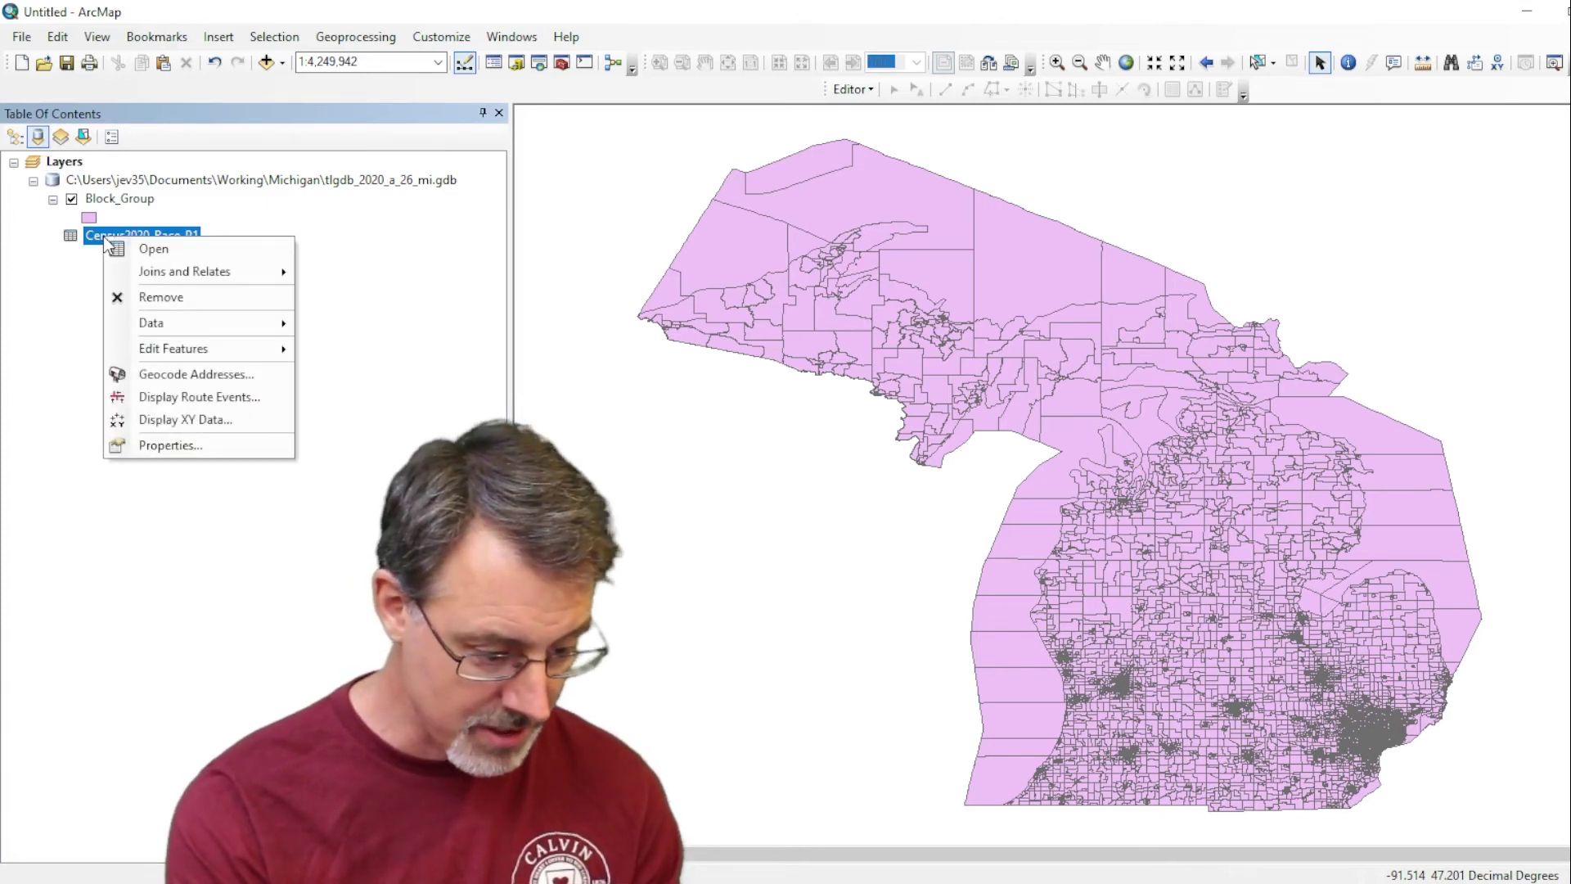
left_click(104, 236)
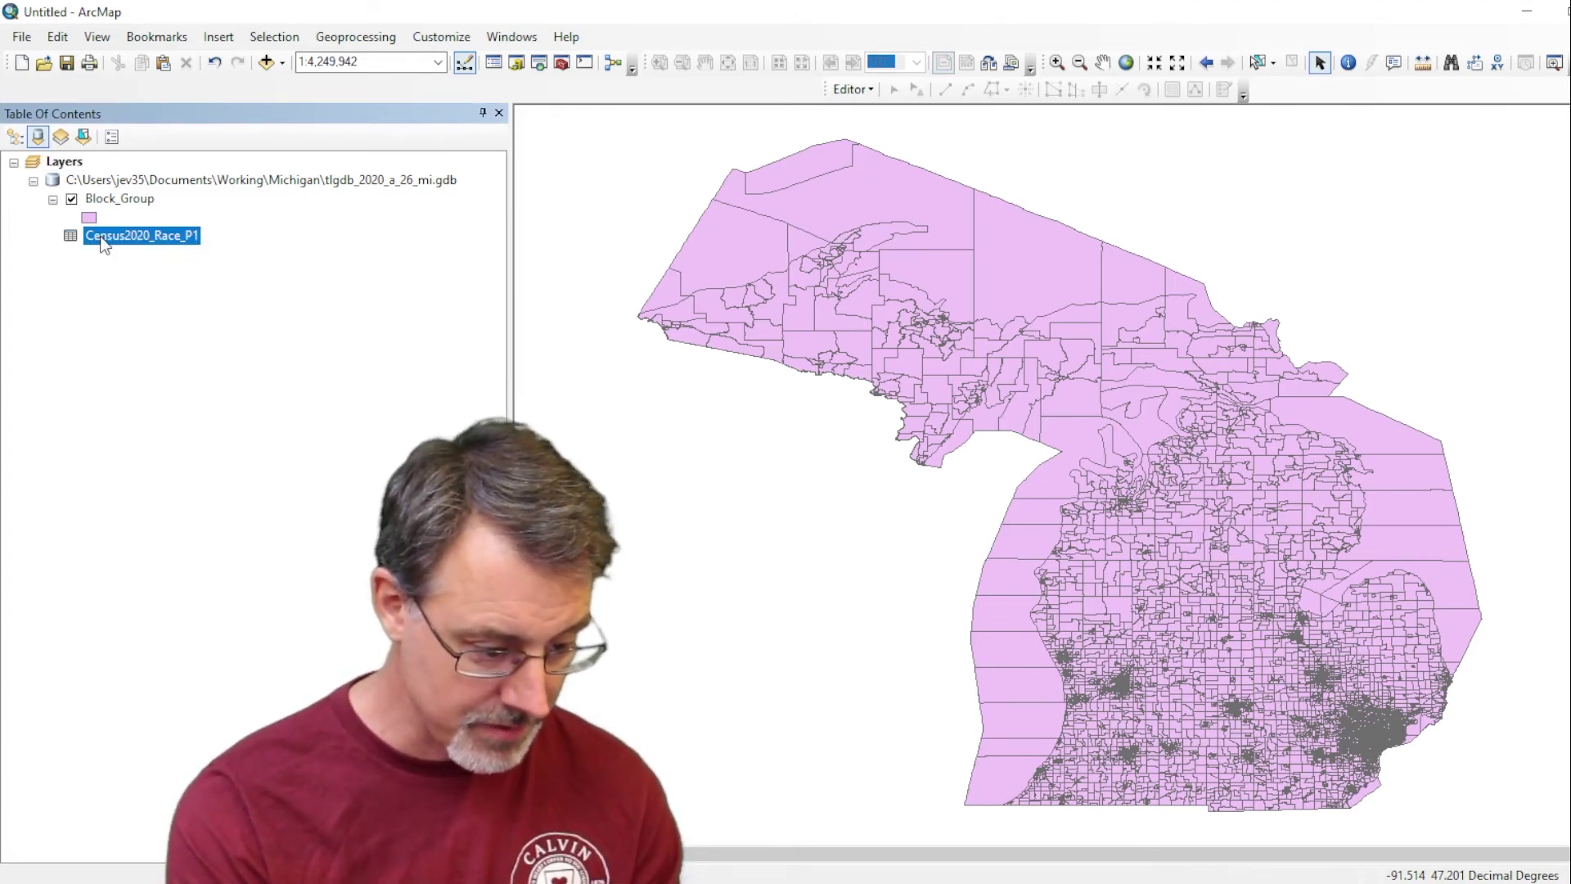
left_click(83, 137)
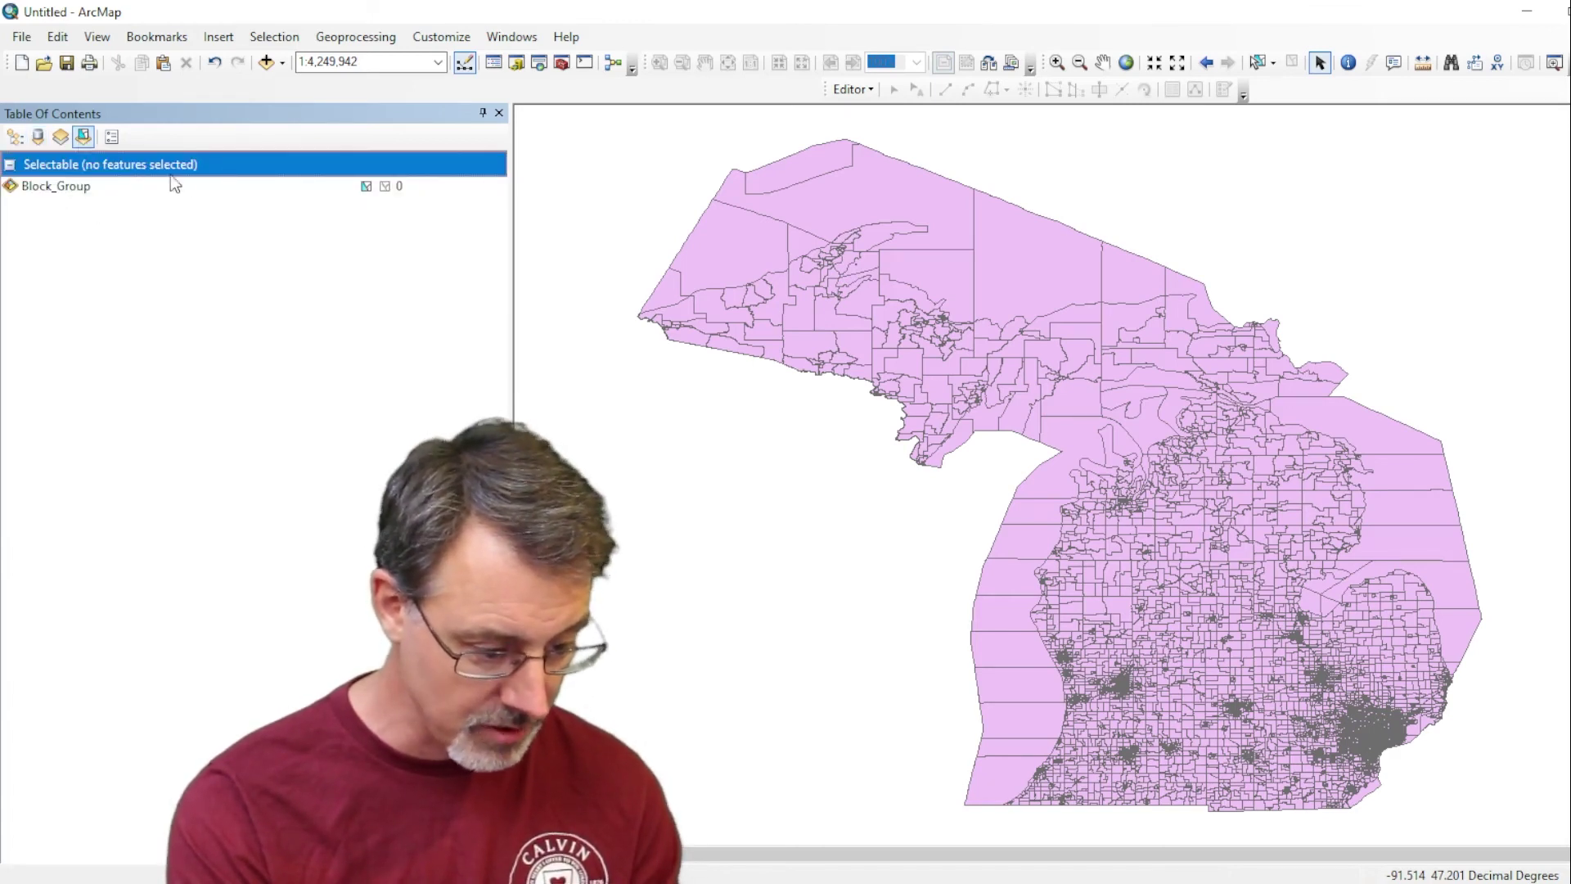
left_click(15, 137)
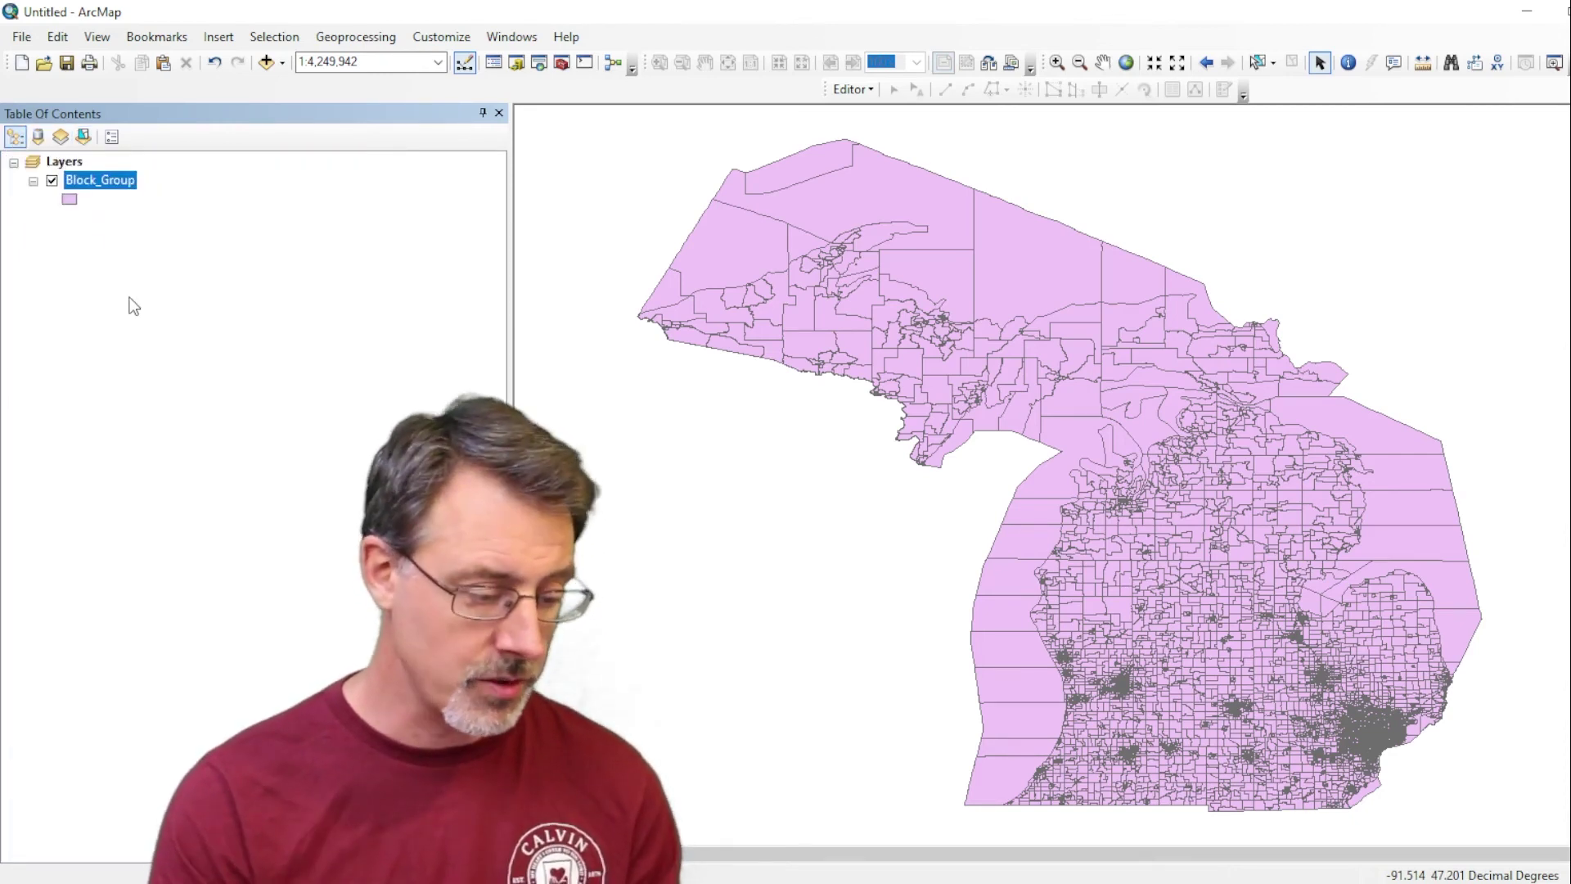
Join Census2020_Race_P1 to Block_Group on GEOID = GEO_ID, keeping only matching records.
right_click(103, 188)
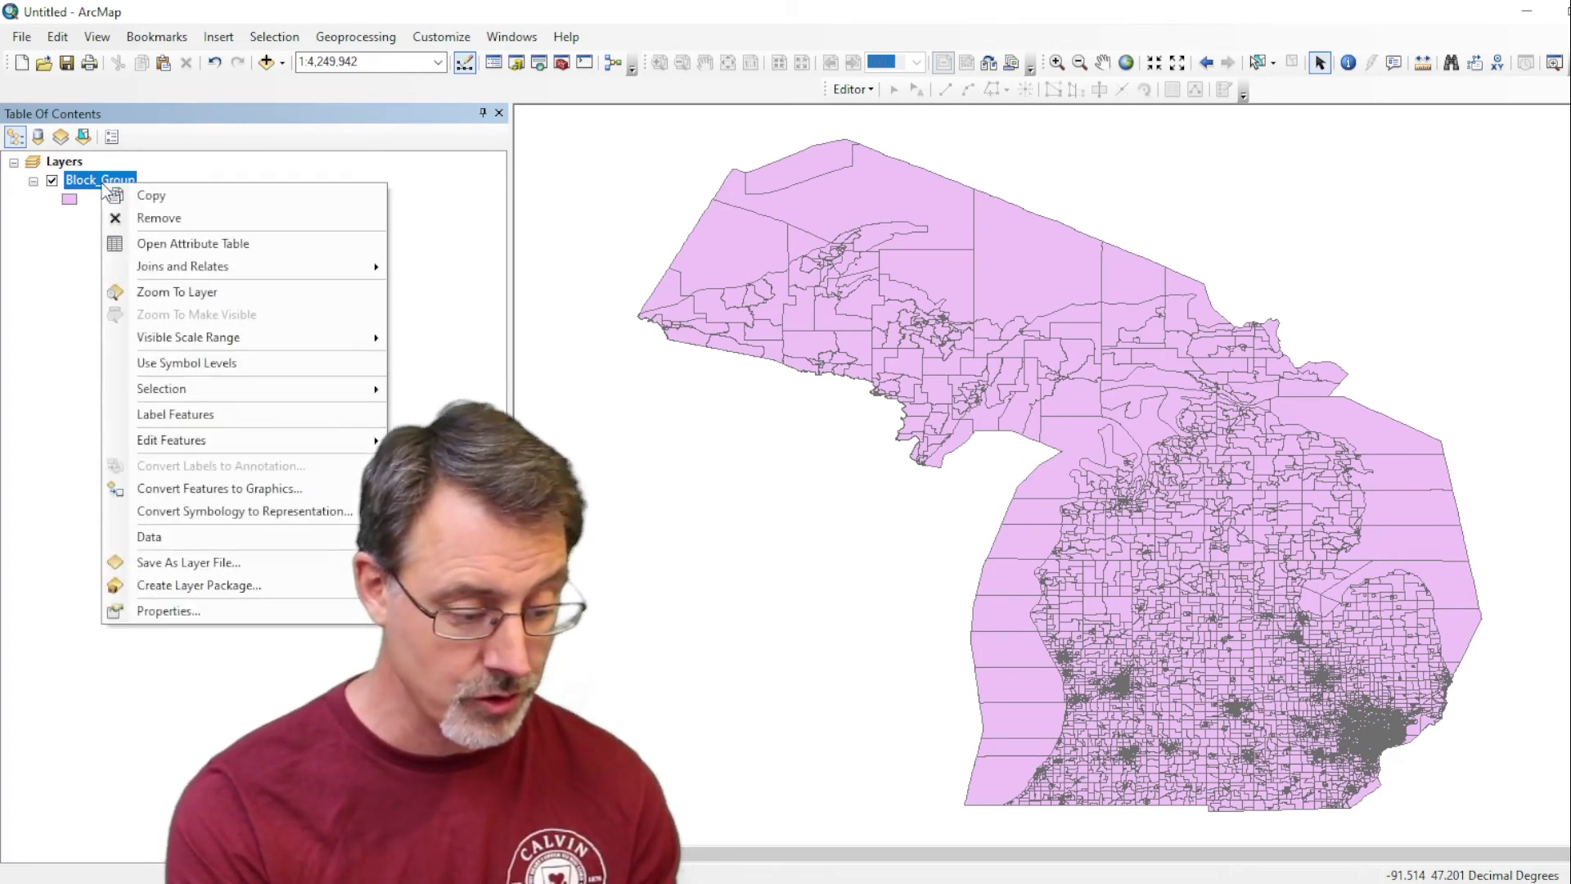
mouse_move(131, 270)
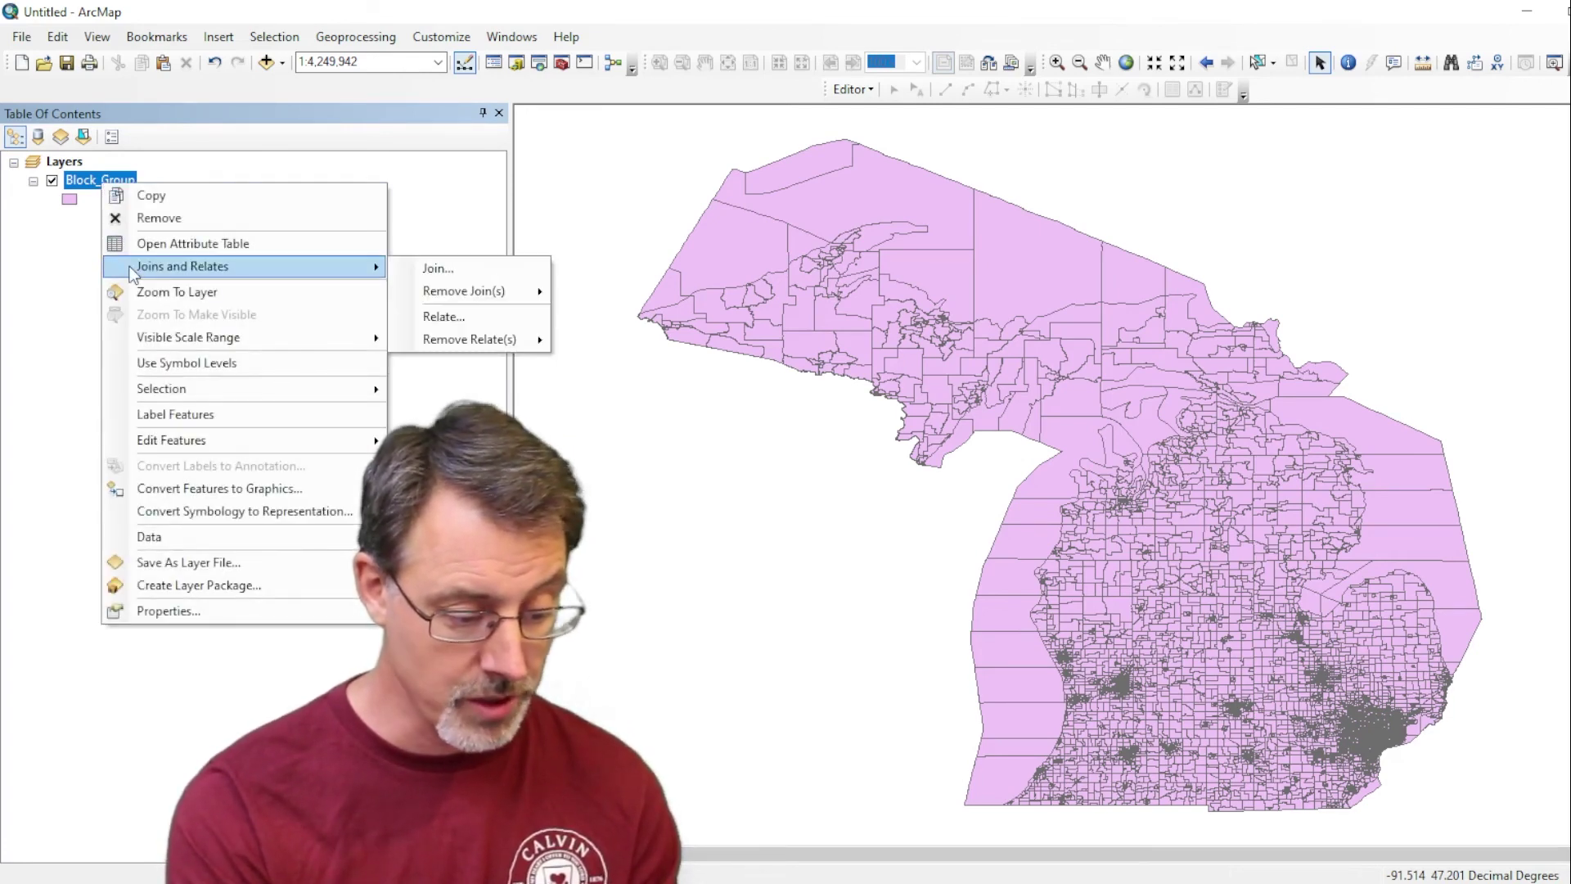
left_click(429, 270)
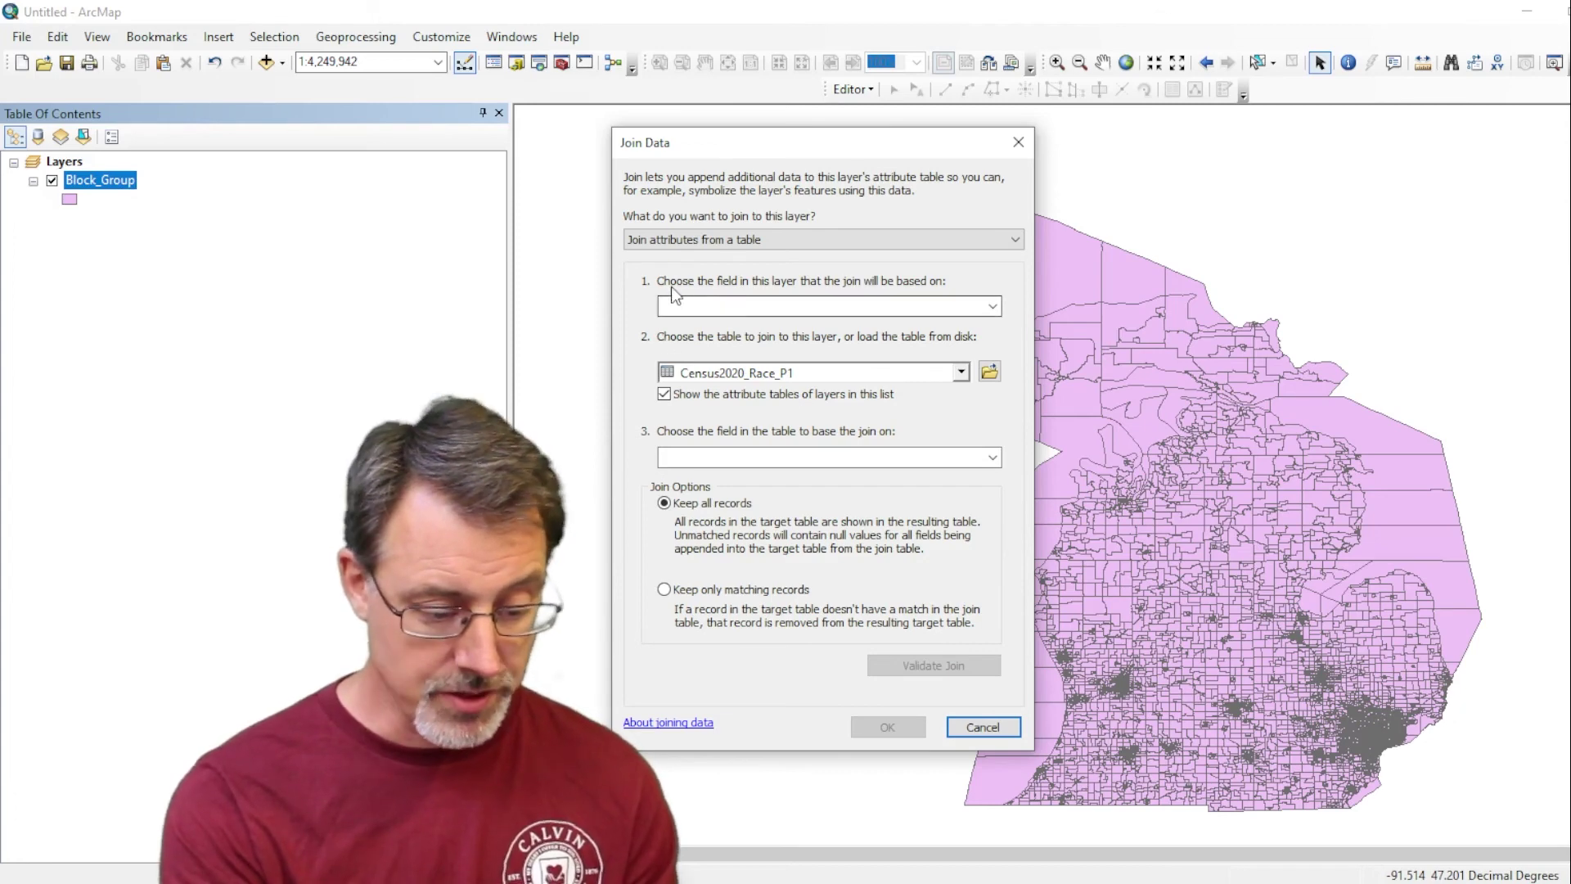
left_click_drag(778, 150, 1220, 140)
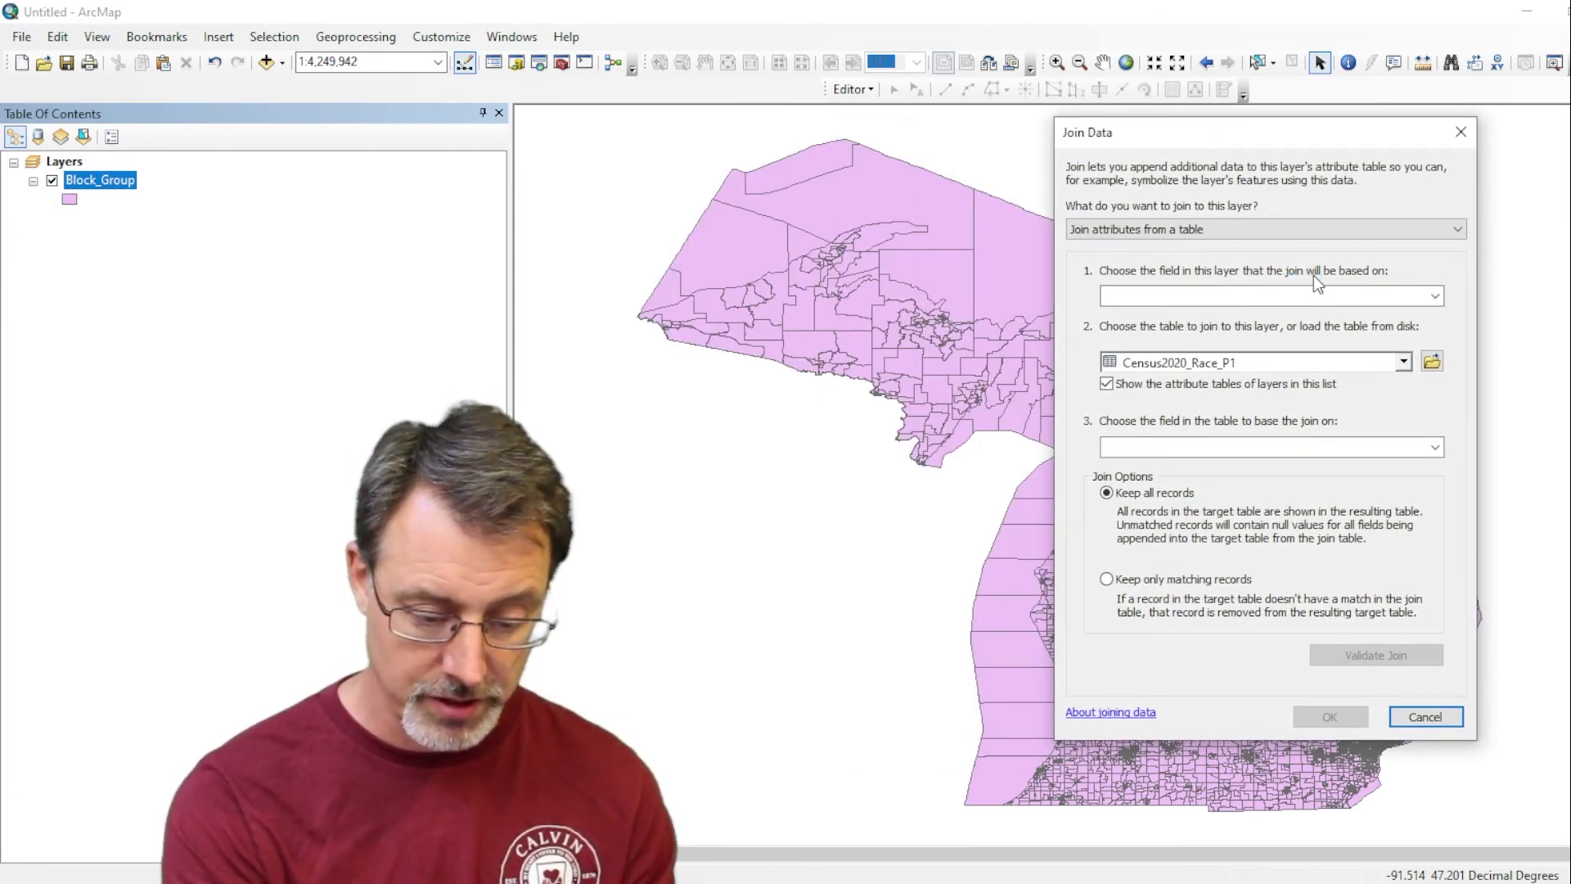
left_click(1435, 296)
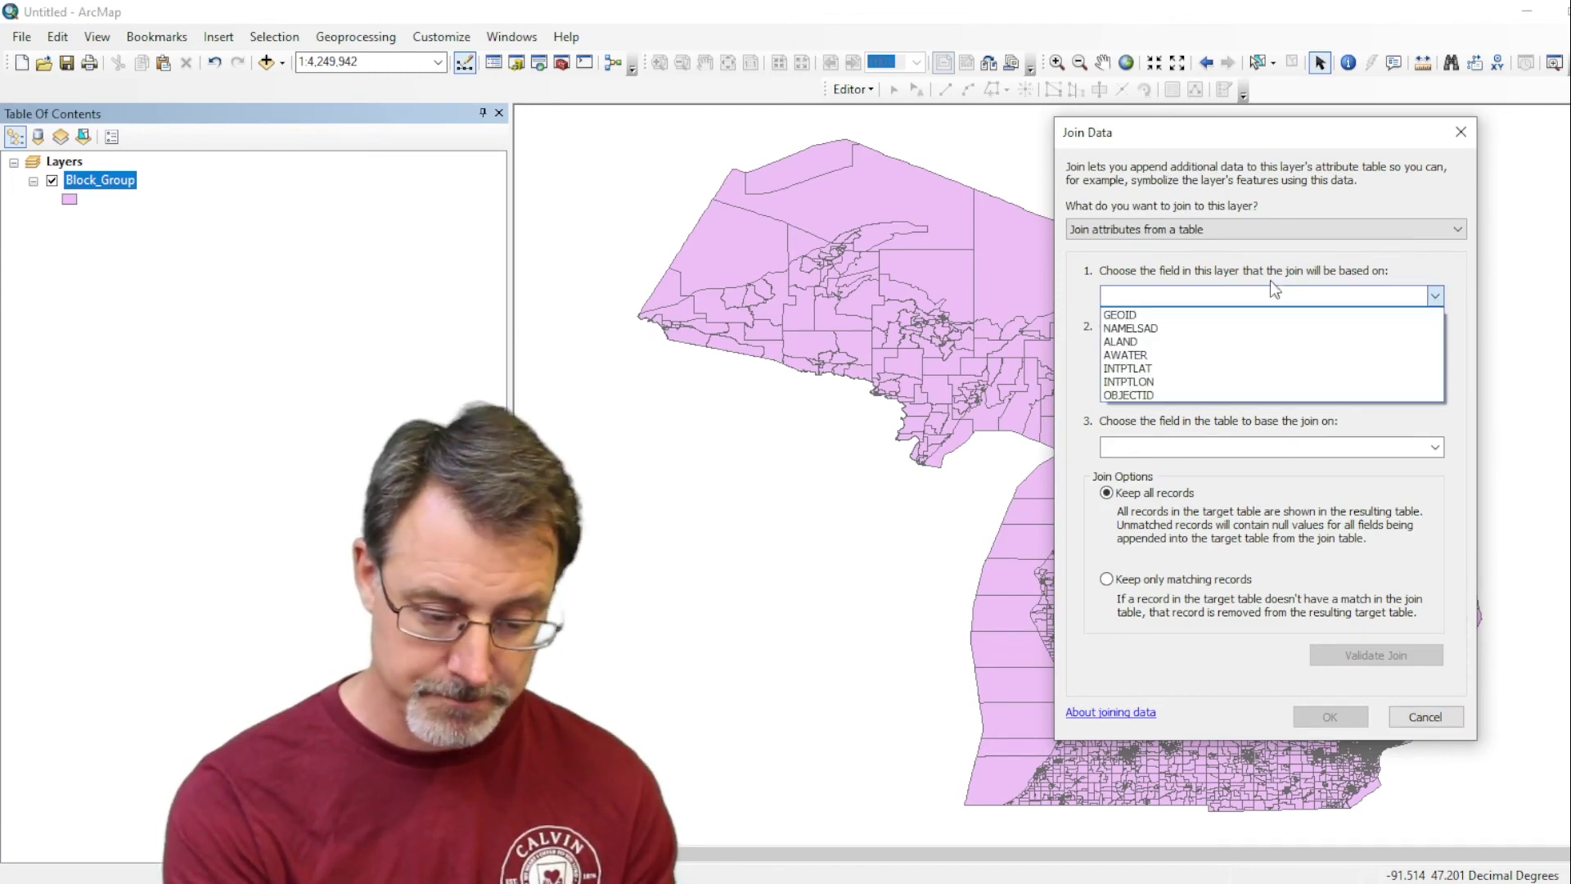
left_click(1123, 315)
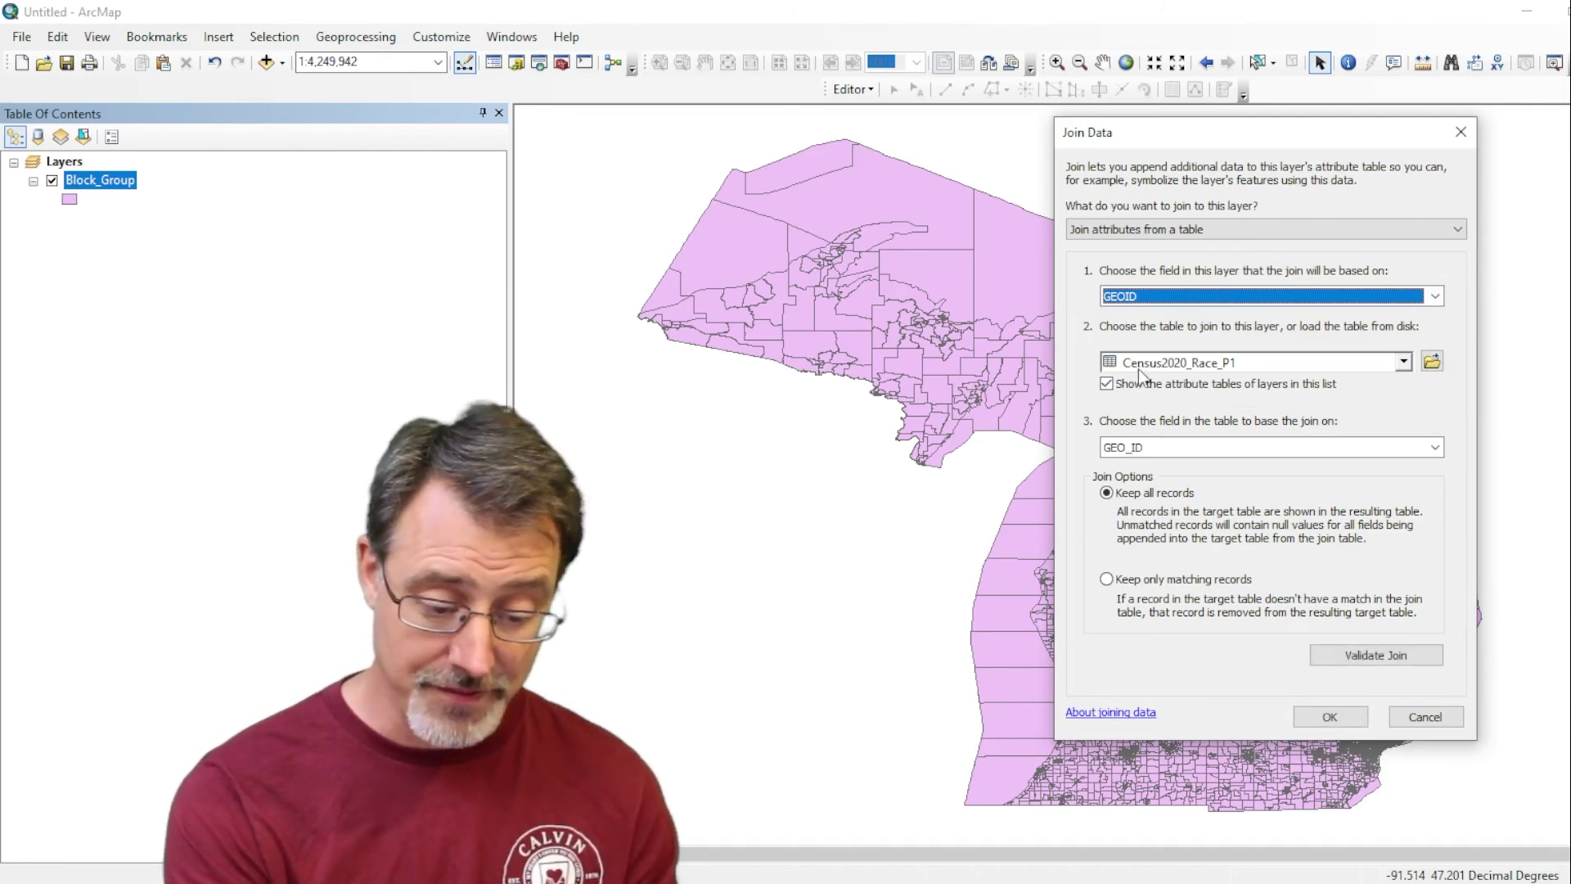
left_click(1436, 446)
mouse_move(1440, 490)
left_mouse_down()
mouse_move(1450, 680)
mouse_move(1440, 471)
left_mouse_up()
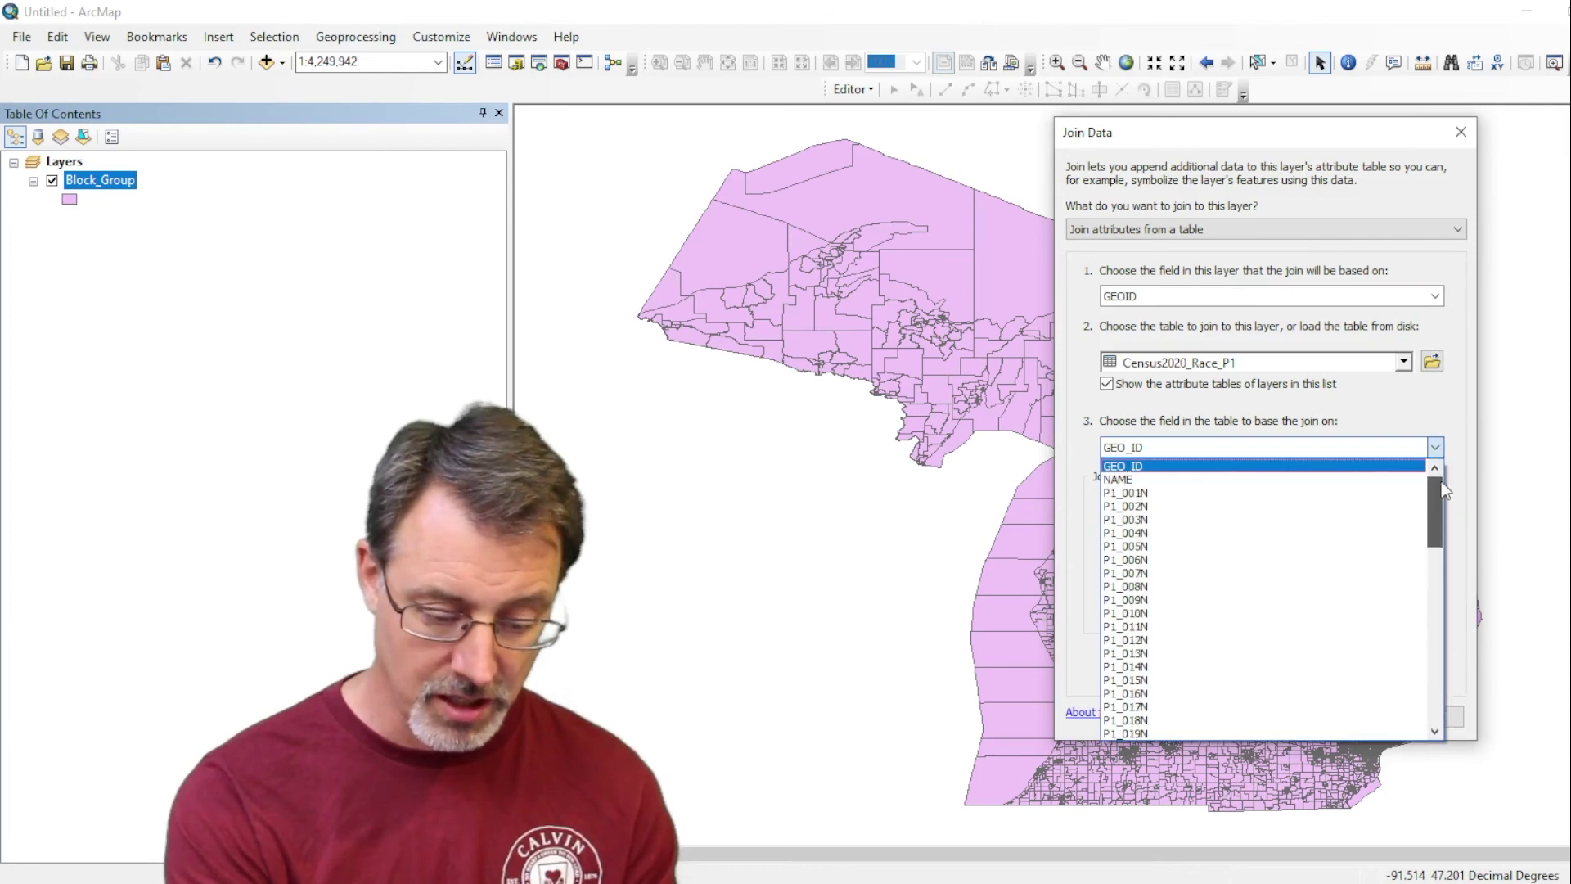
left_click(1196, 467)
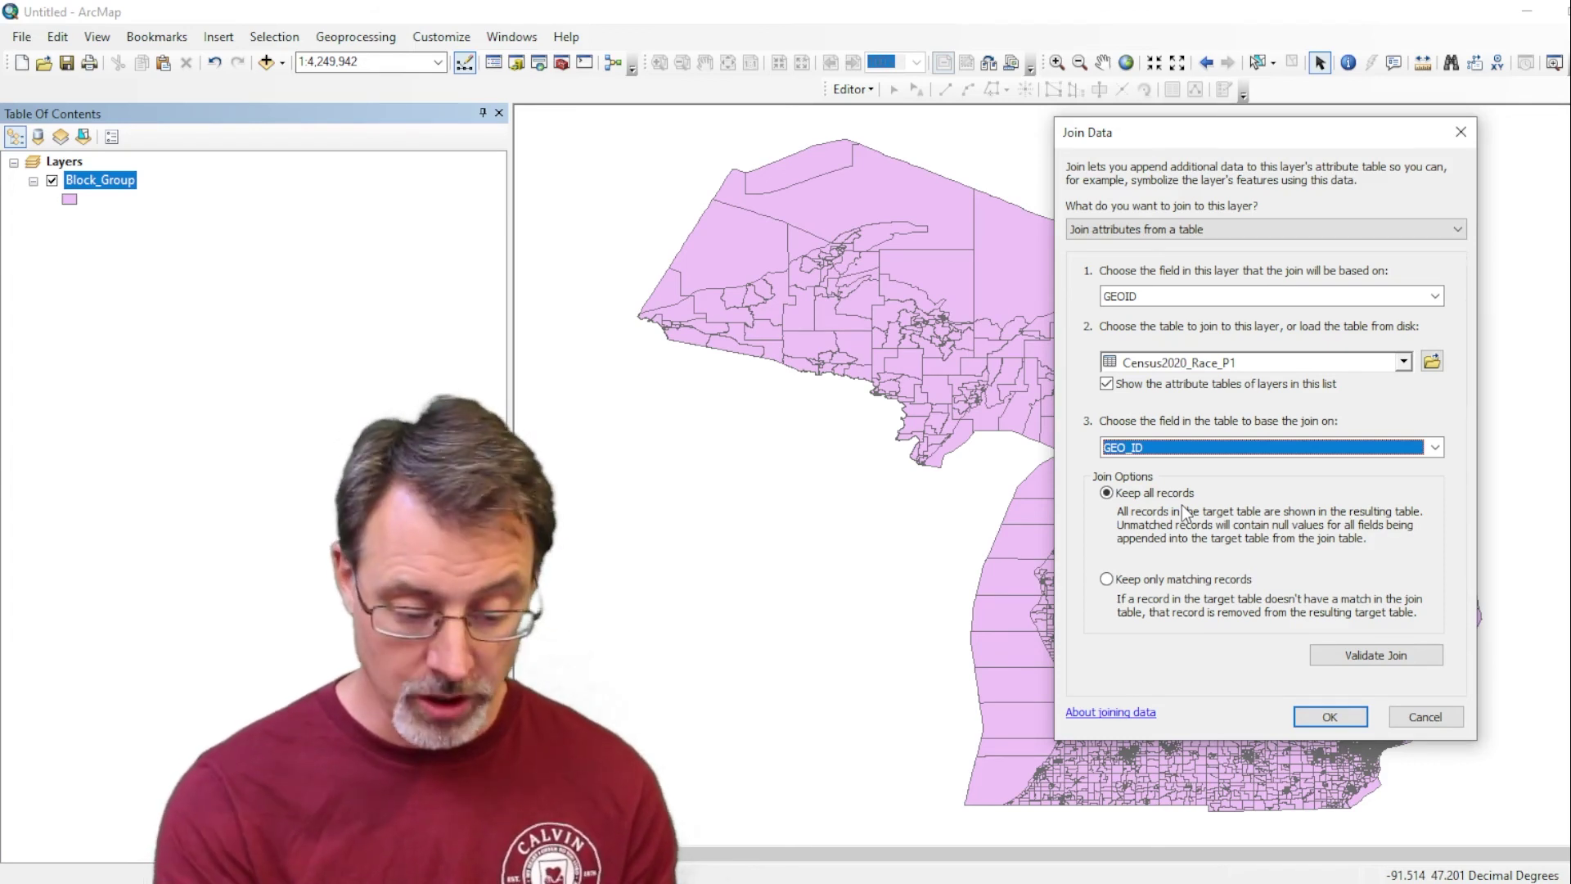
left_click(1108, 580)
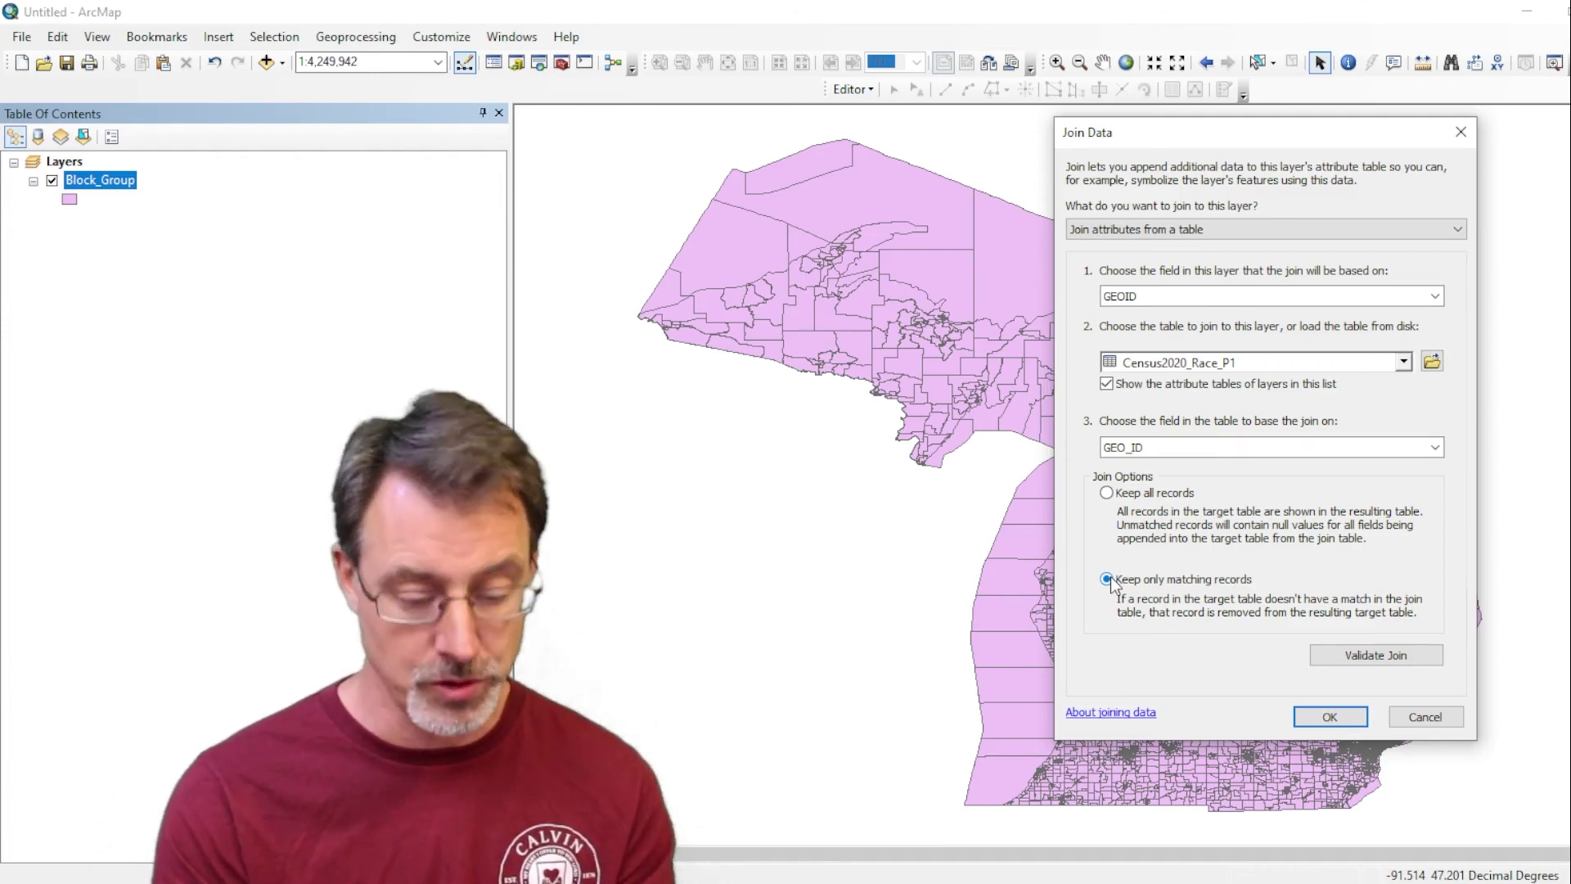
left_click(1320, 715)
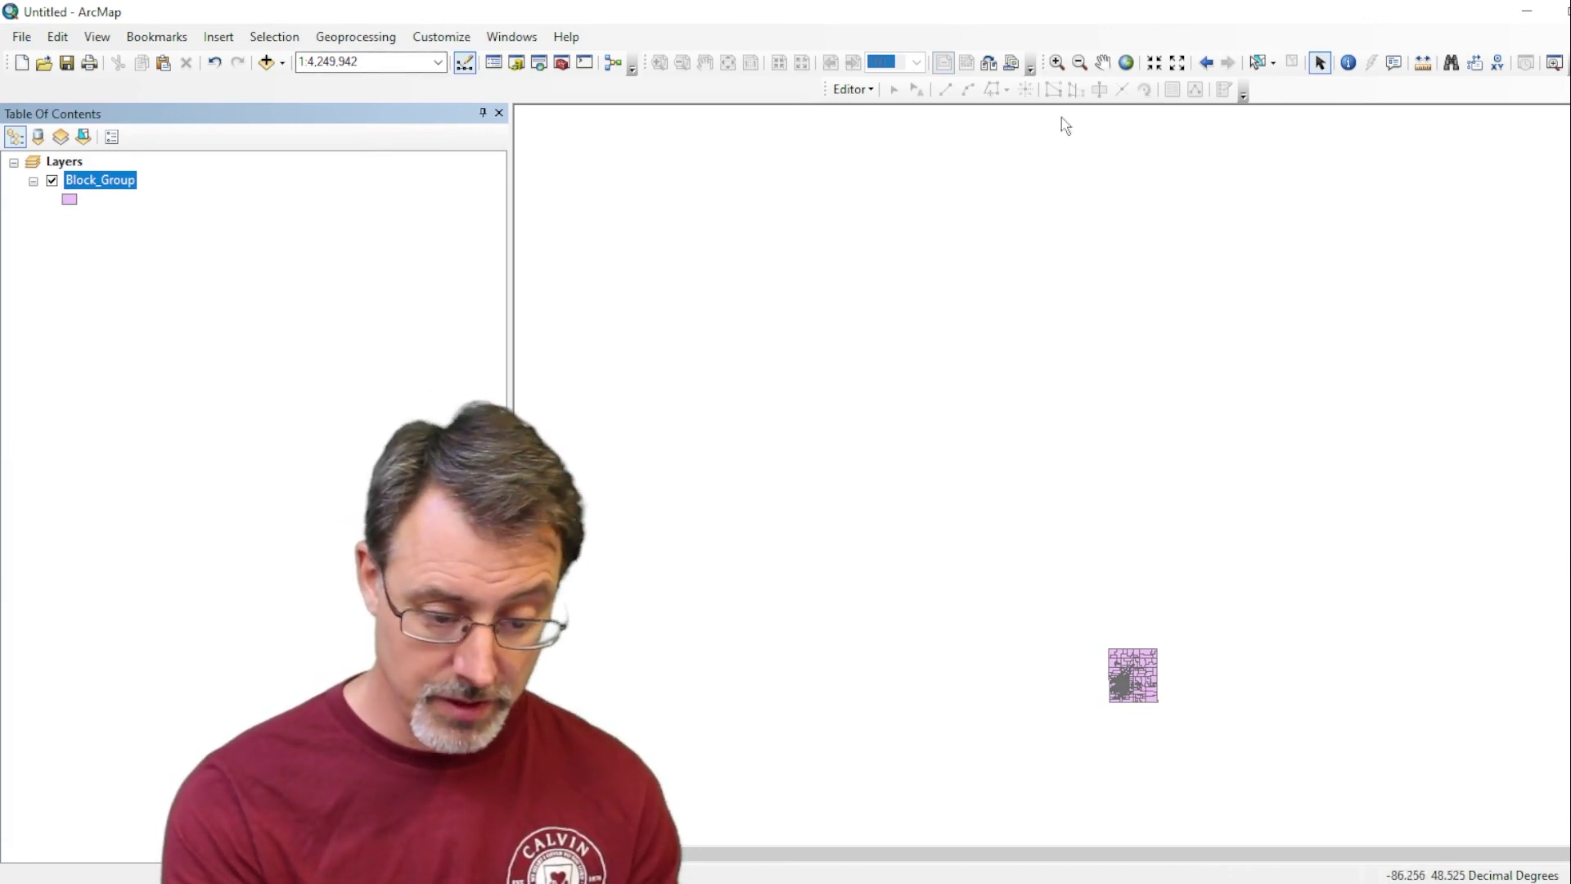
Zoom in with a box around the small remaining Kent County block groups.
left_click(1055, 62)
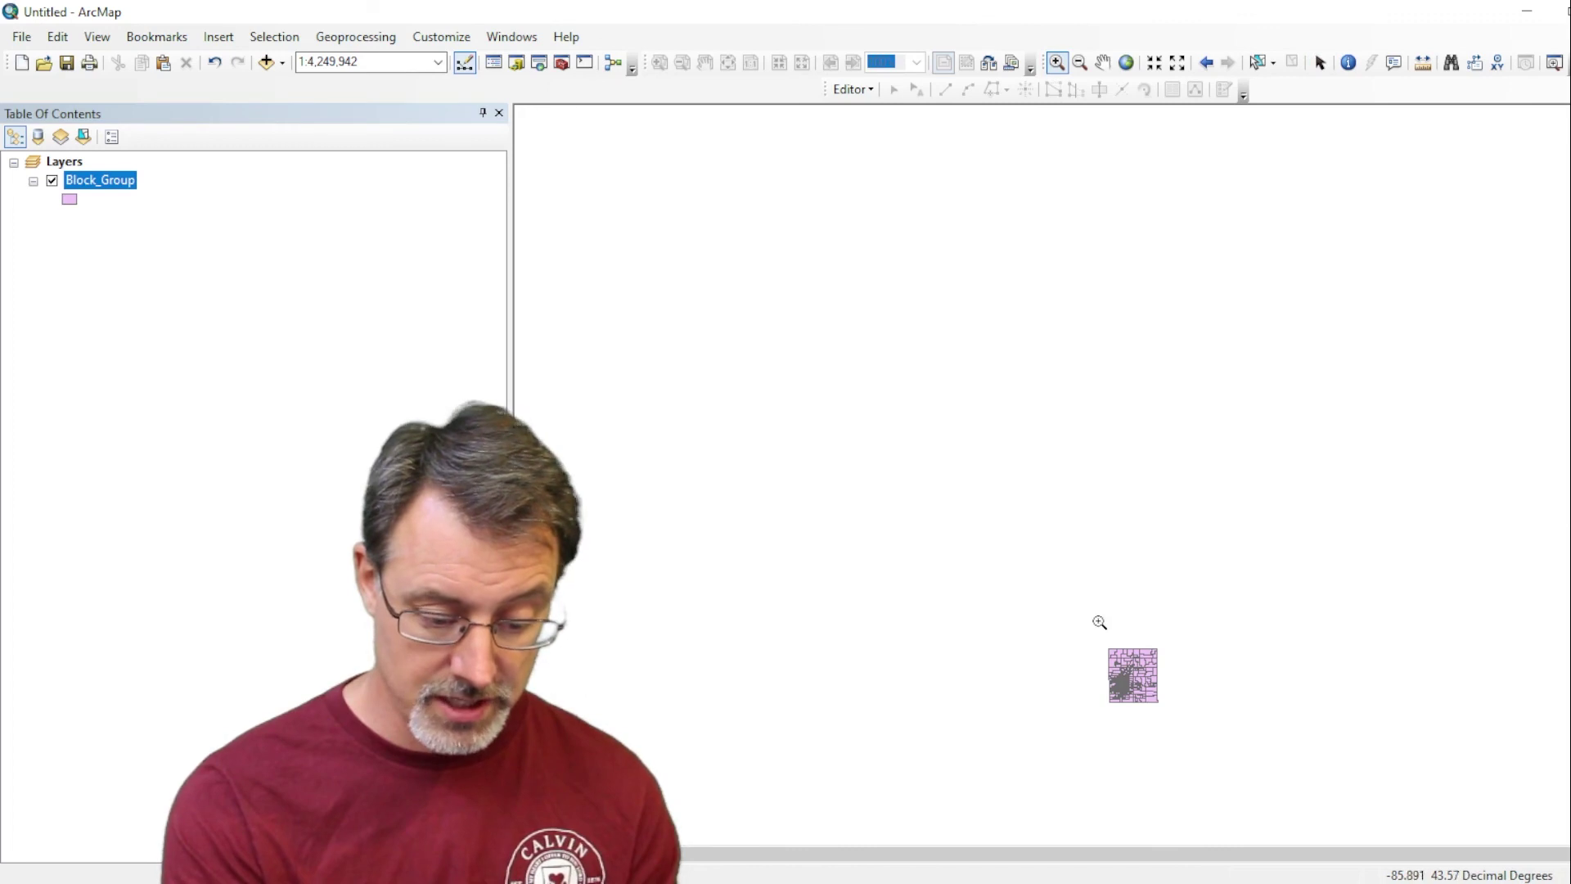
left_click_drag(1097, 621, 1173, 728)
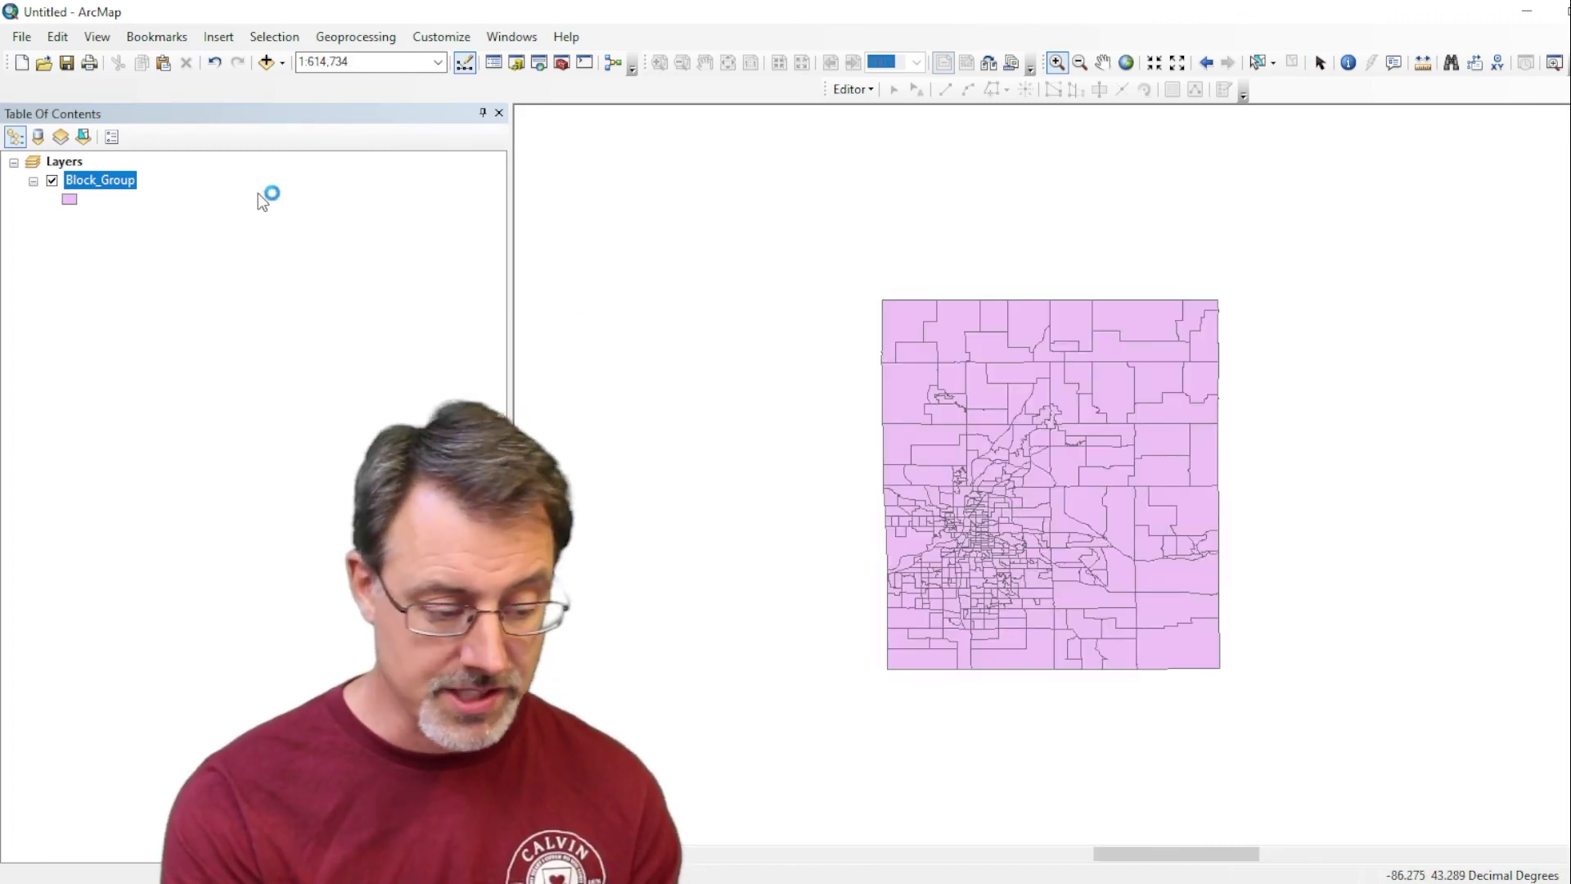
right_click(124, 180)
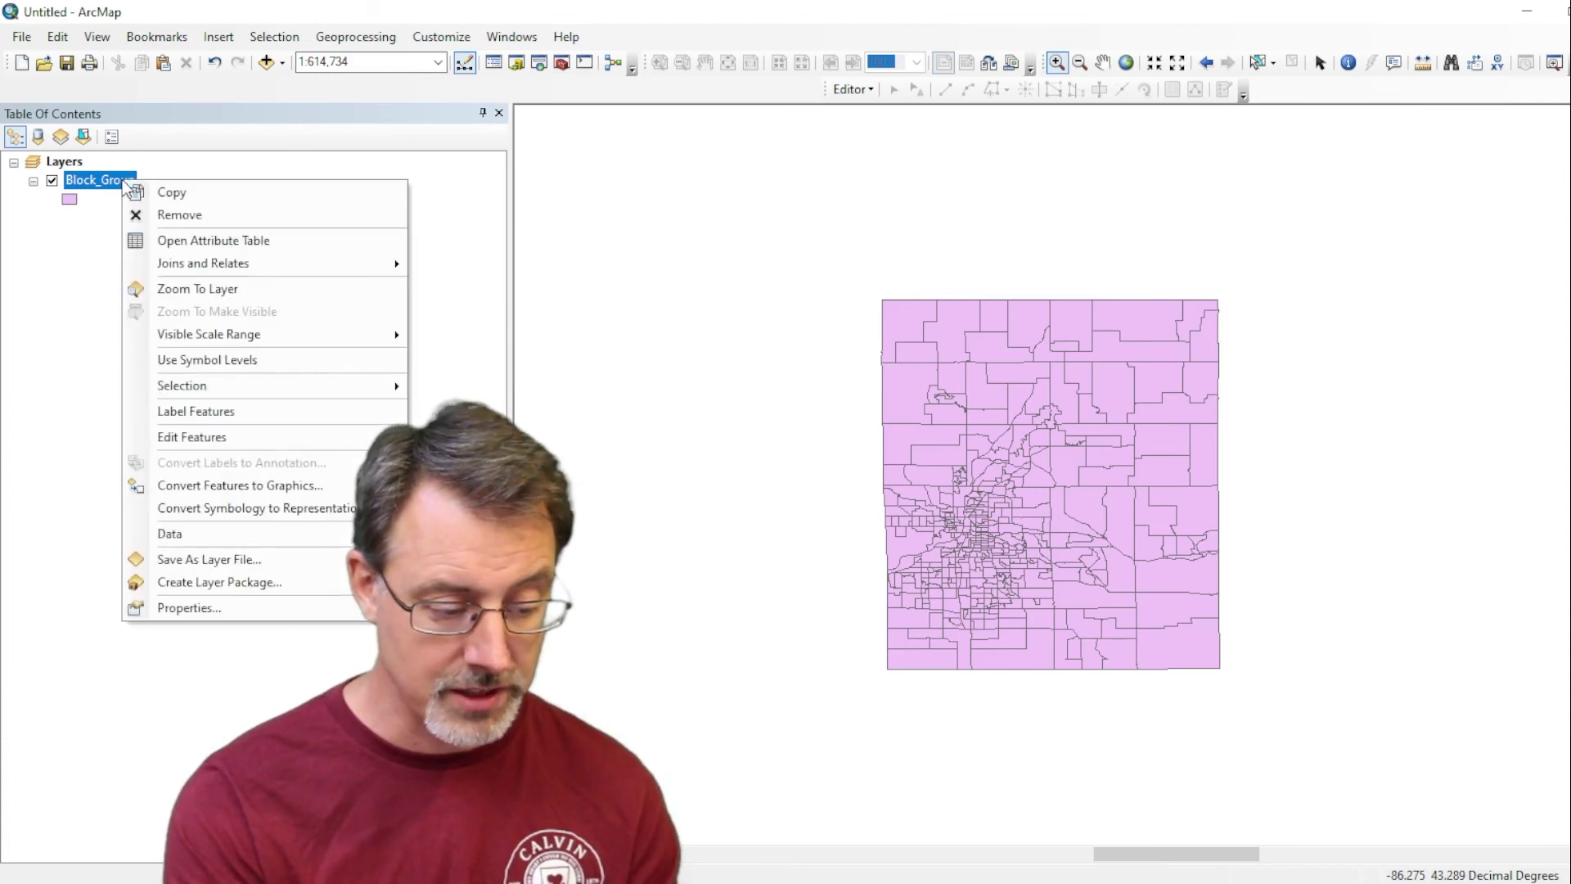
Open the joined Block_Group attribute table and reposition it to view the census P1 columns.
left_click(144, 239)
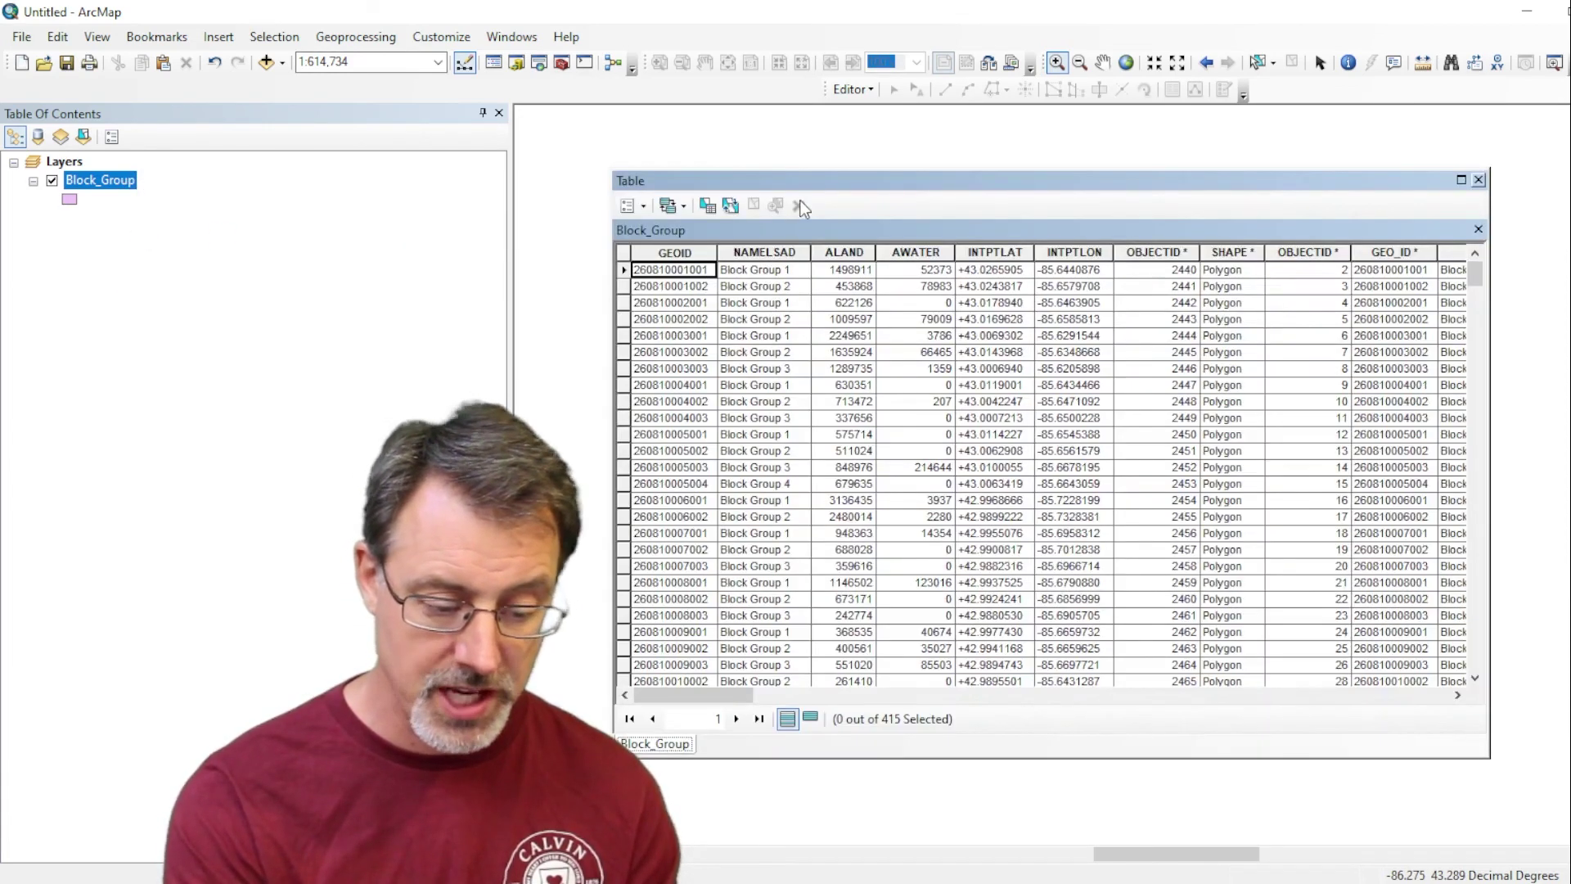
left_click_drag(803, 177, 916, 158)
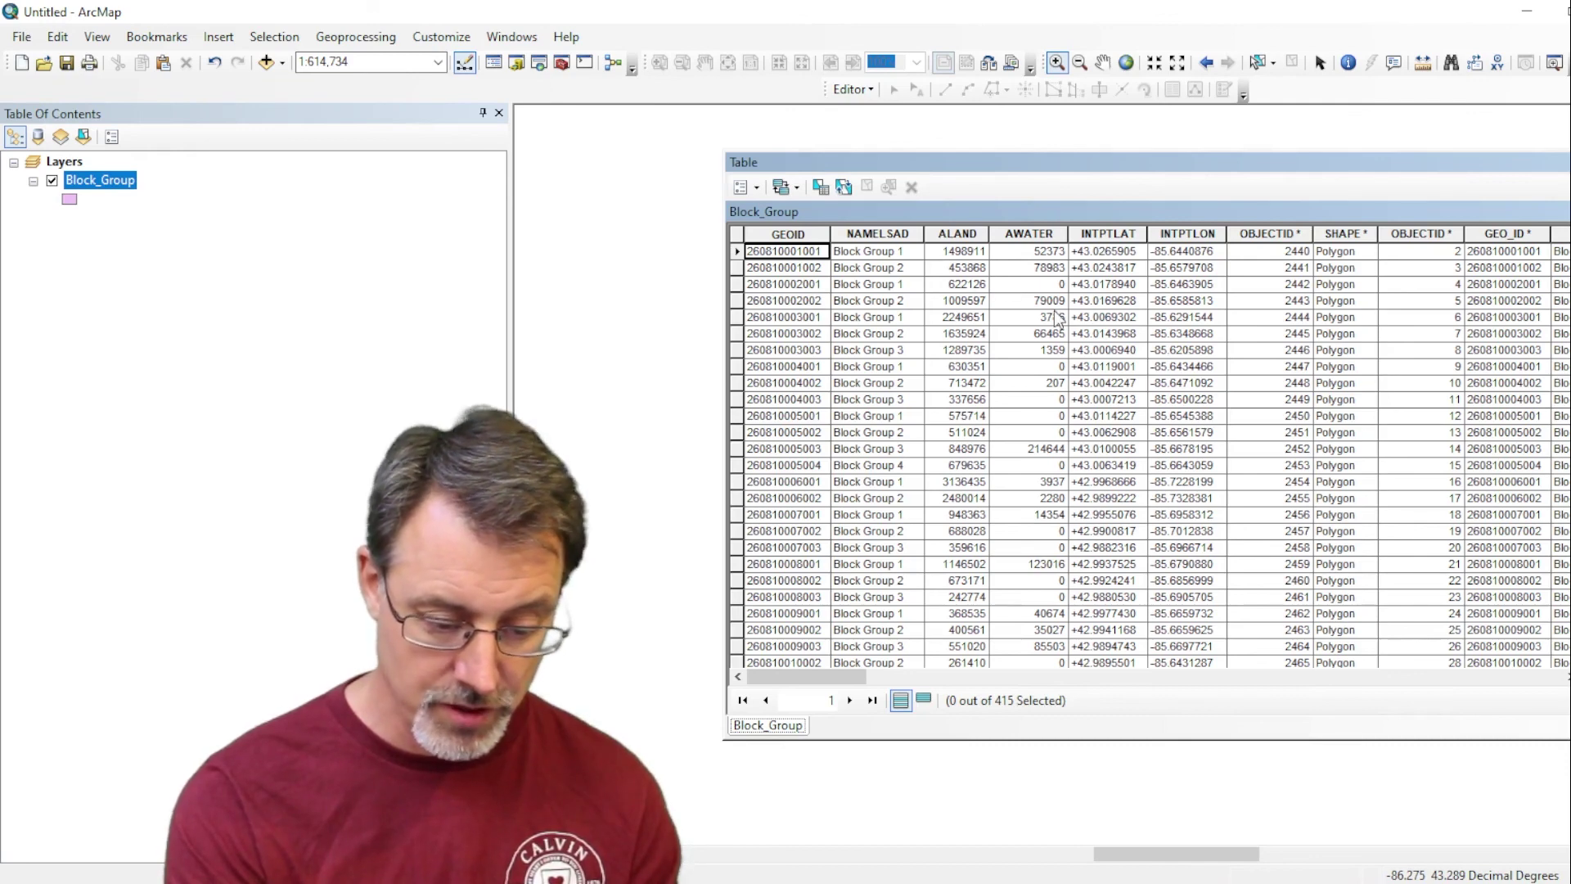
left_click_drag(842, 679, 778, 671)
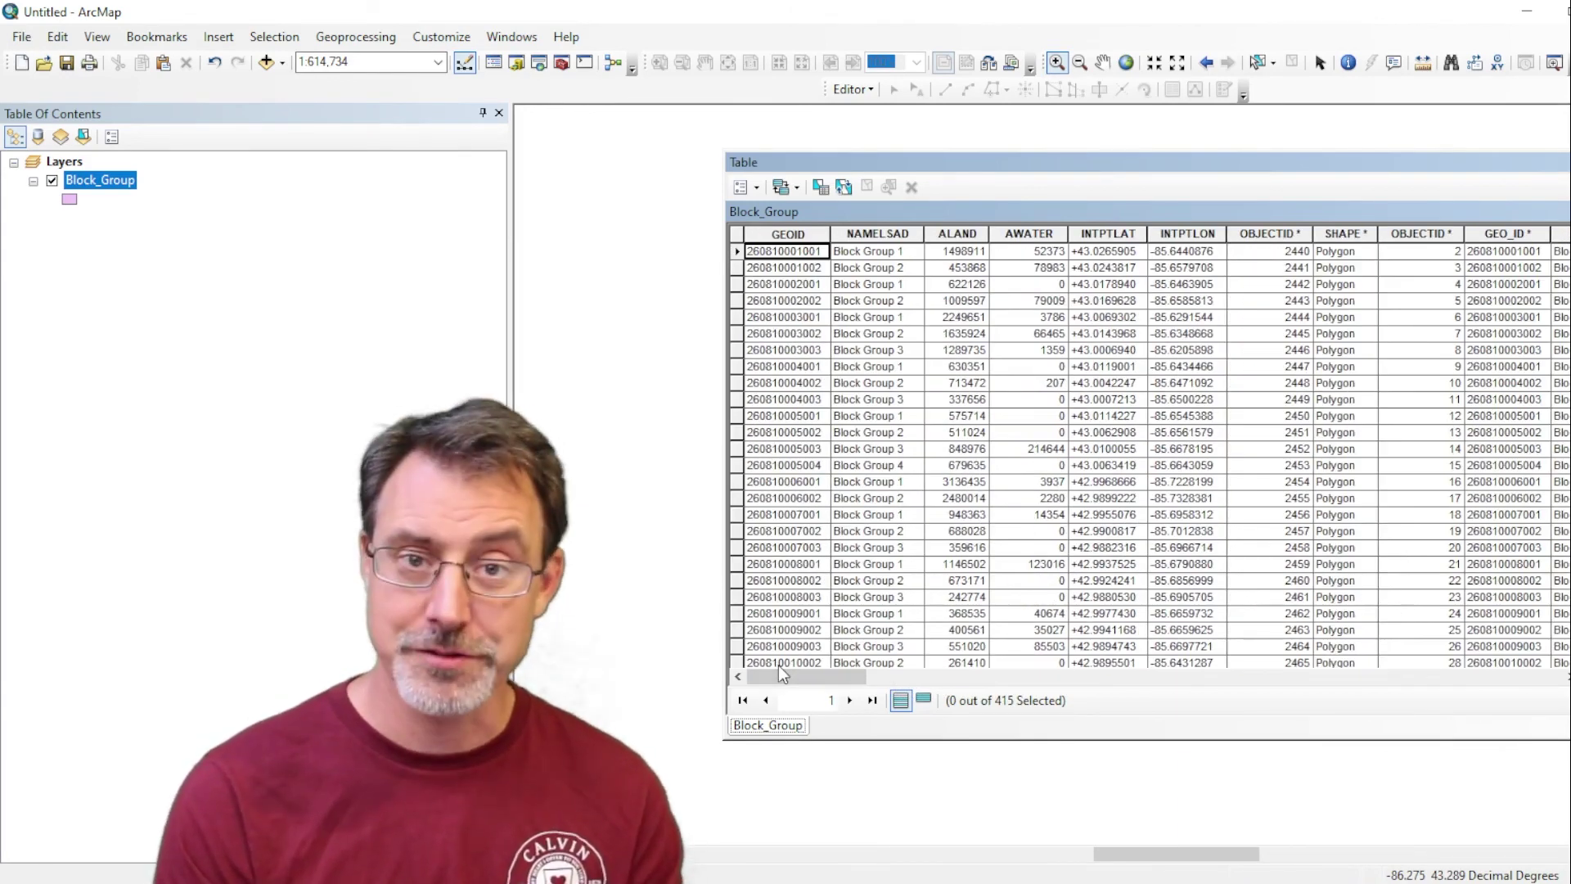